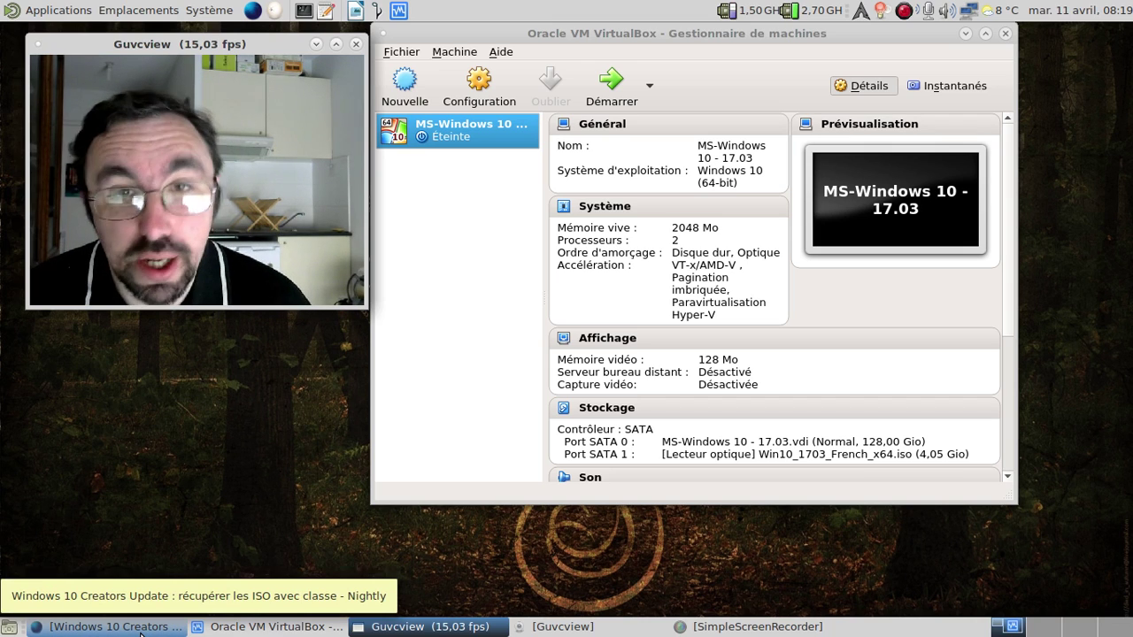
- Bring the GNT article on Windows 10 Creators Update ISOs to the front in Firefox
click(142, 630)
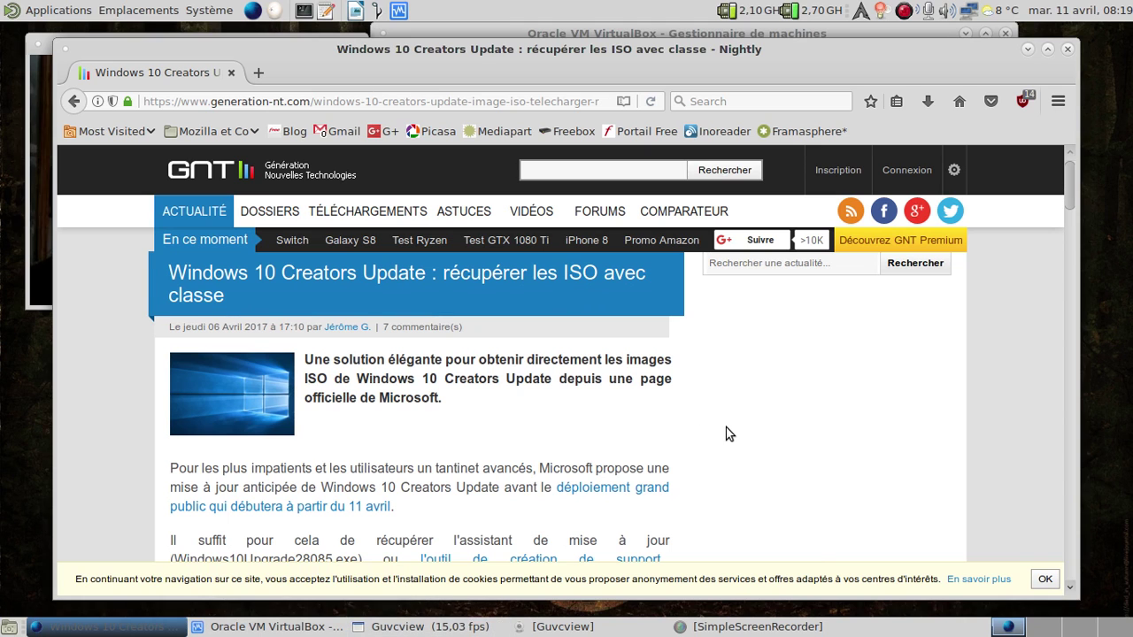
- Scroll the GNT article down to its ISO links, then close Firefox Nightly
scroll(726, 434, down, 8)
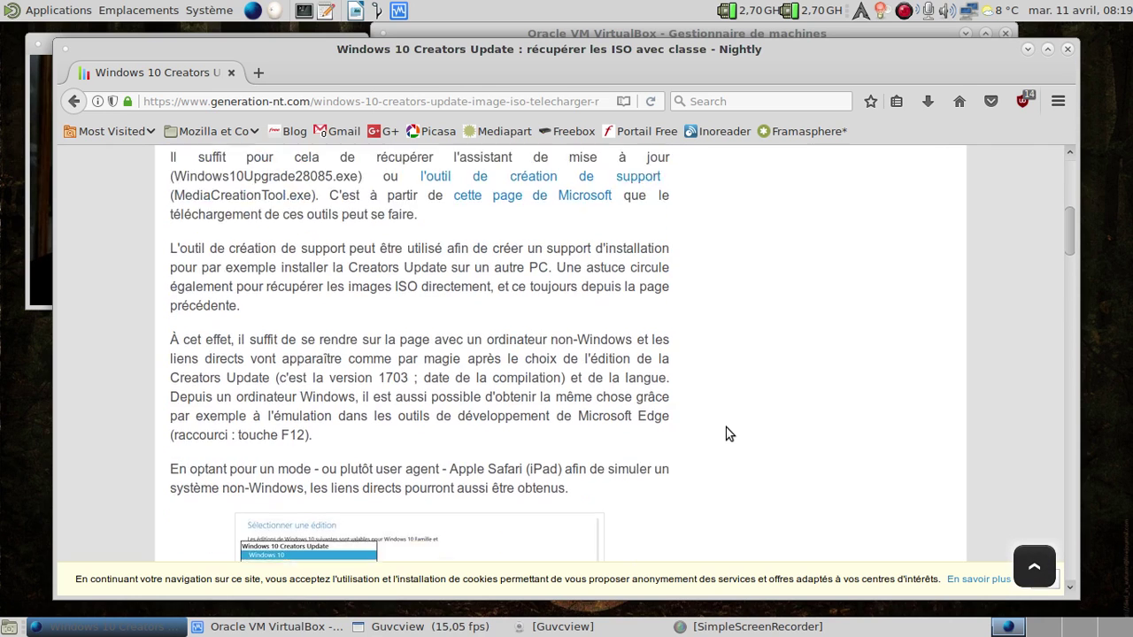
scroll(725, 434, down, 11)
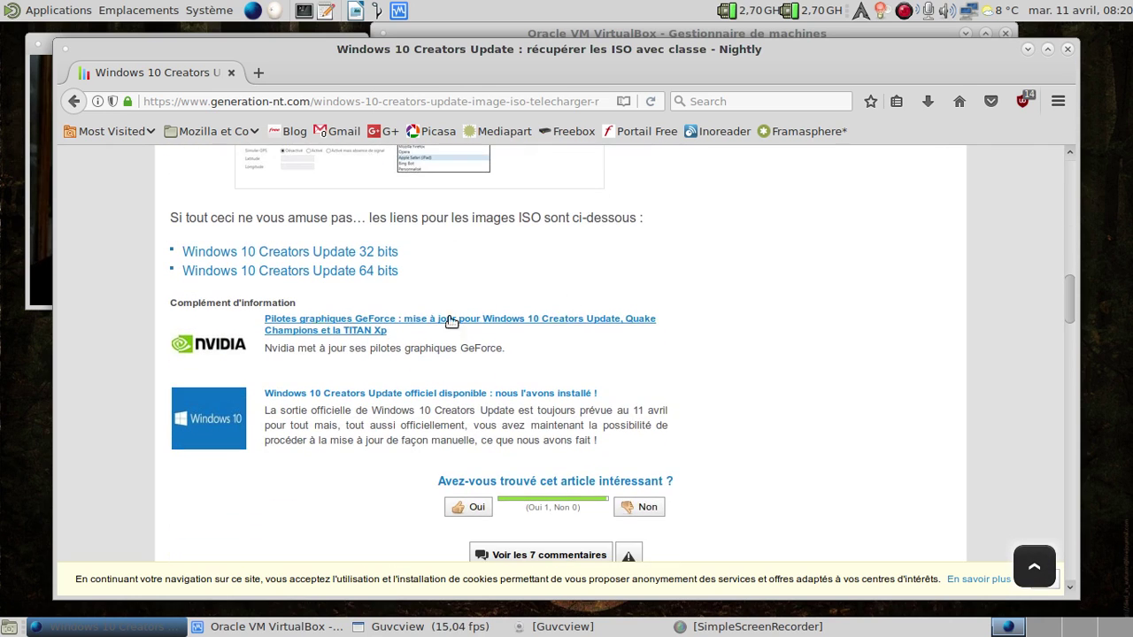
click(1067, 50)
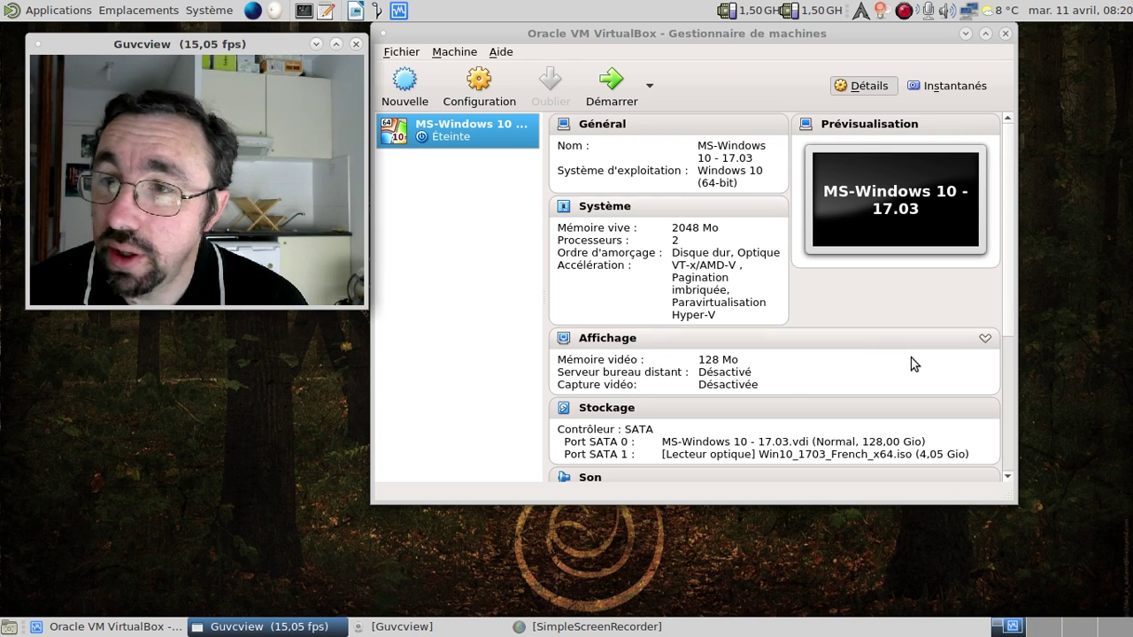
- Review the MS-Windows 10 - 17.03 Details pane, then start the virtual machine
scroll(912, 361, down, 2)
scroll(911, 364, down, 2)
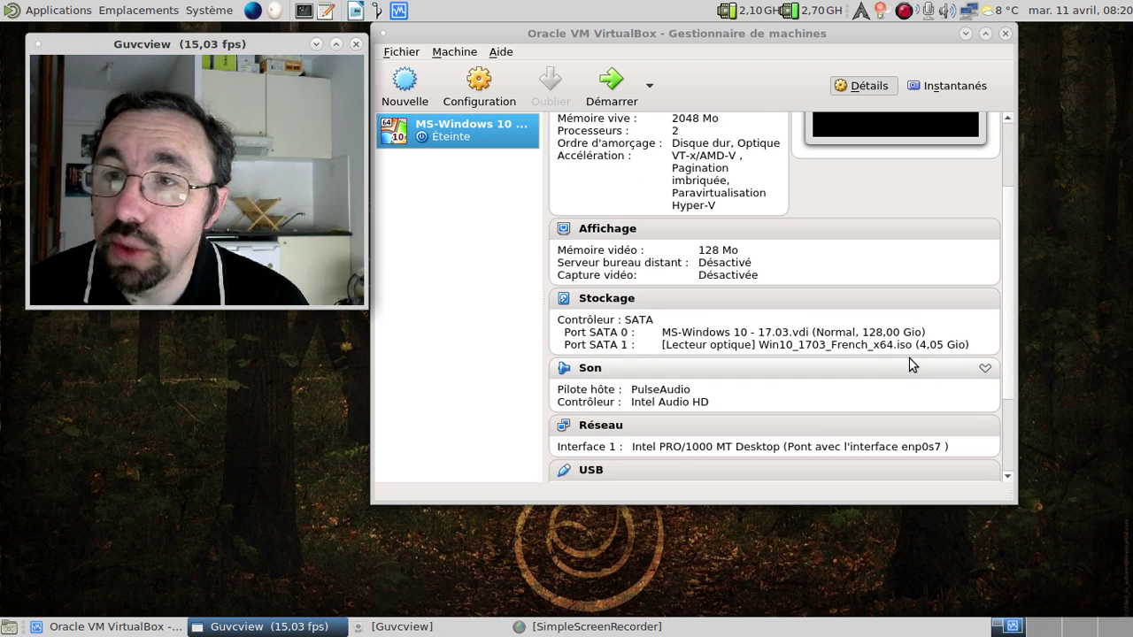
scroll(911, 364, down, 4)
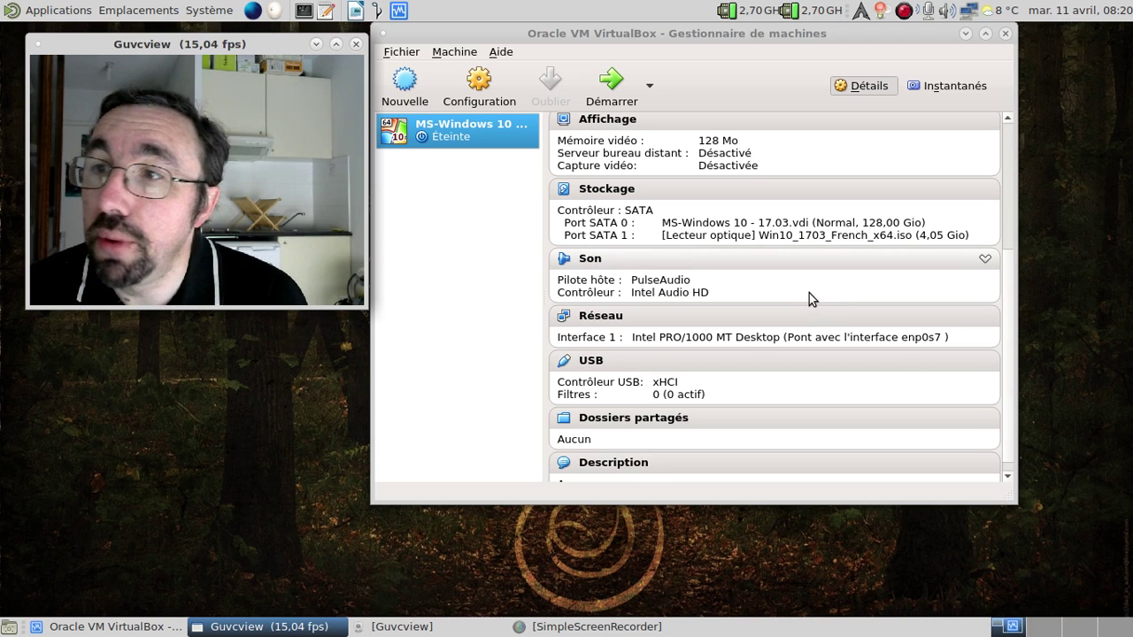
scroll(809, 293, up, 8)
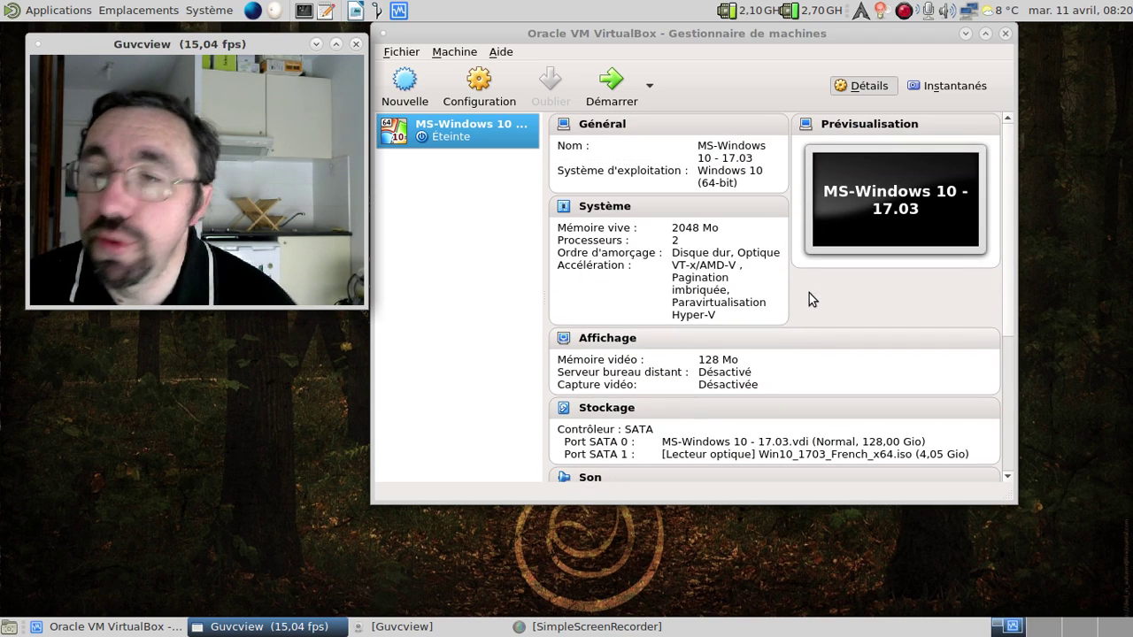
click(611, 81)
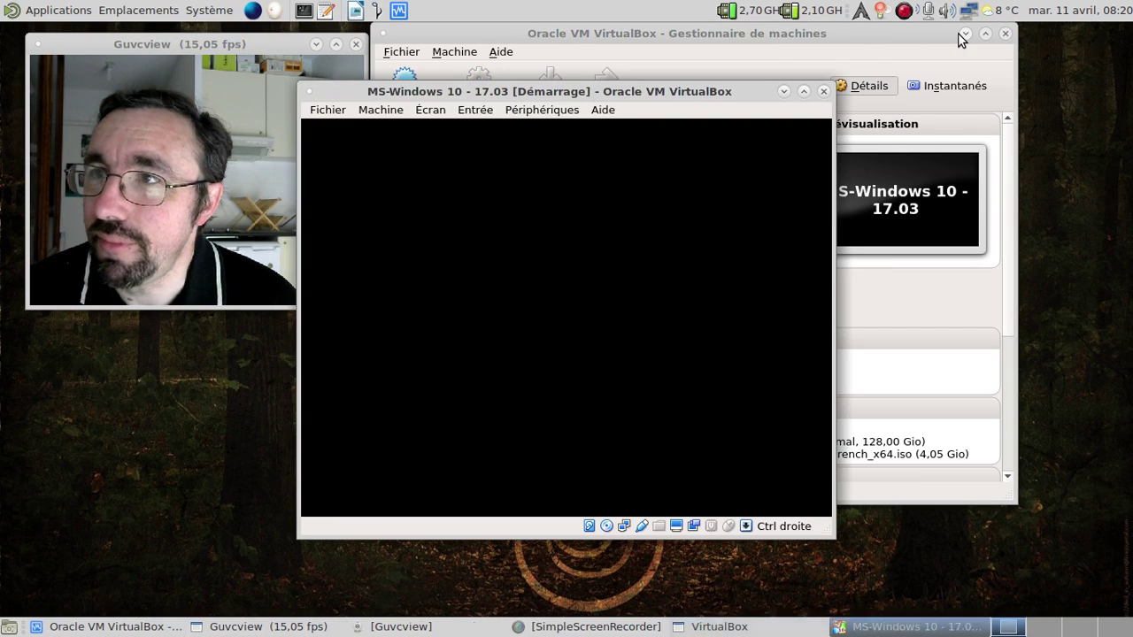
- Minimize the manager and reposition the VM window beside the webcam, keeping the VM in front
click(964, 33)
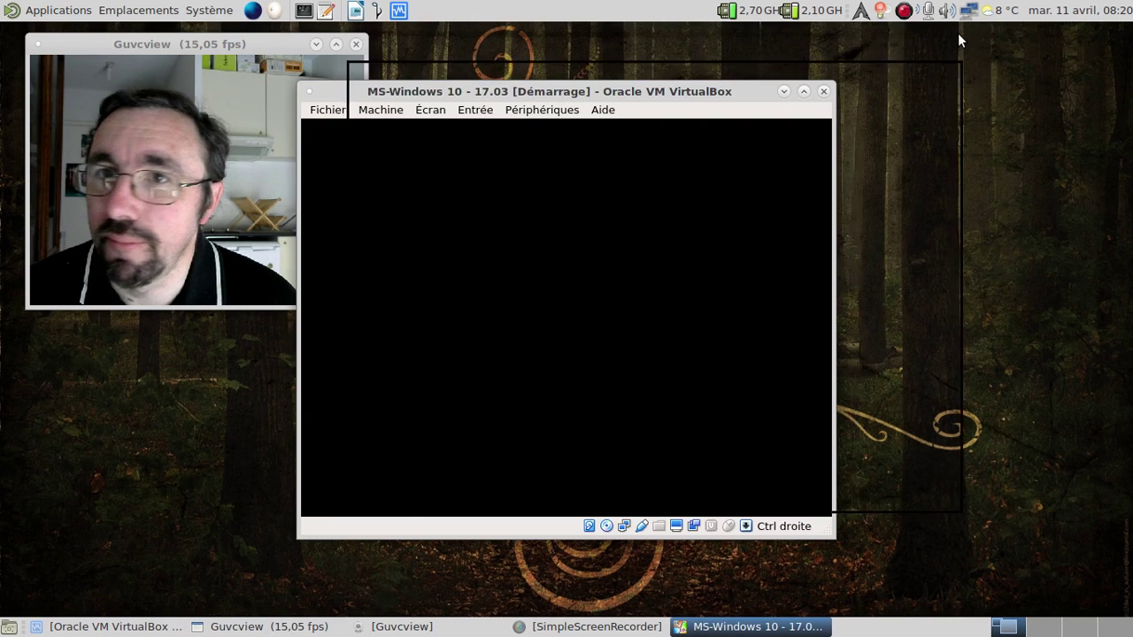
drag(518, 97, 595, 51)
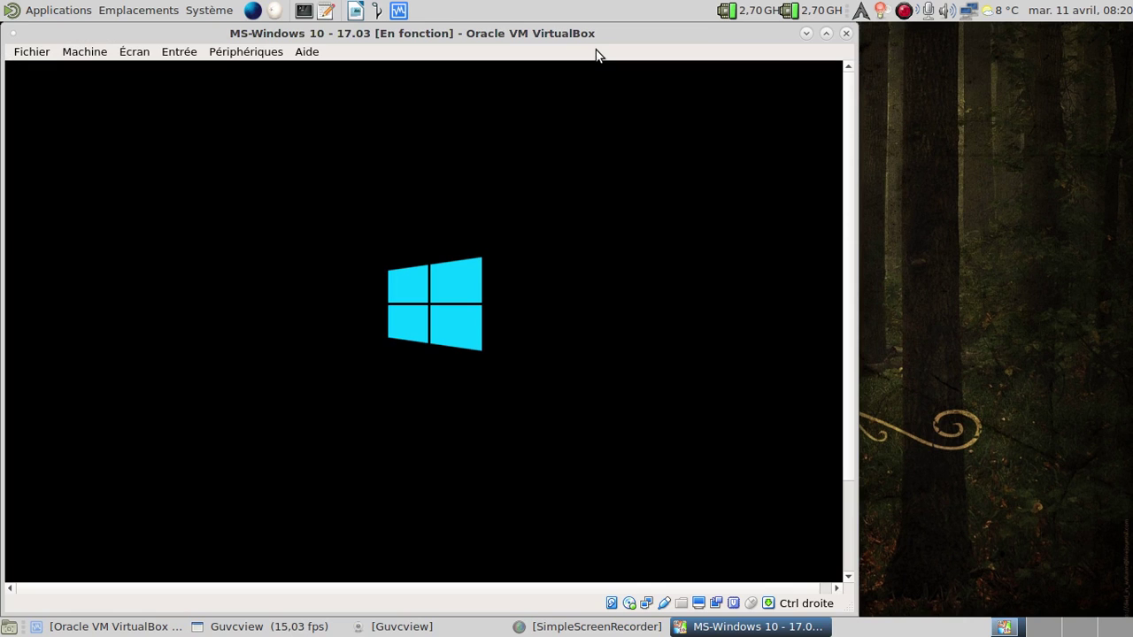
drag(577, 33, 787, 32)
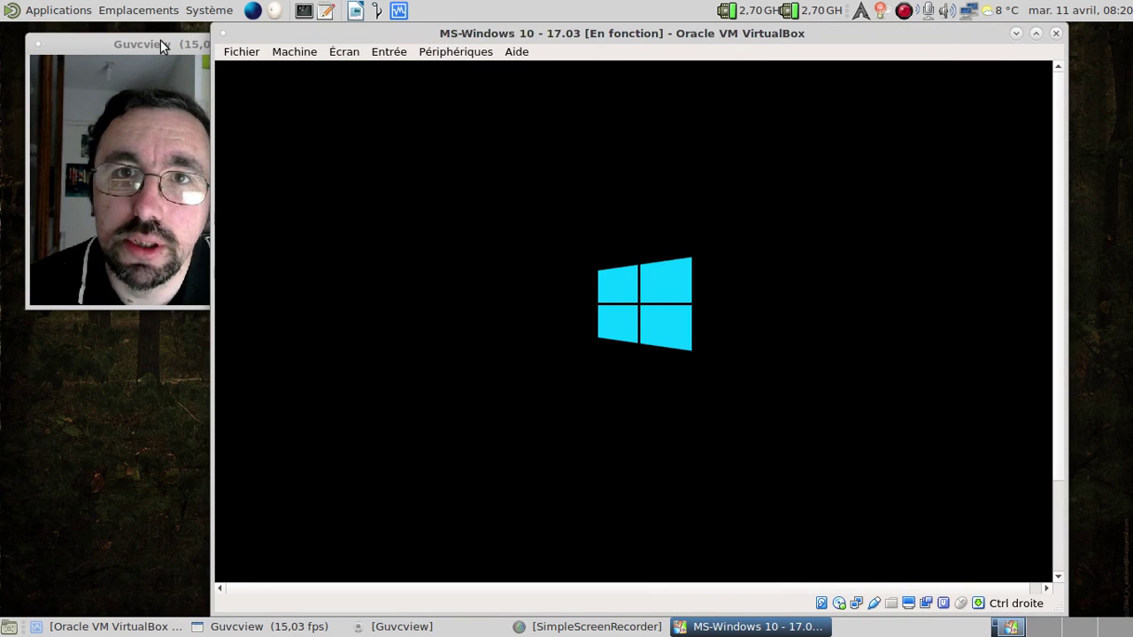
click(162, 44)
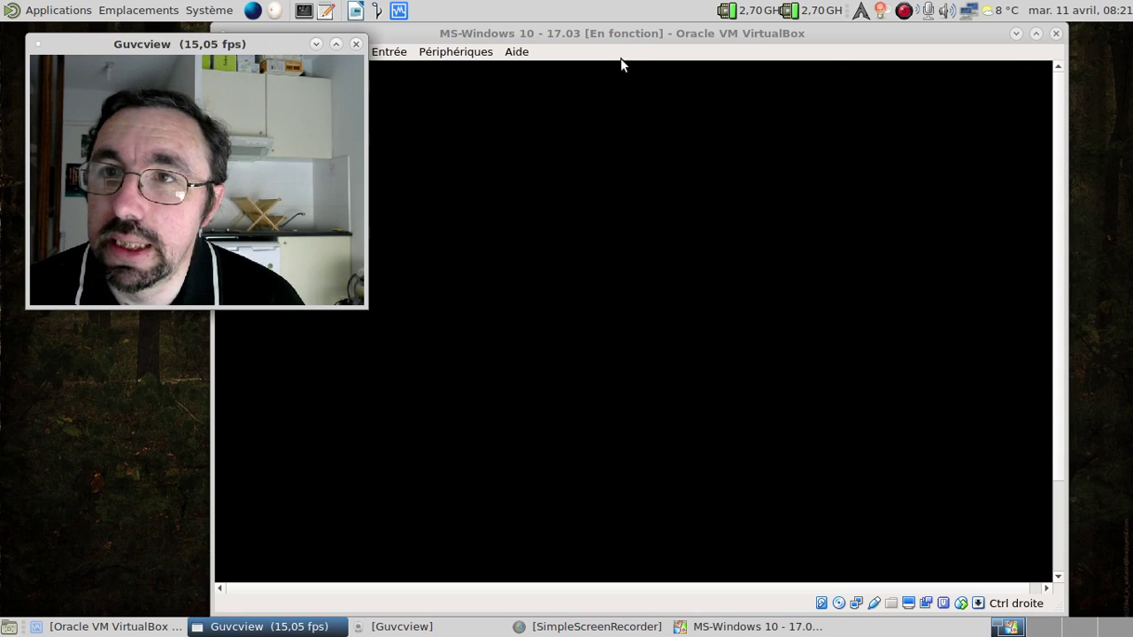
click(606, 33)
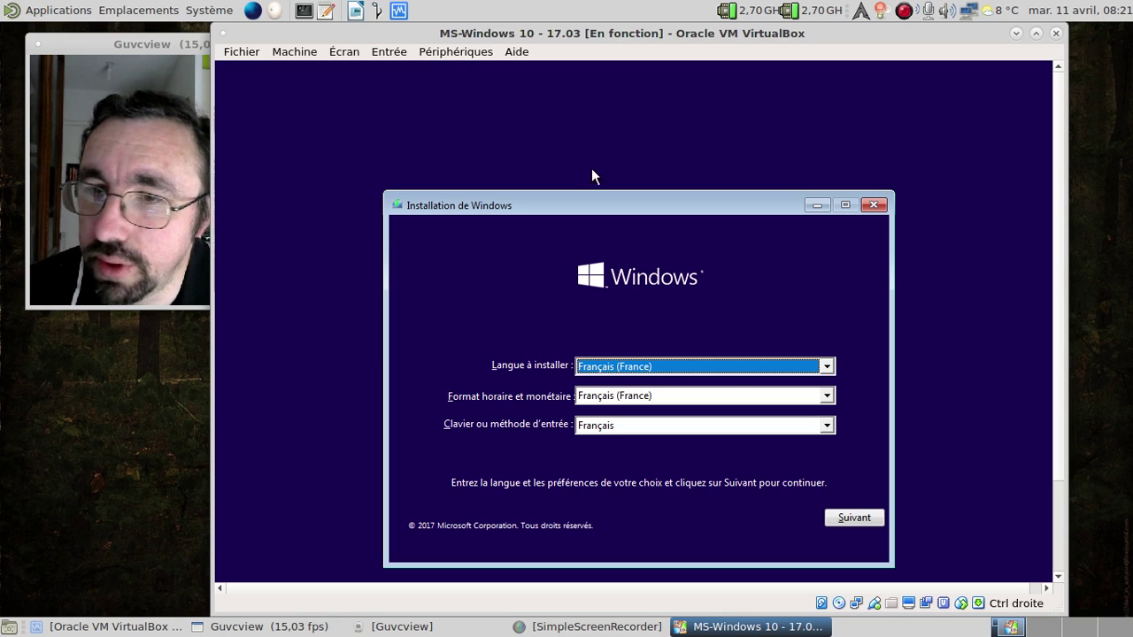
- Accept the Français (France) language settings and begin the Windows installation
click(851, 519)
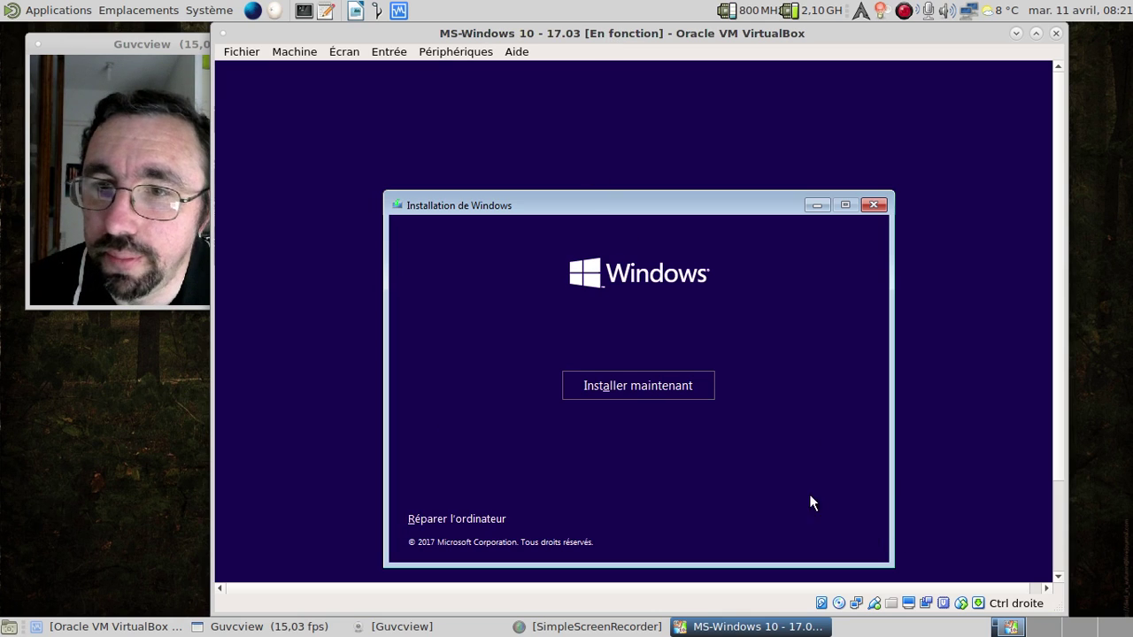
click(632, 386)
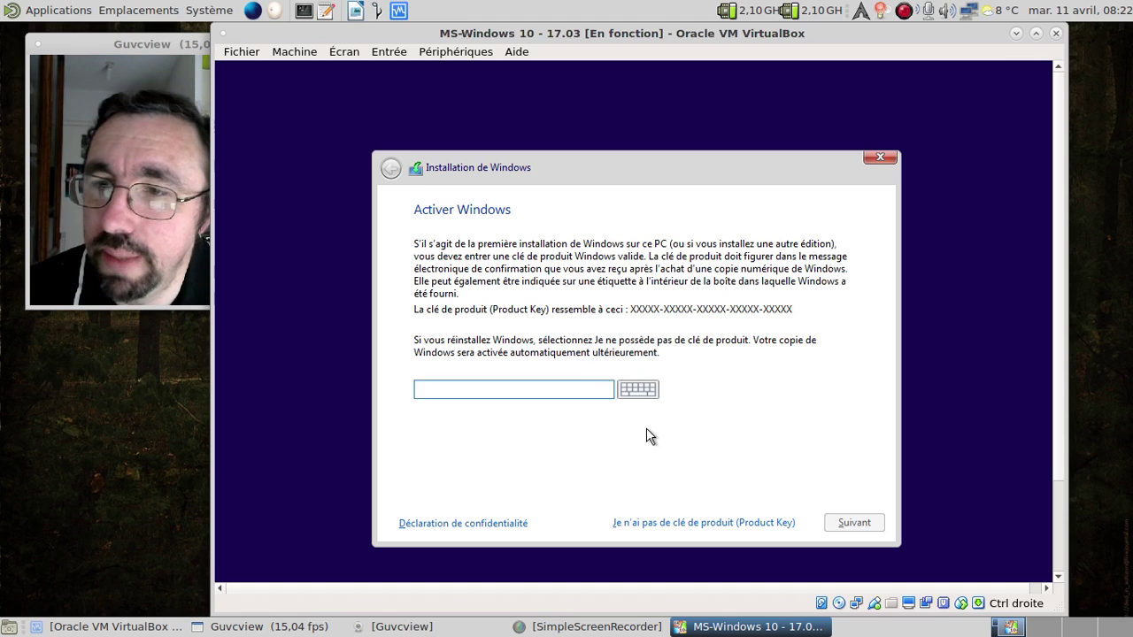
- Skip the product key and choose the Windows 10 Home edition
click(684, 522)
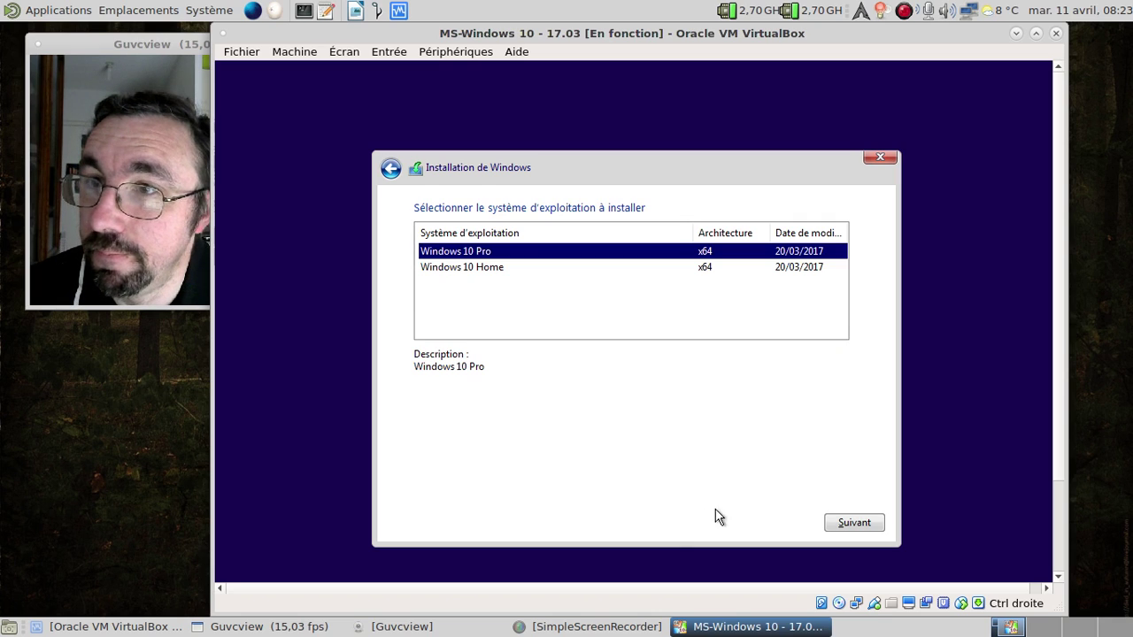
click(474, 267)
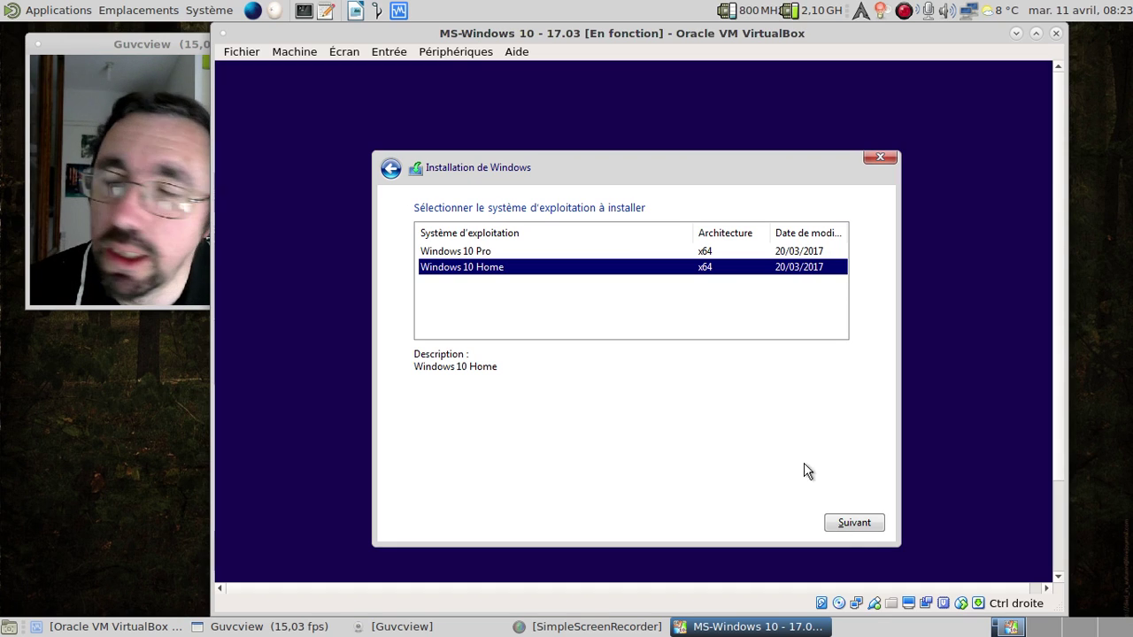
click(867, 524)
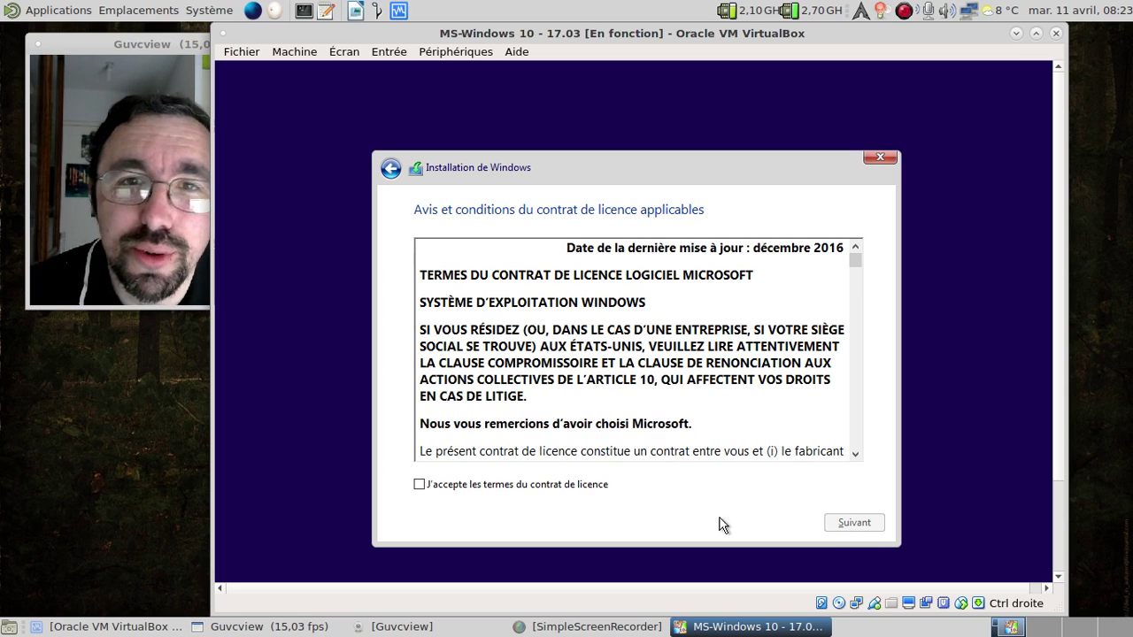
- Accept the licence and run a custom install onto the unallocated 128.0 Go Lecteur 0
click(549, 487)
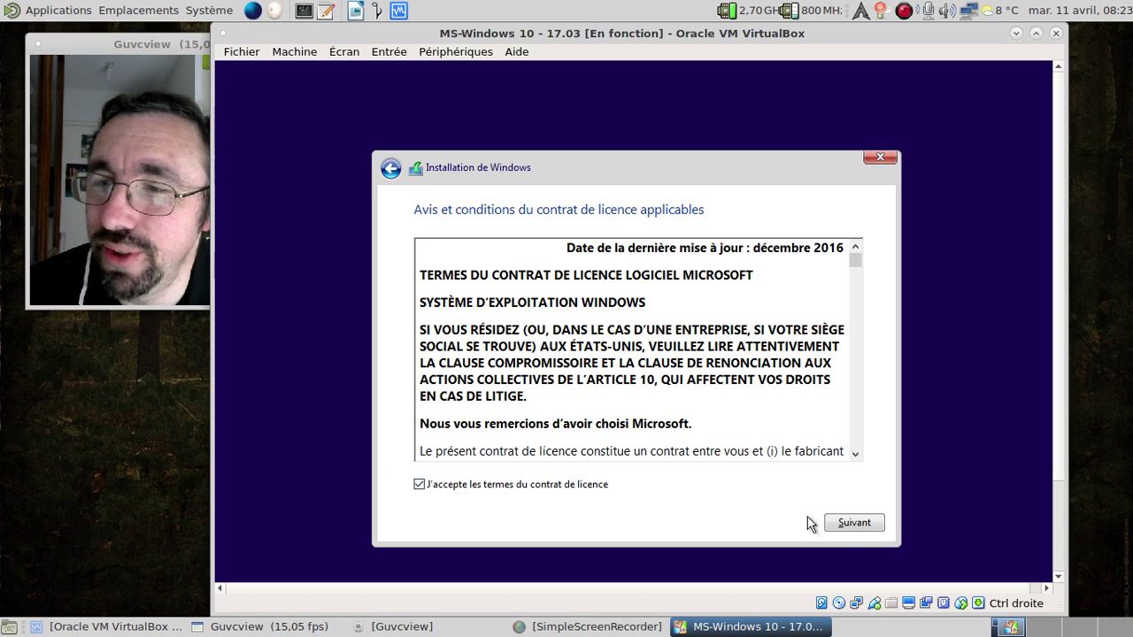
click(840, 521)
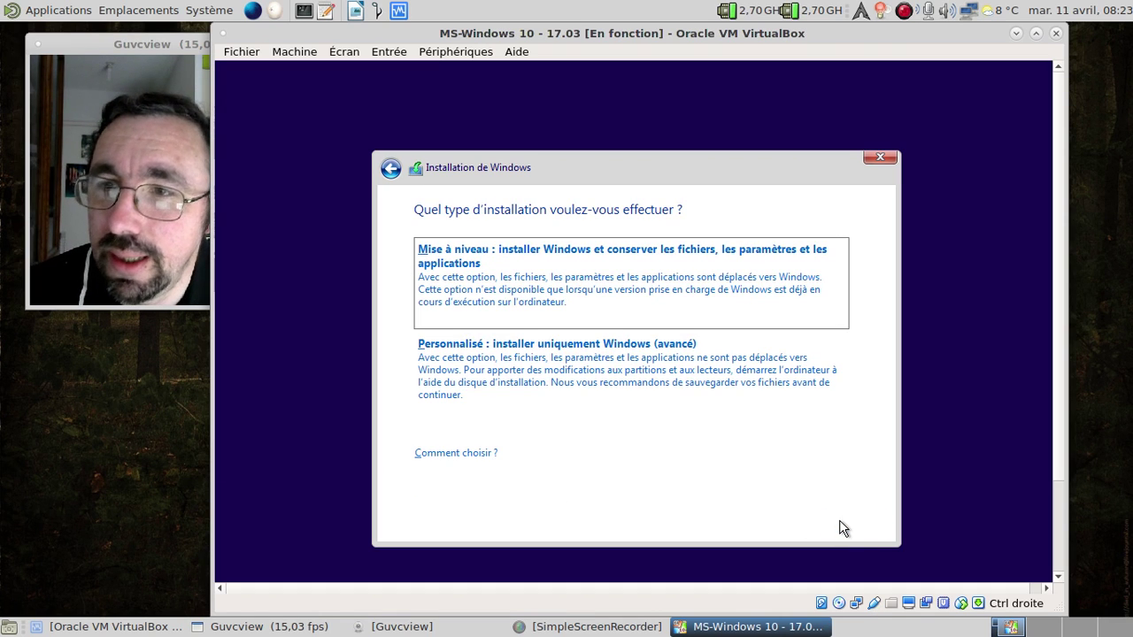
click(682, 373)
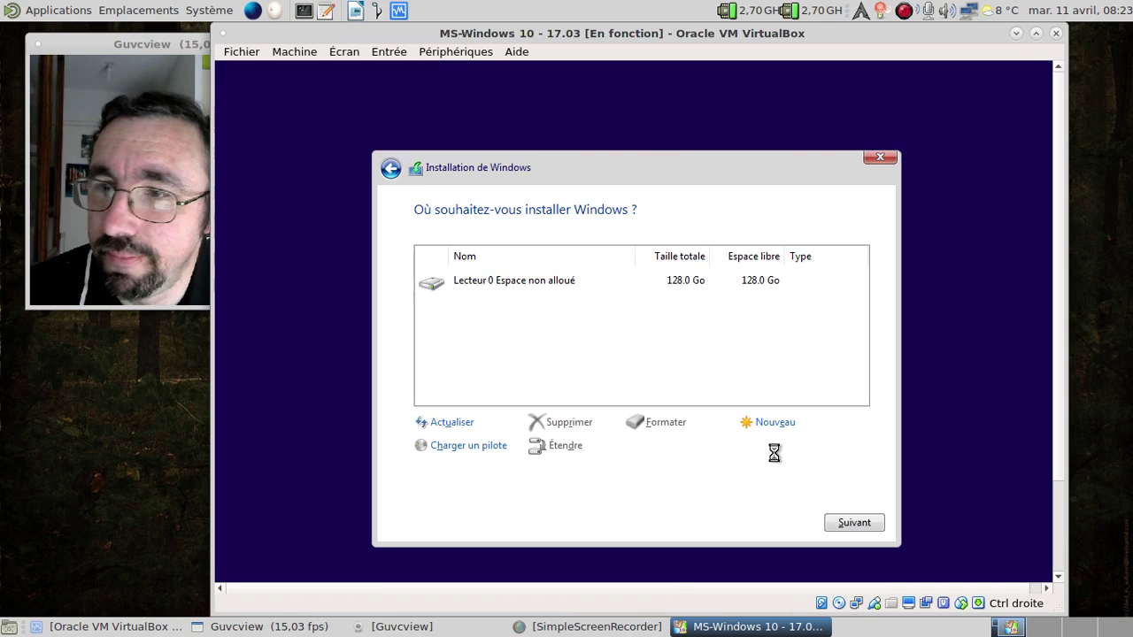
click(856, 522)
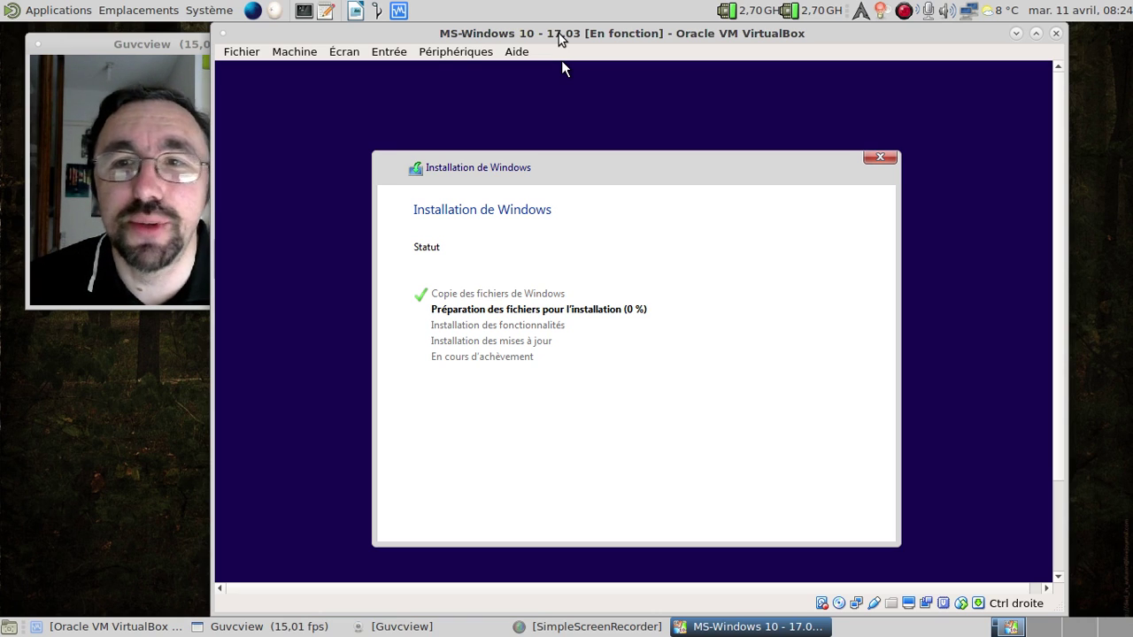
- Pause the SimpleScreenRecorder recording while Windows installs
click(904, 11)
click(924, 65)
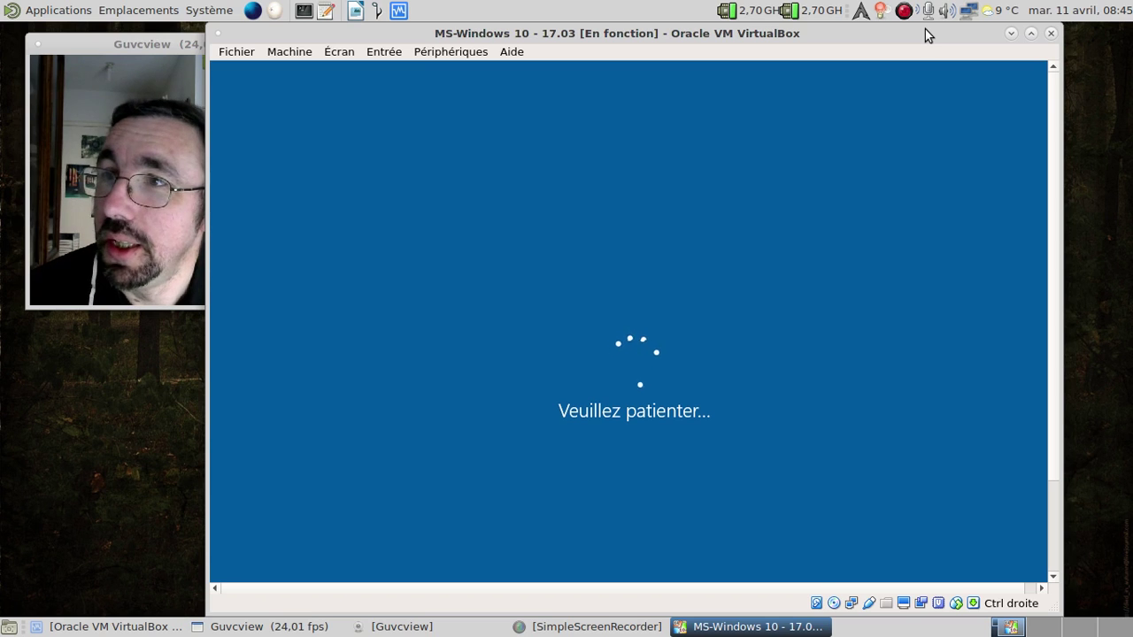
drag(868, 36, 924, 35)
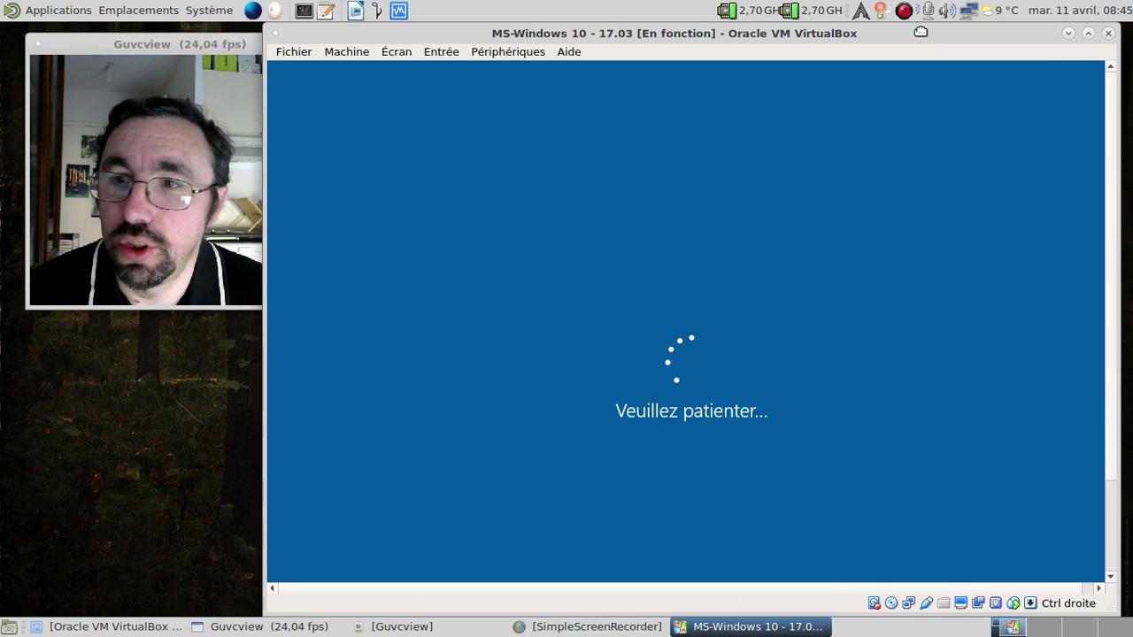
click(259, 85)
click(272, 91)
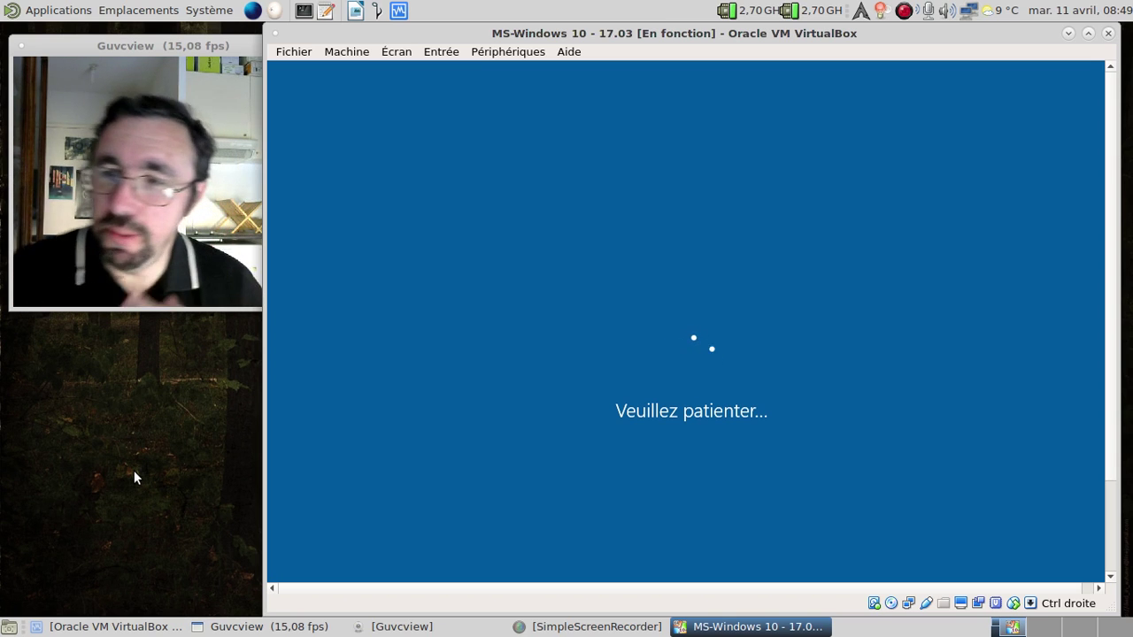
- Launch the browser and open missinetripstoic.com by searching 'missine'
click(254, 10)
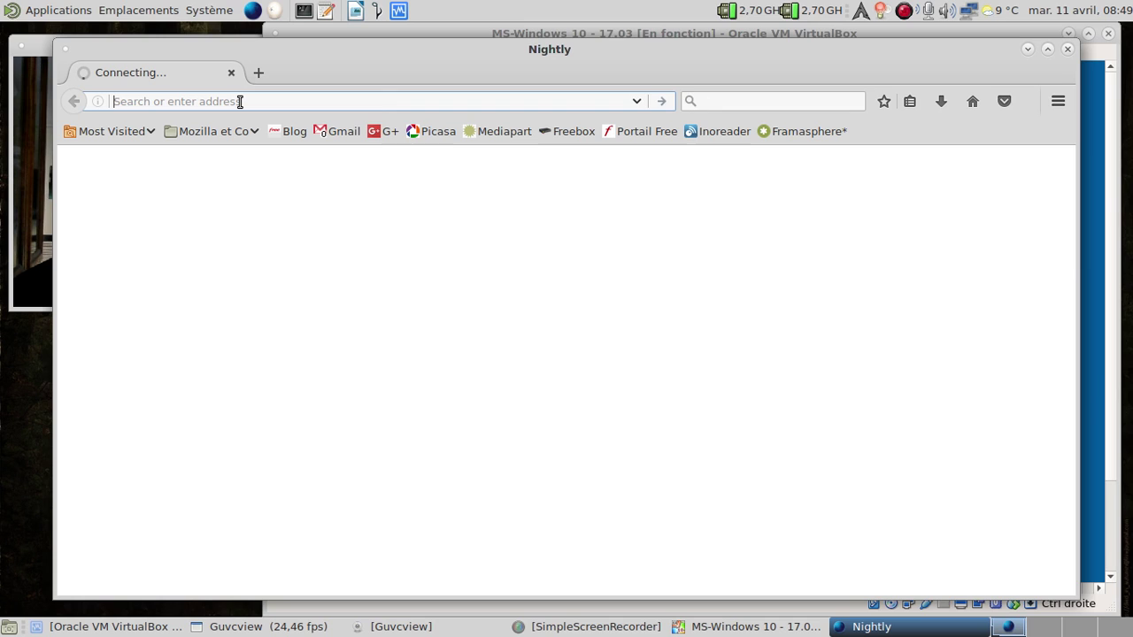
text(missin)
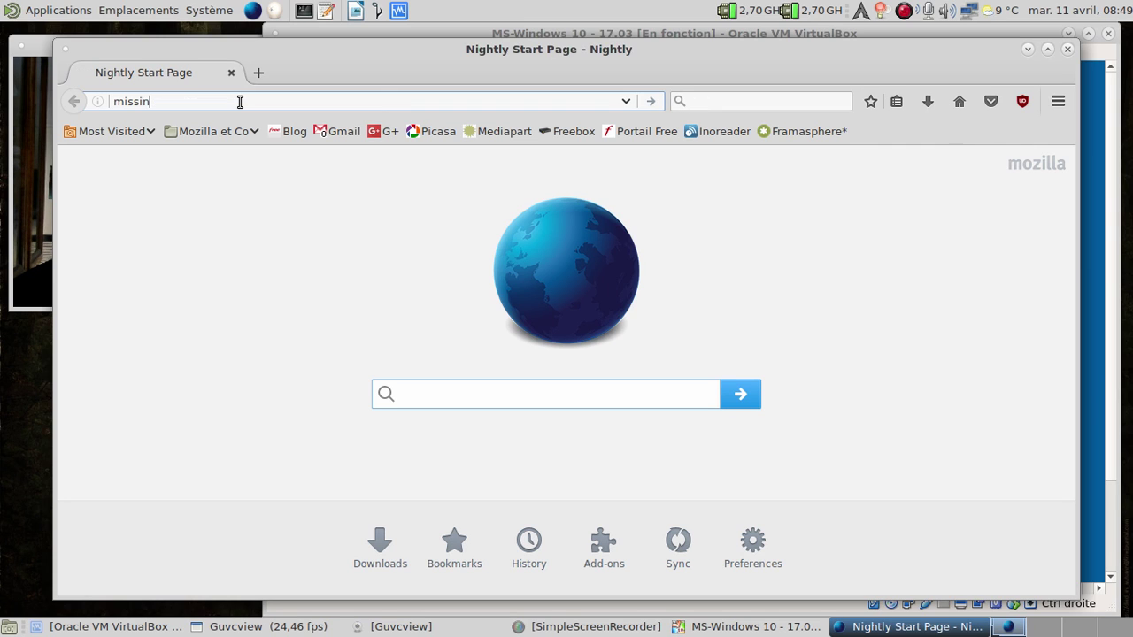
text(etripstoic.com/)
click(222, 138)
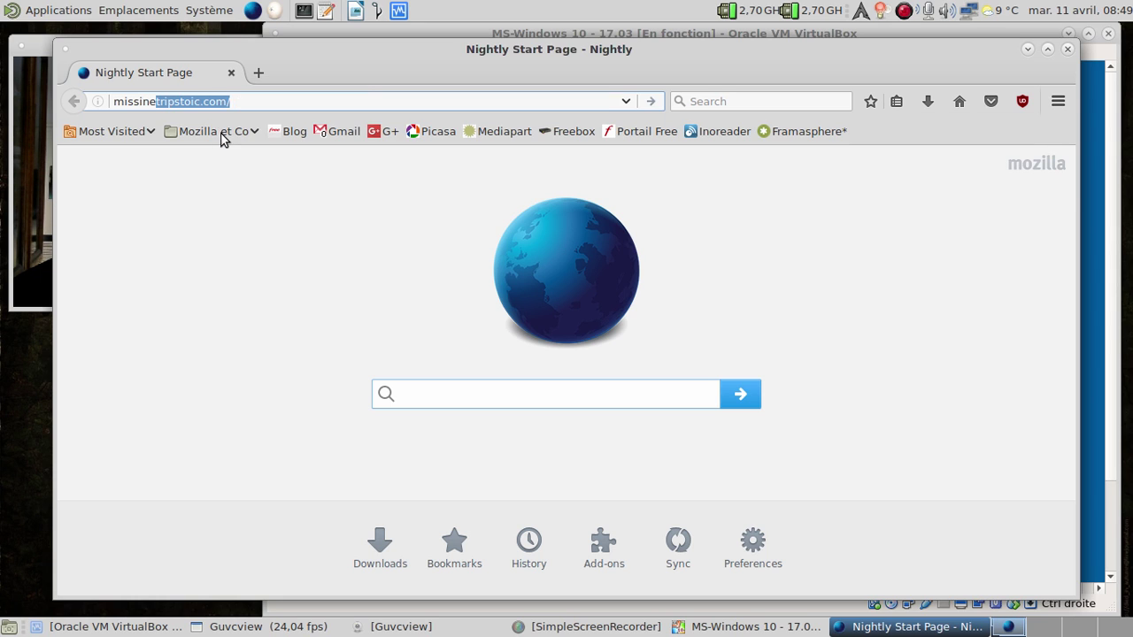
click(530, 34)
click(185, 258)
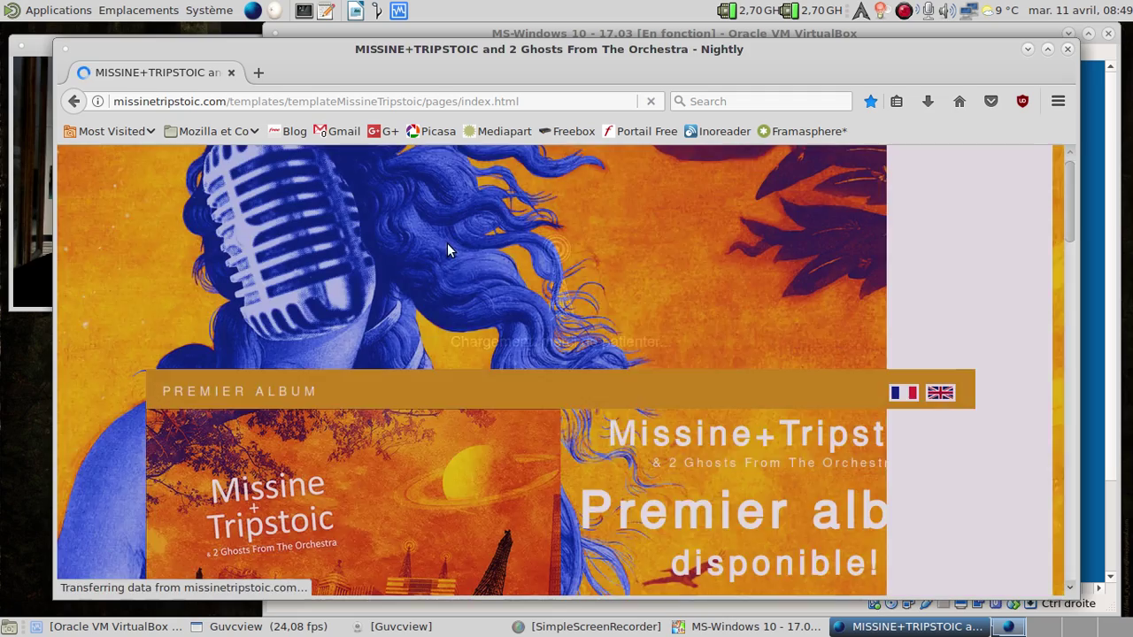
- Scroll through the Missine+Tripstoic album page and back to the top, checking the VM briefly
scroll(825, 283, down, 4)
scroll(825, 274, down, 12)
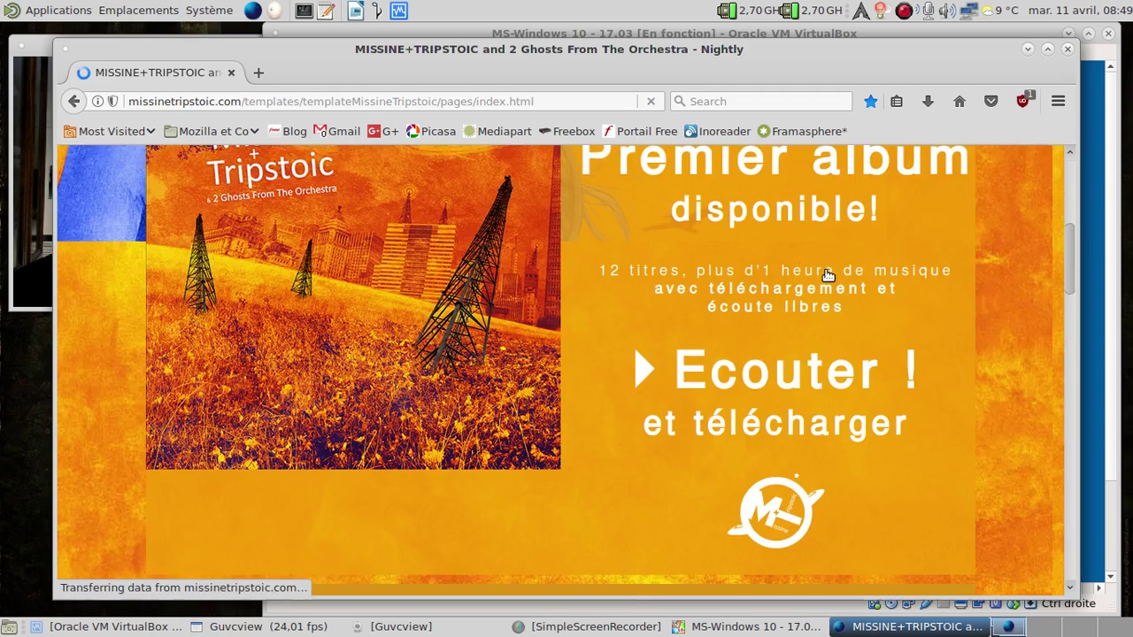
scroll(824, 276, down, 15)
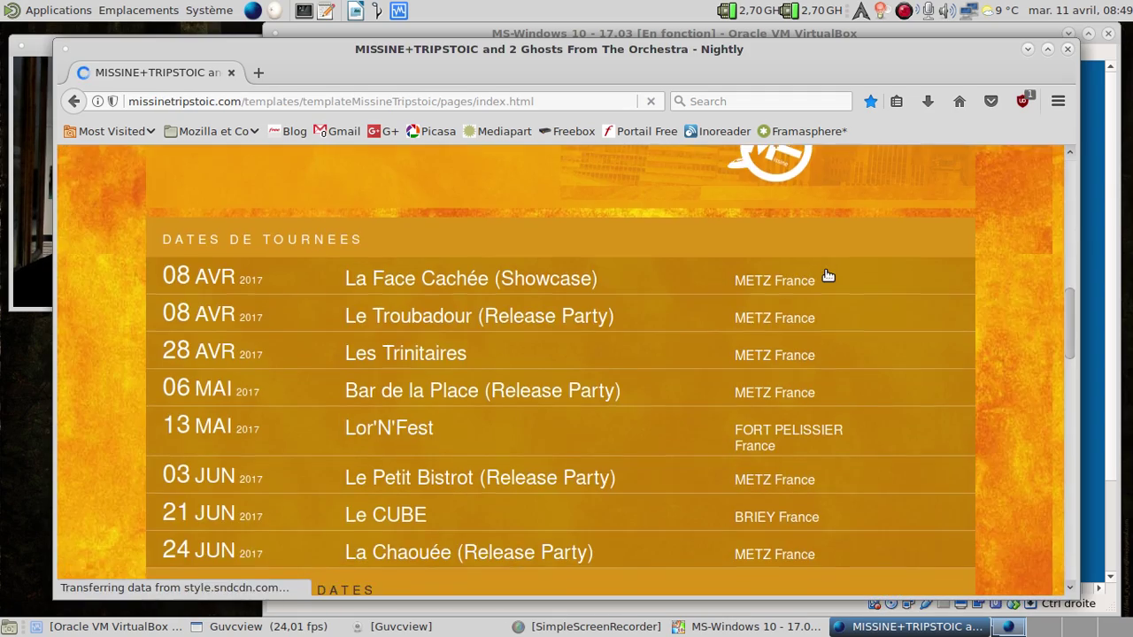
scroll(827, 275, down, 4)
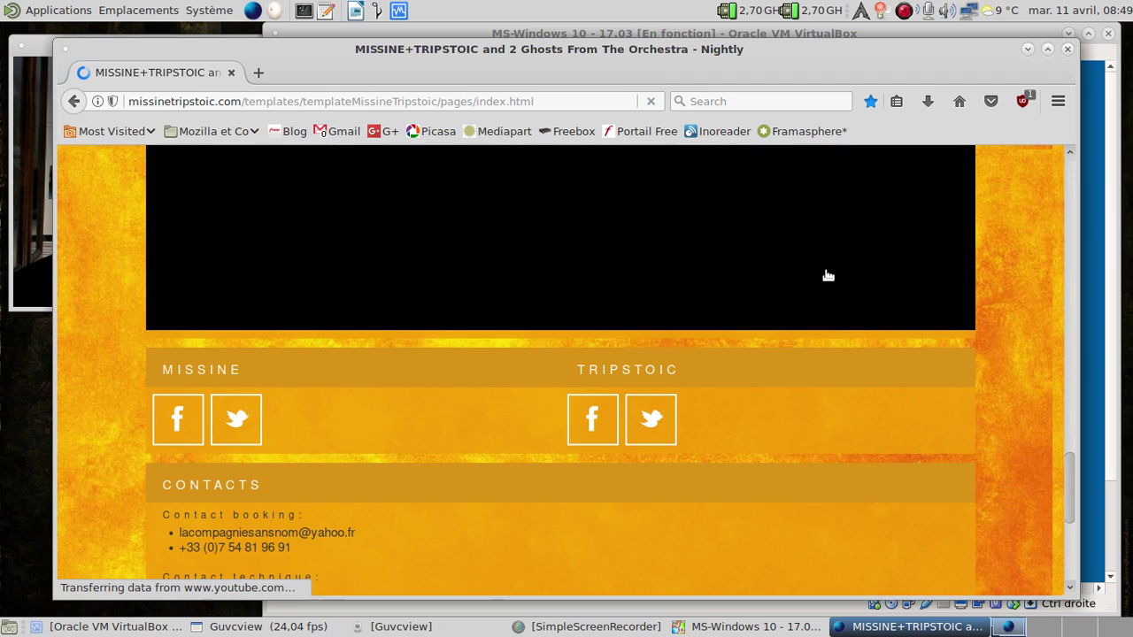
scroll(827, 276, down, 6)
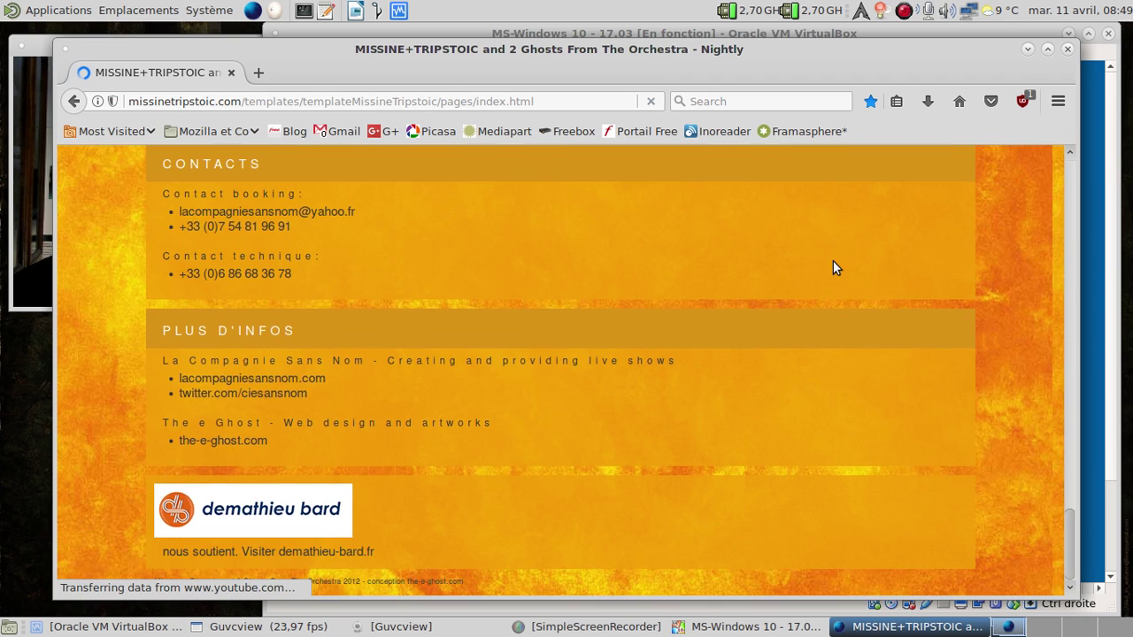
scroll(833, 261, up, 20)
scroll(833, 260, up, 9)
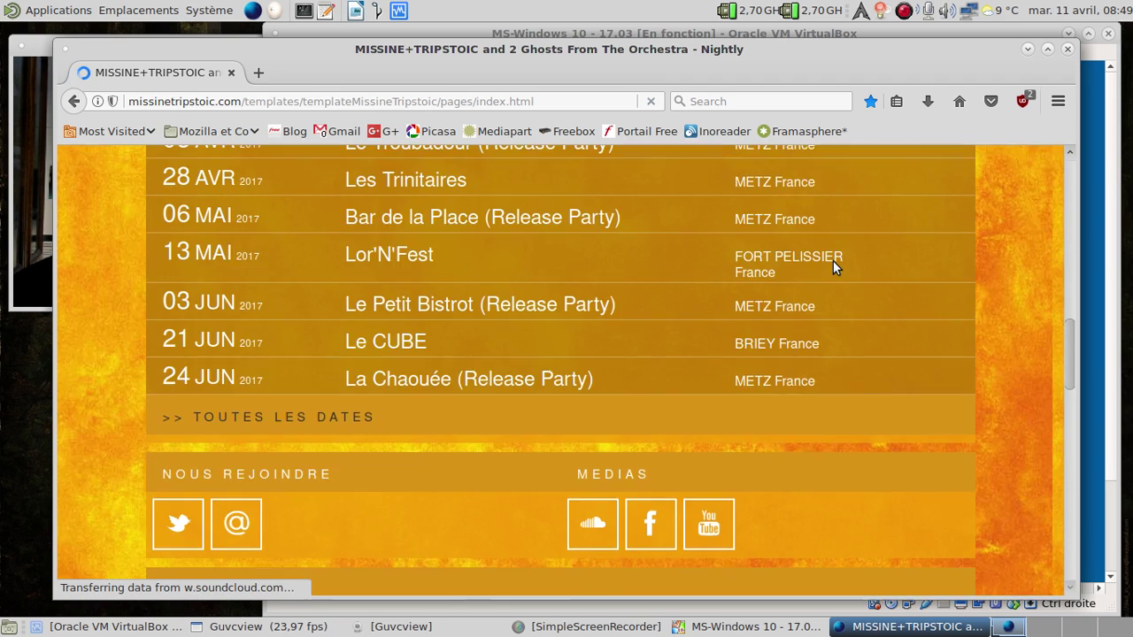
scroll(863, 198, up, 5)
scroll(868, 209, up, 5)
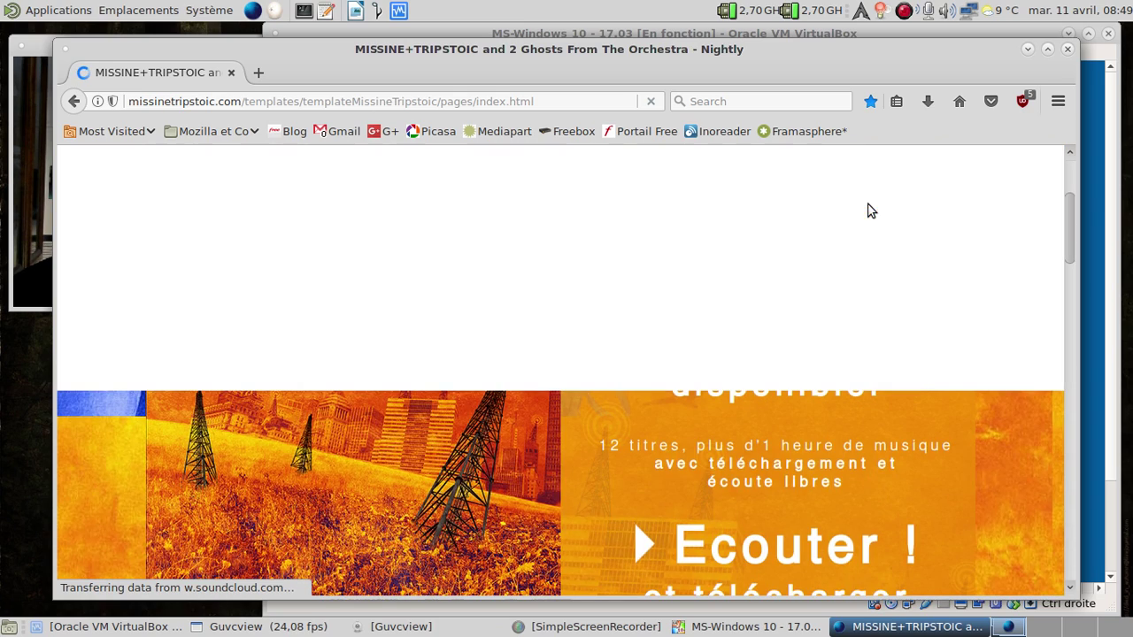
click(1032, 52)
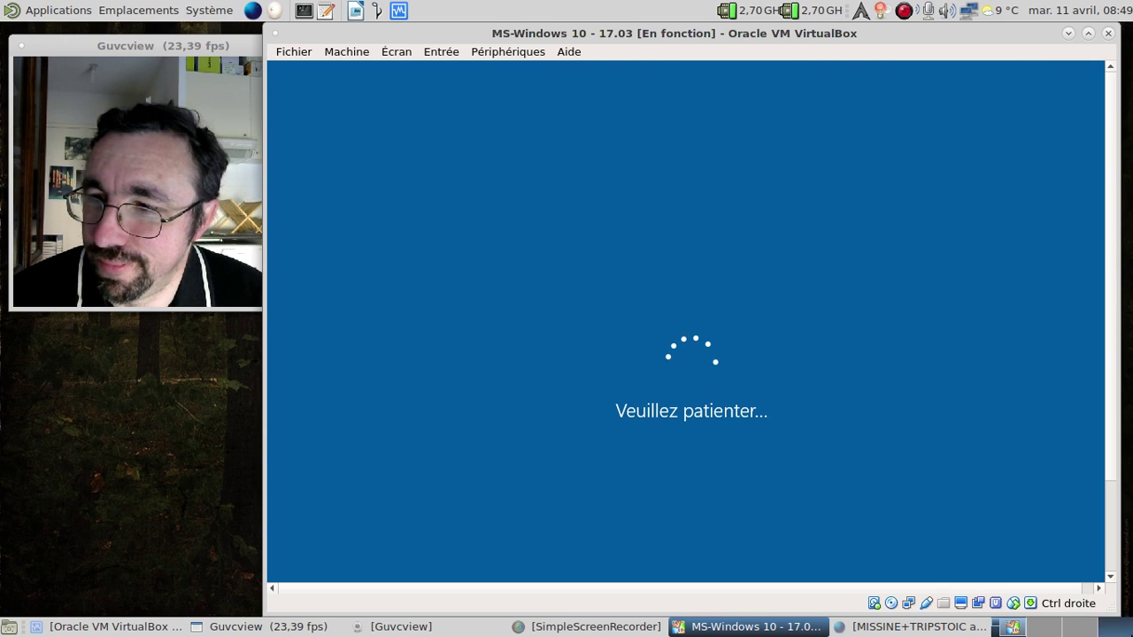
click(912, 627)
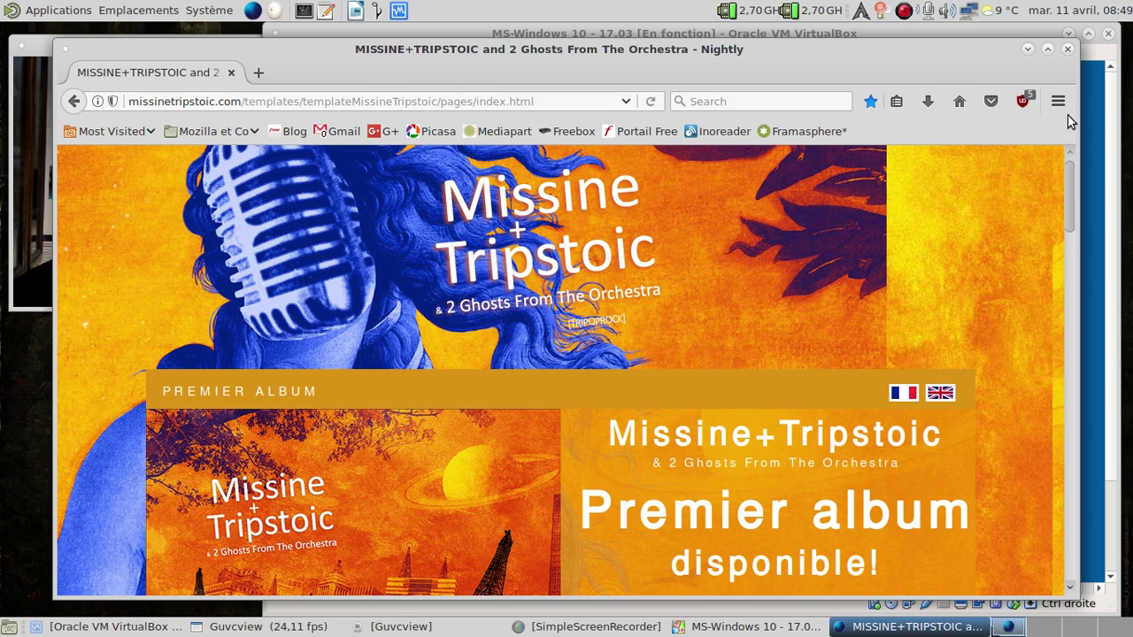
- Close the Firefox Nightly window
click(1063, 53)
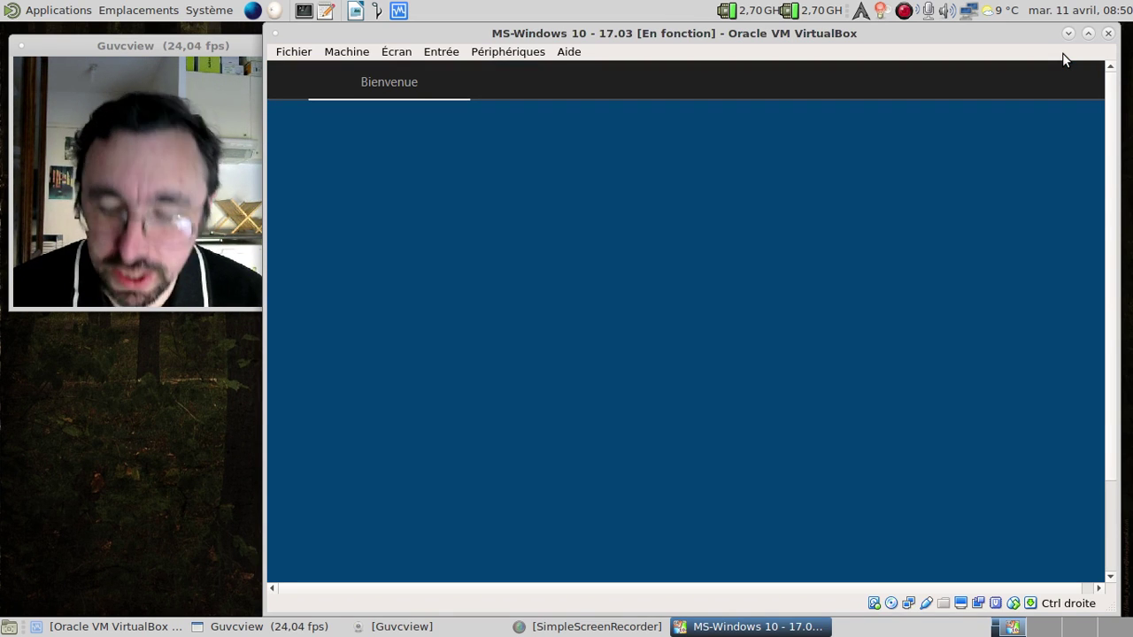
- Run the VM full screen, stop Cortana's voice listening, and move the window right before re-entering full screen
key(ctrl+f)
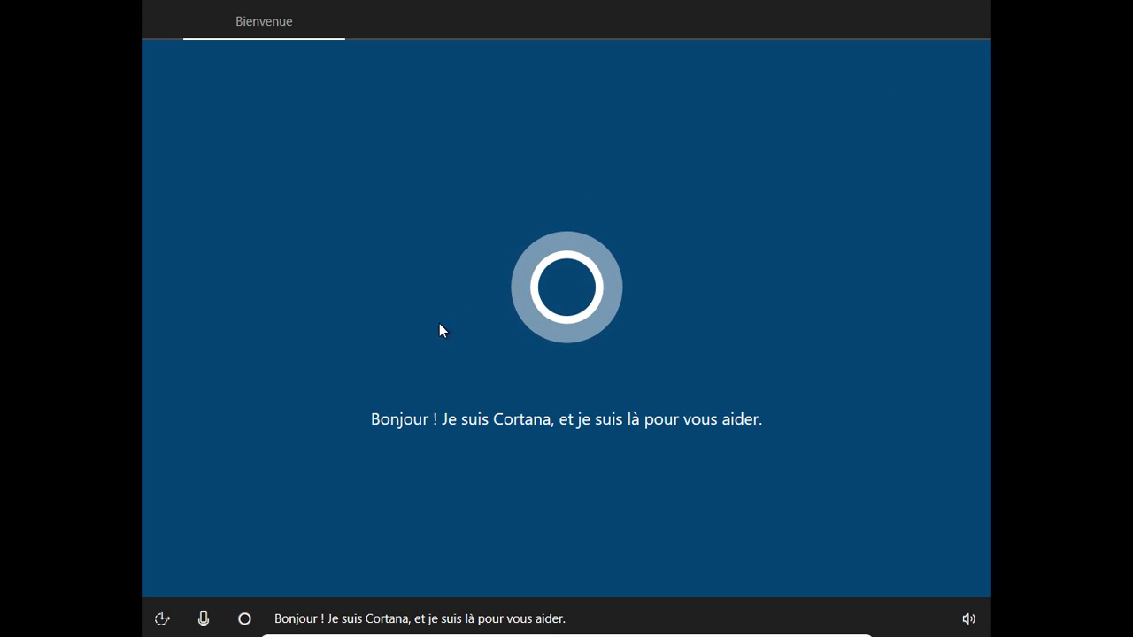
click(204, 620)
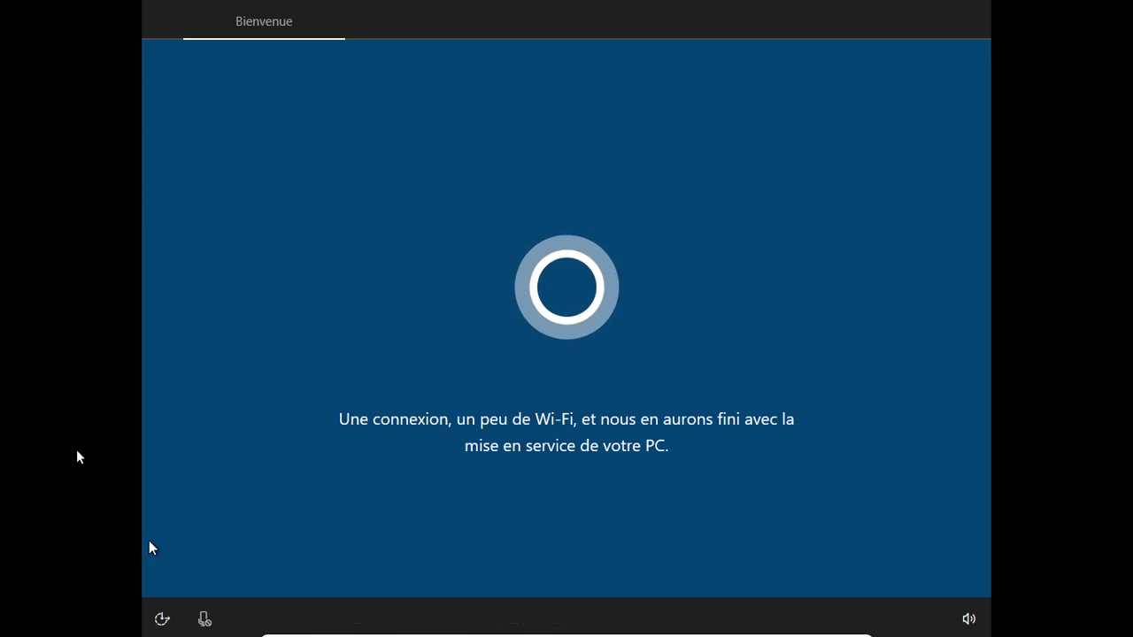
key(ctrl+f)
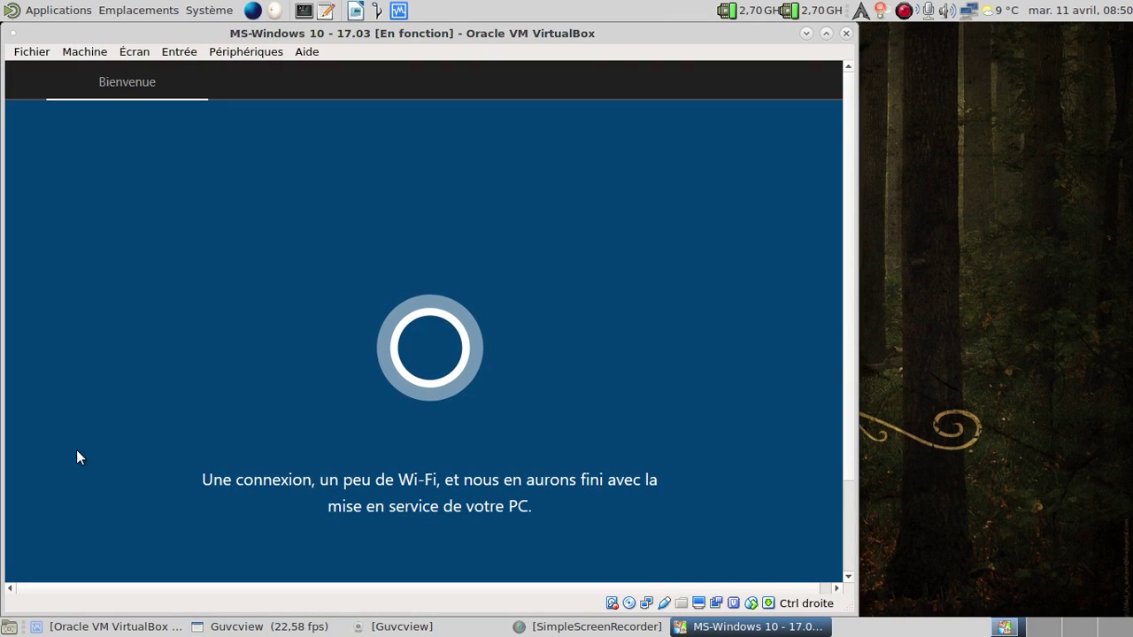
drag(438, 29, 625, 29)
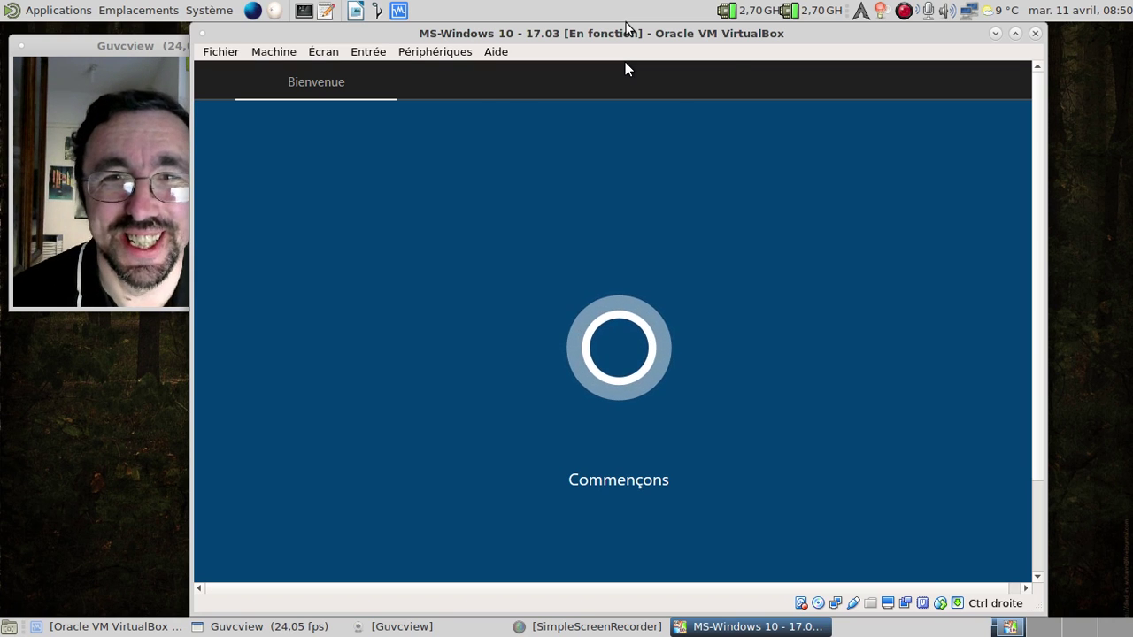
key(ctrl+f)
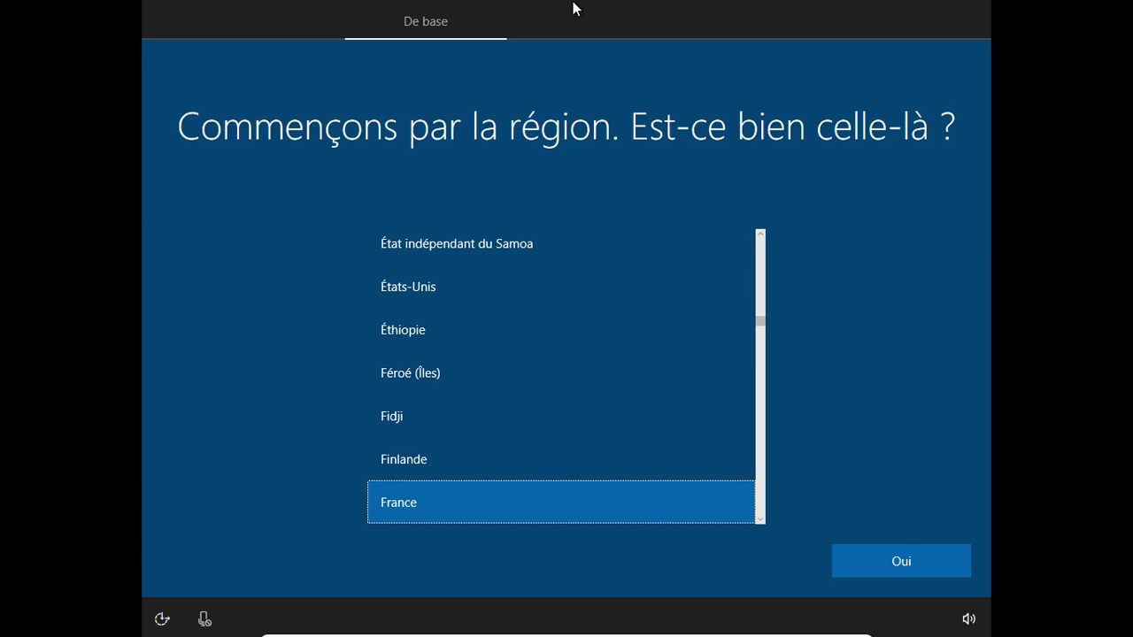
- Confirm France as region and Français as keyboard layout, skipping a second layout
click(897, 568)
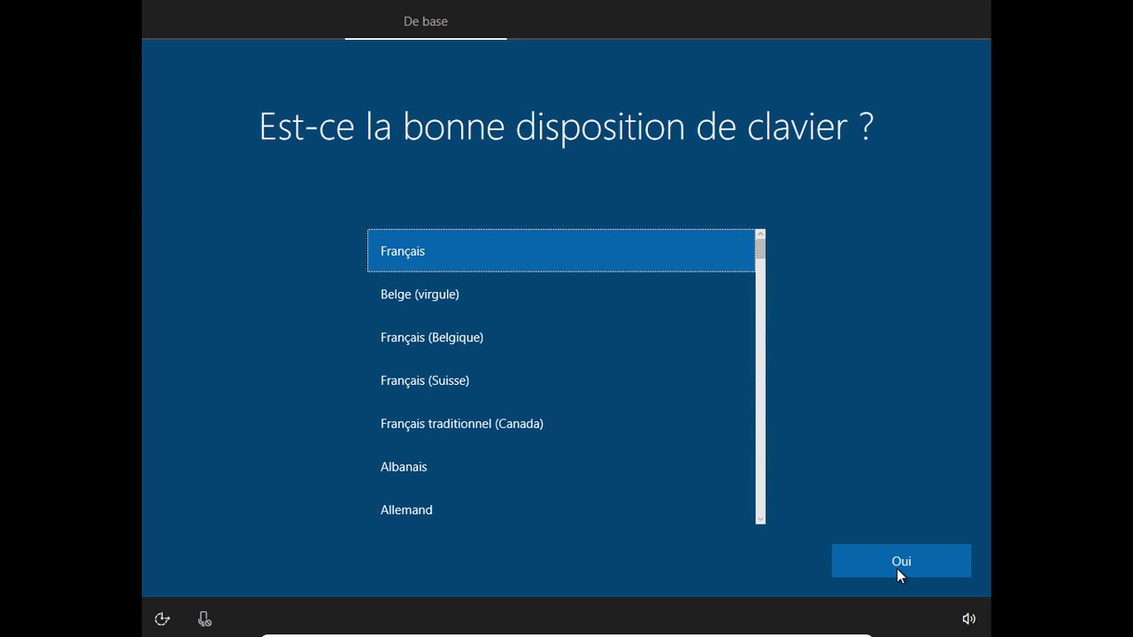
click(897, 569)
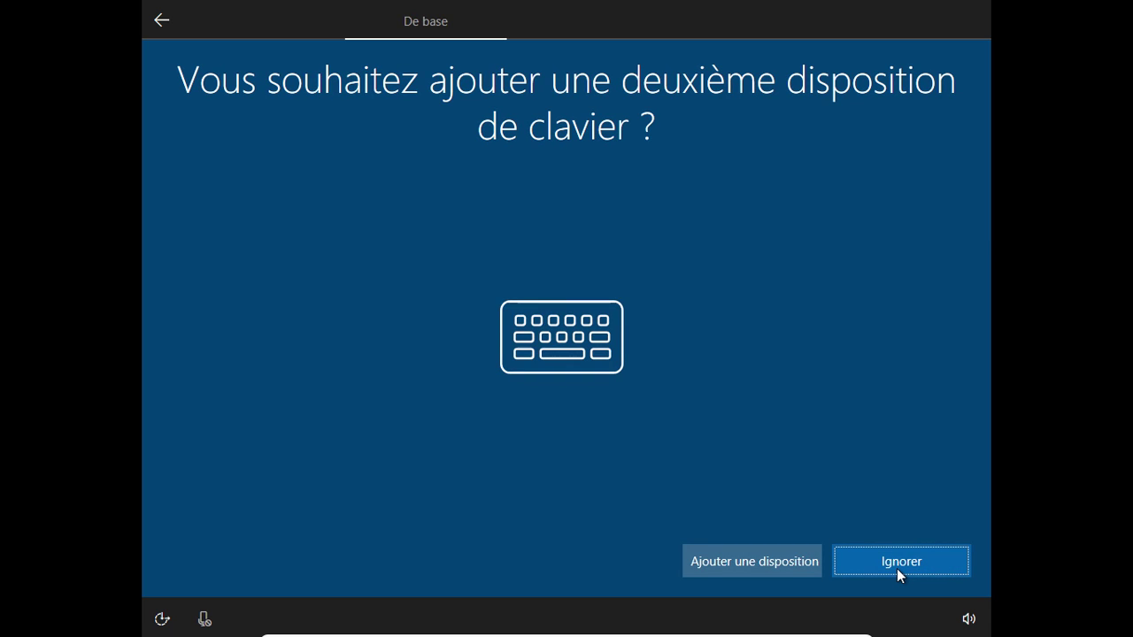
click(896, 568)
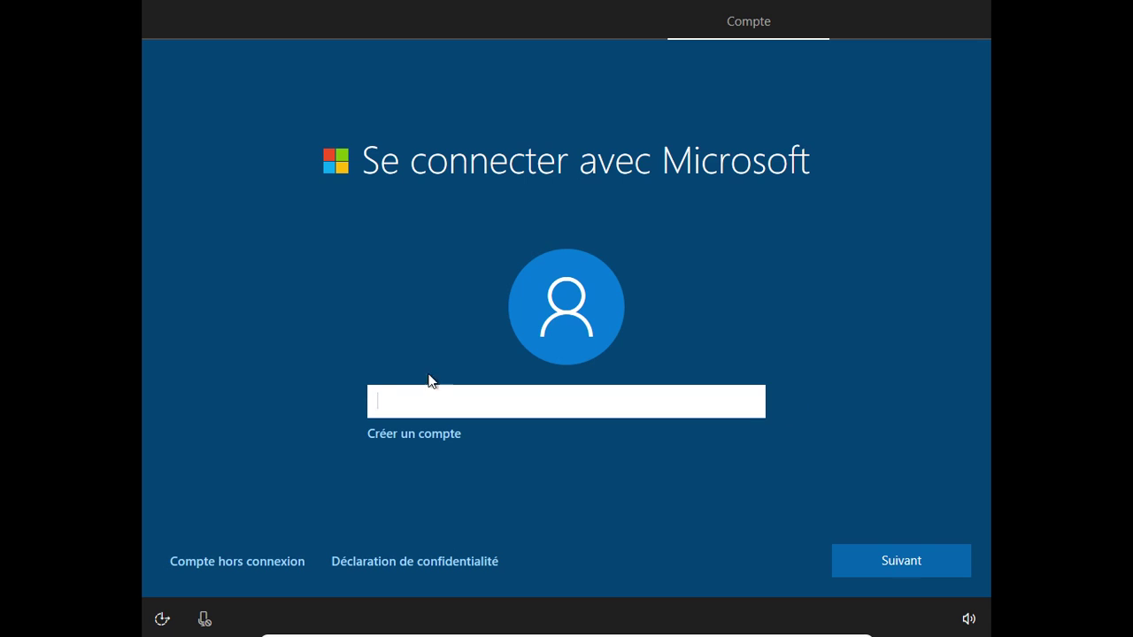
- Choose an offline account (Compte hors connexion) instead of signing in with Microsoft
click(223, 566)
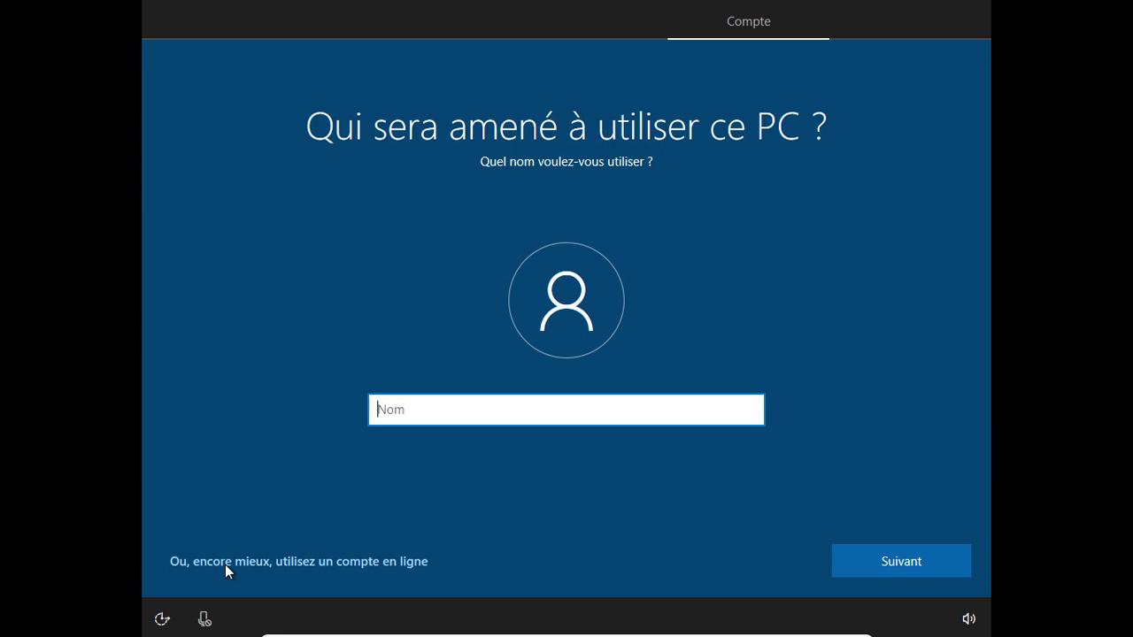
- Enter the account holder's full name in the Nom field, then shift the window and scroll down to Suivant
text(Frederic Bo)
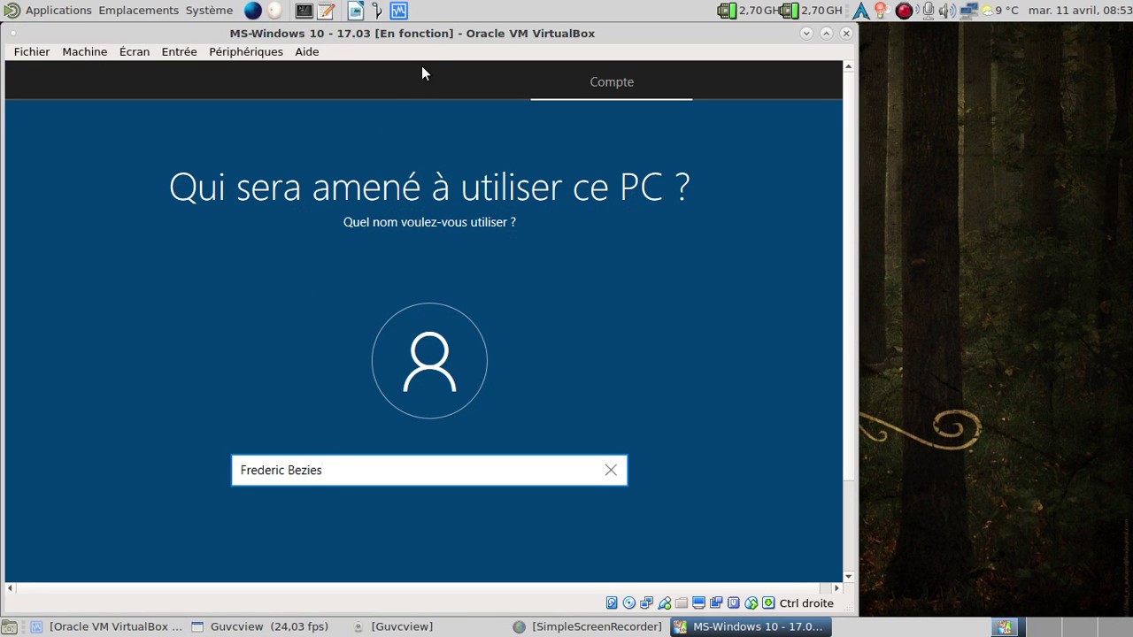
drag(431, 60, 654, 60)
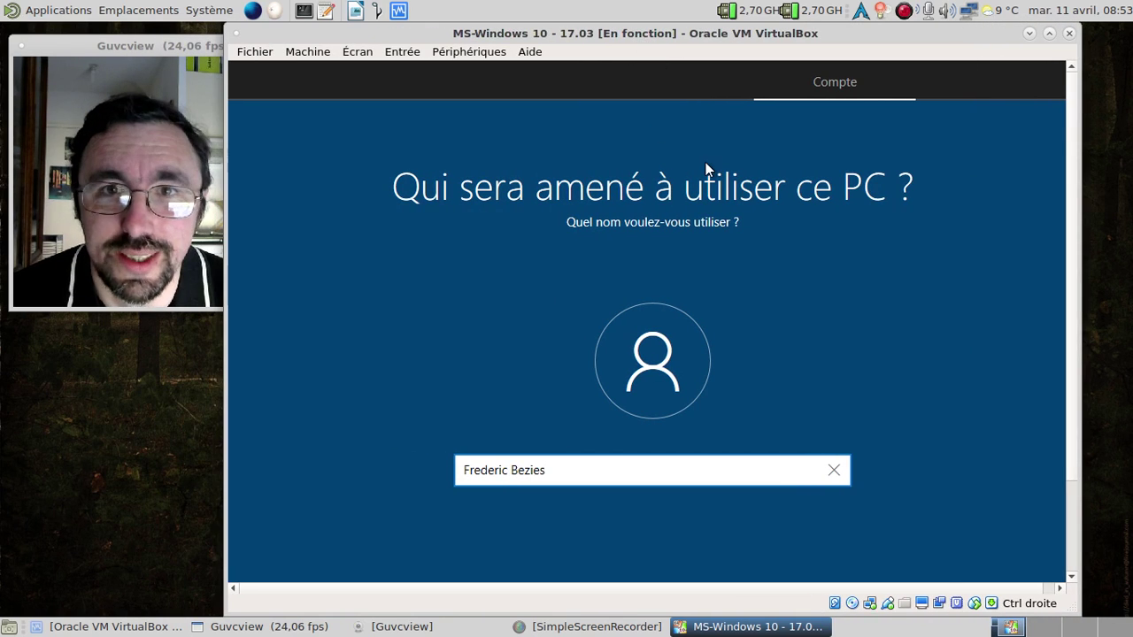
drag(1075, 105, 1071, 220)
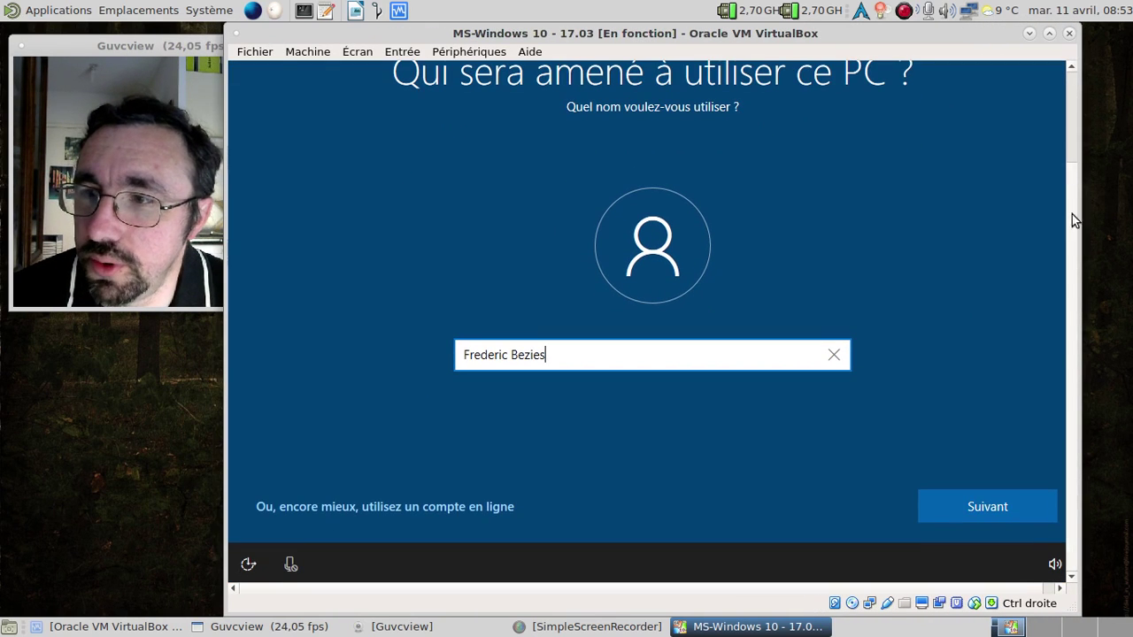
- Enter and confirm the account password, then submit the hint 'va te faire mettre, sale espion :)'
click(989, 511)
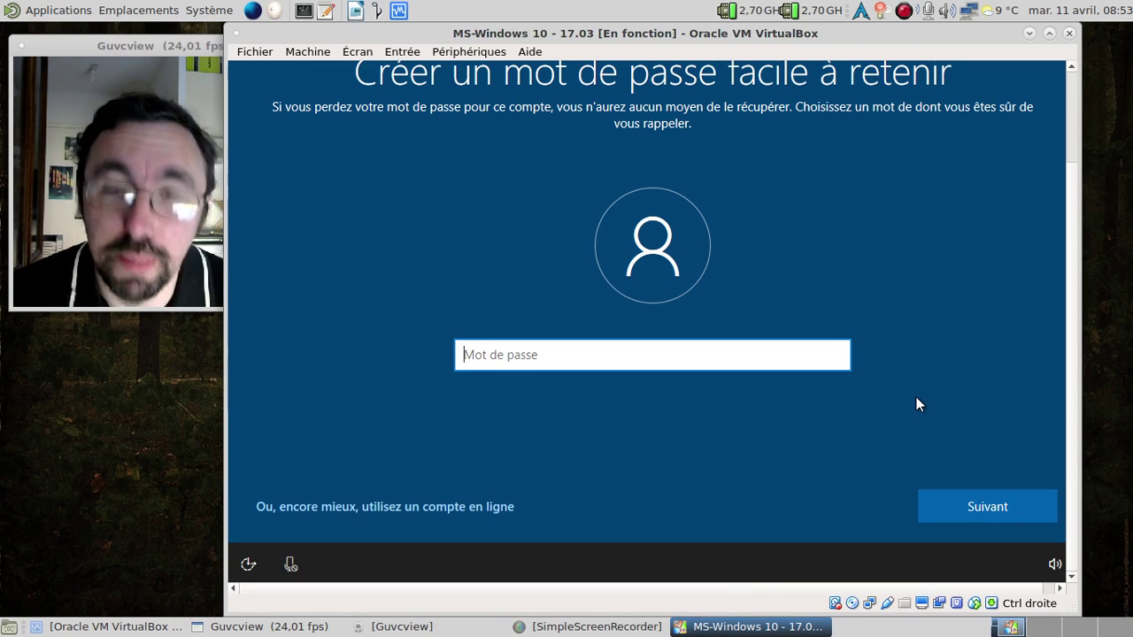
text(aaaaaaaa)
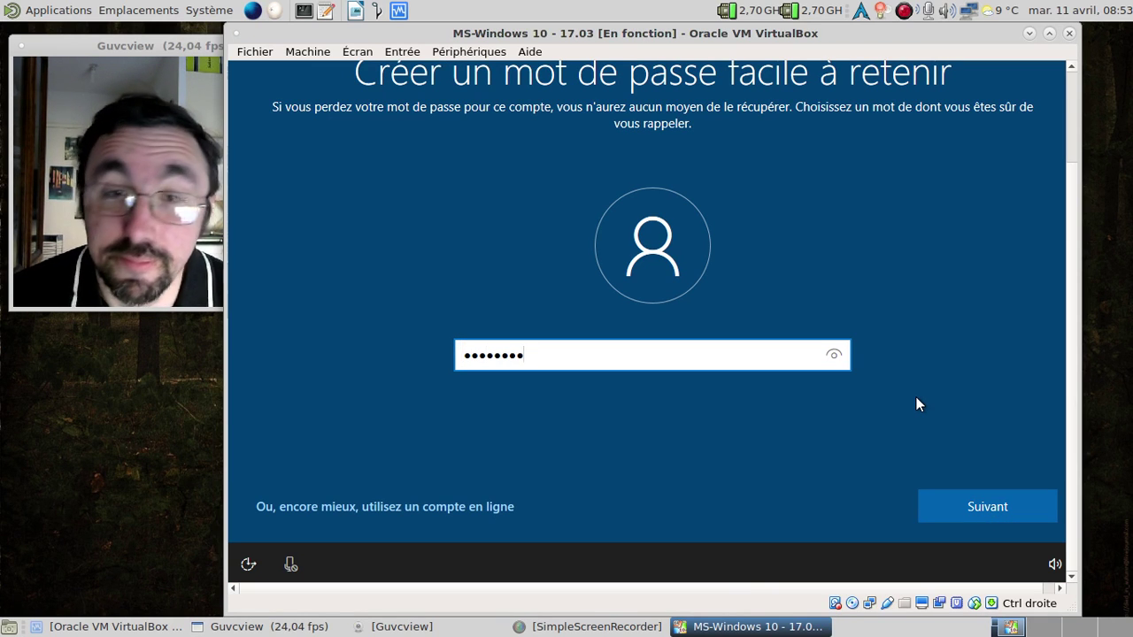
key(Return)
text(aaaaa)
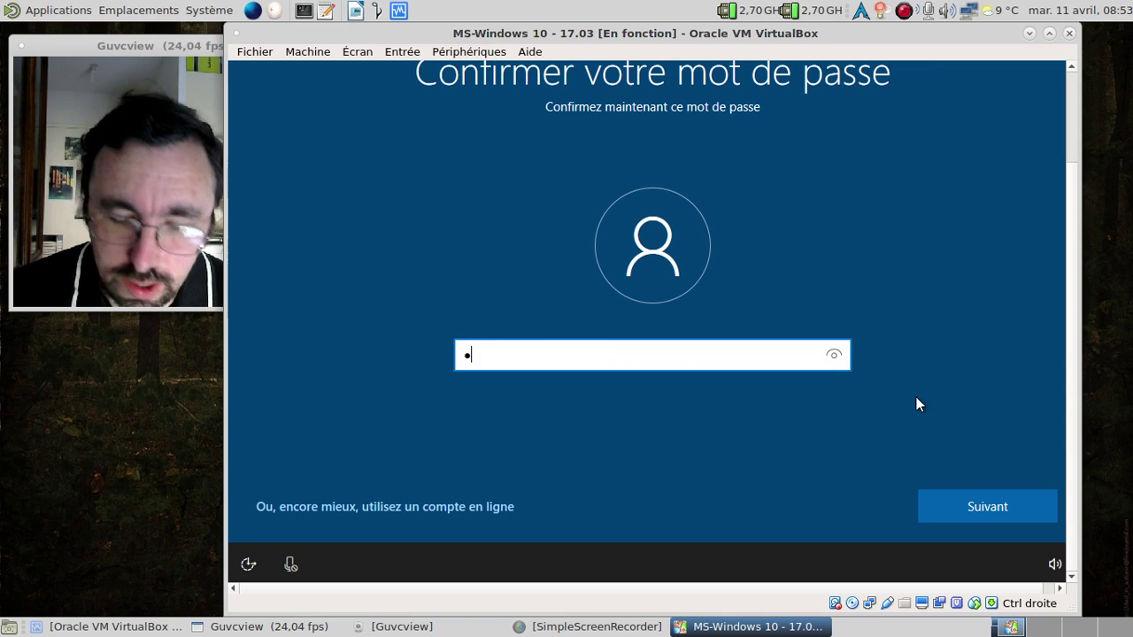
text(aaa)
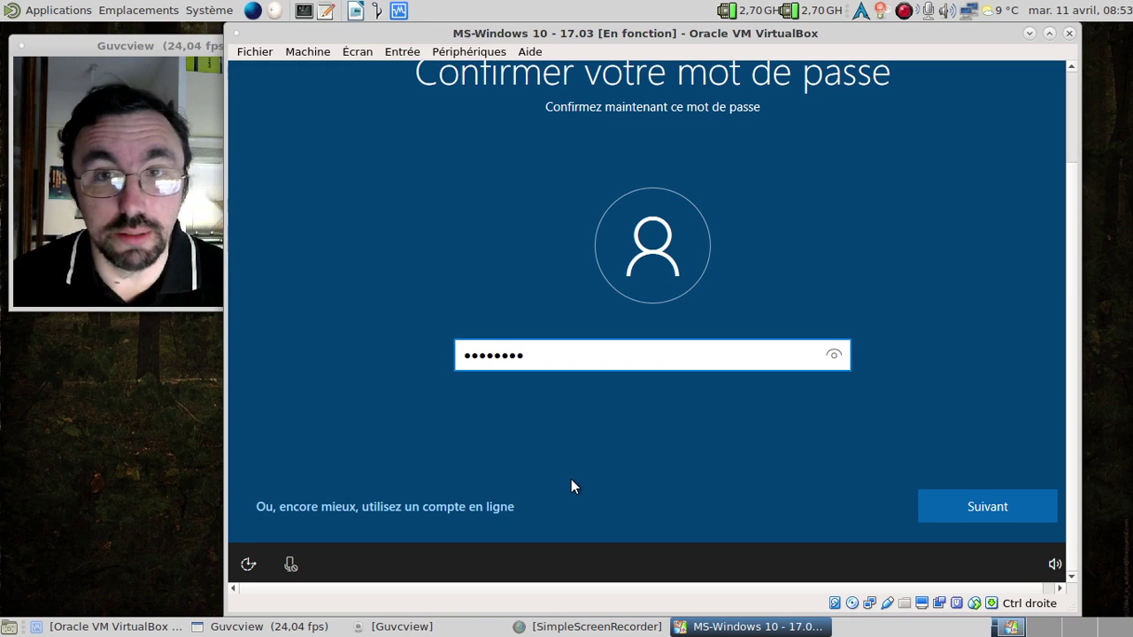
key(Return)
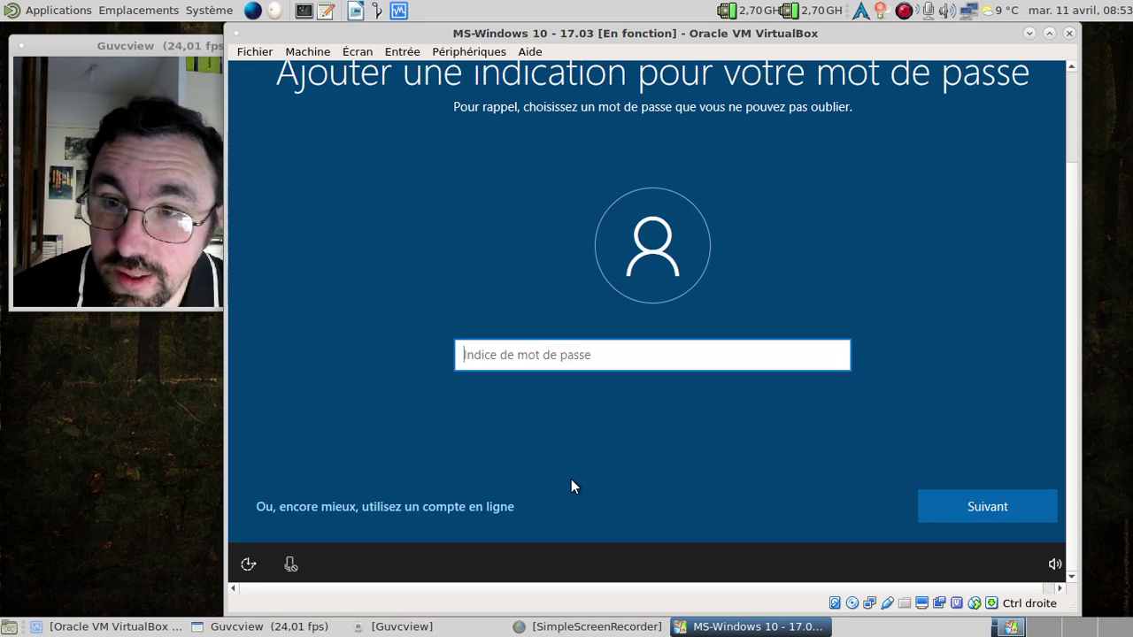
text(va te )
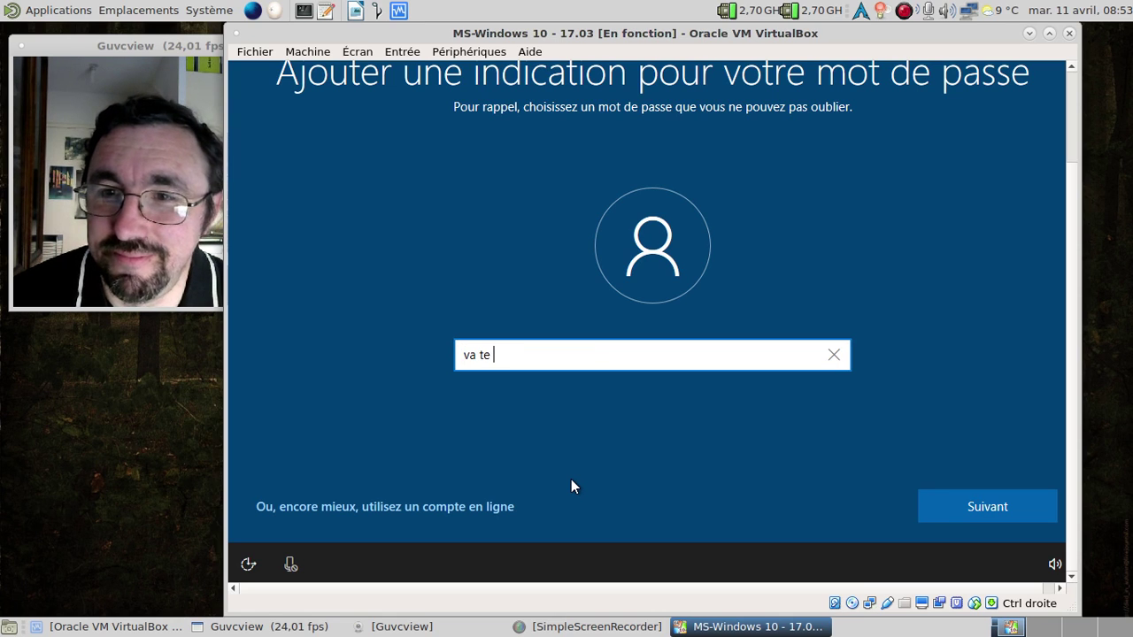
text(faire mettre, )
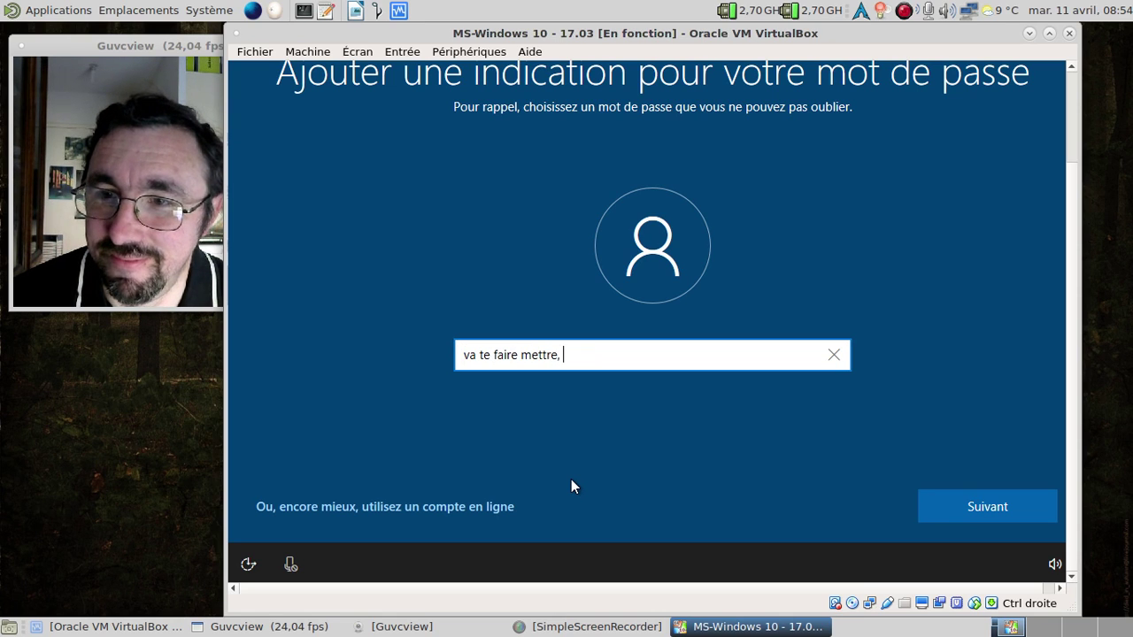
text(sale espion :))
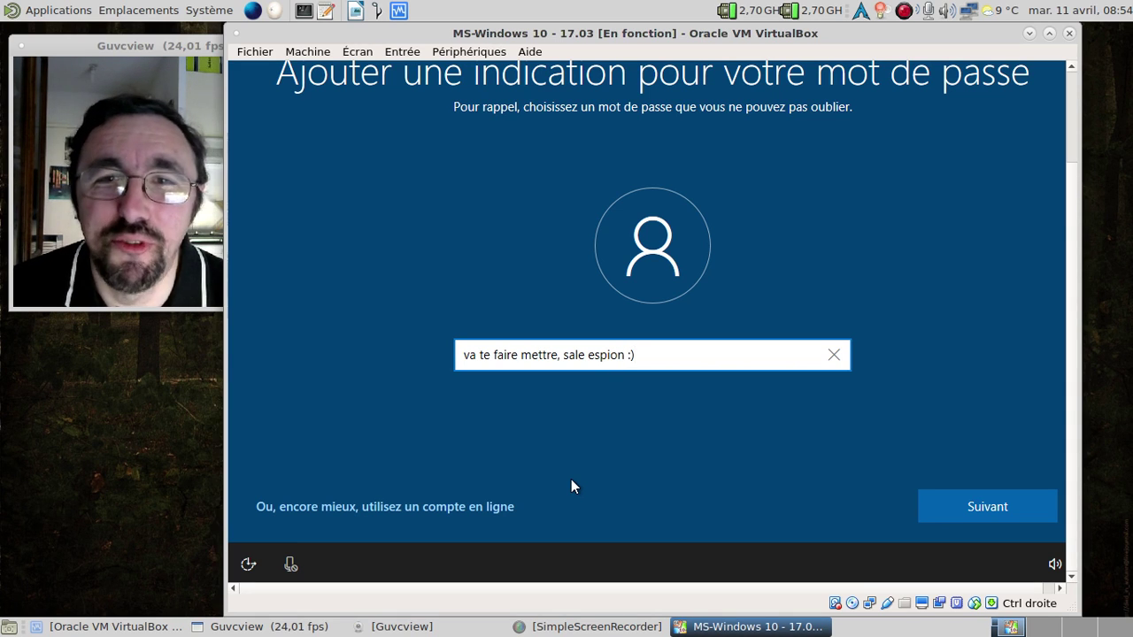
click(956, 498)
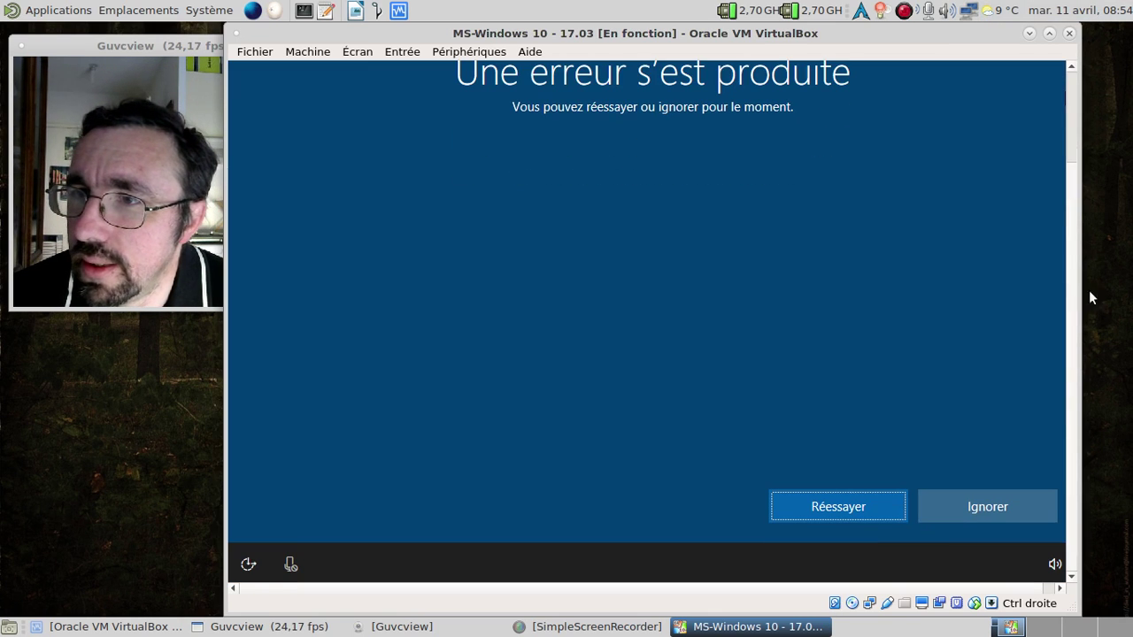
- Retry the failed setup step so Windows setup reaches the Cortana page
click(863, 510)
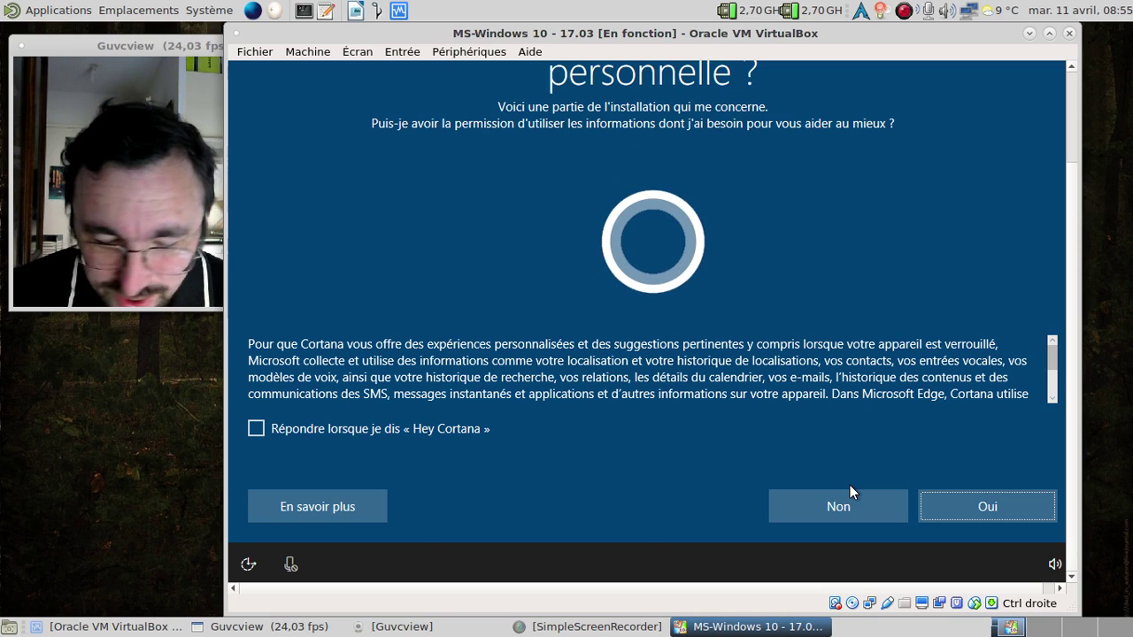
- Put the VM in full screen and decline Cortana as personal assistant
key(Control_R+f)
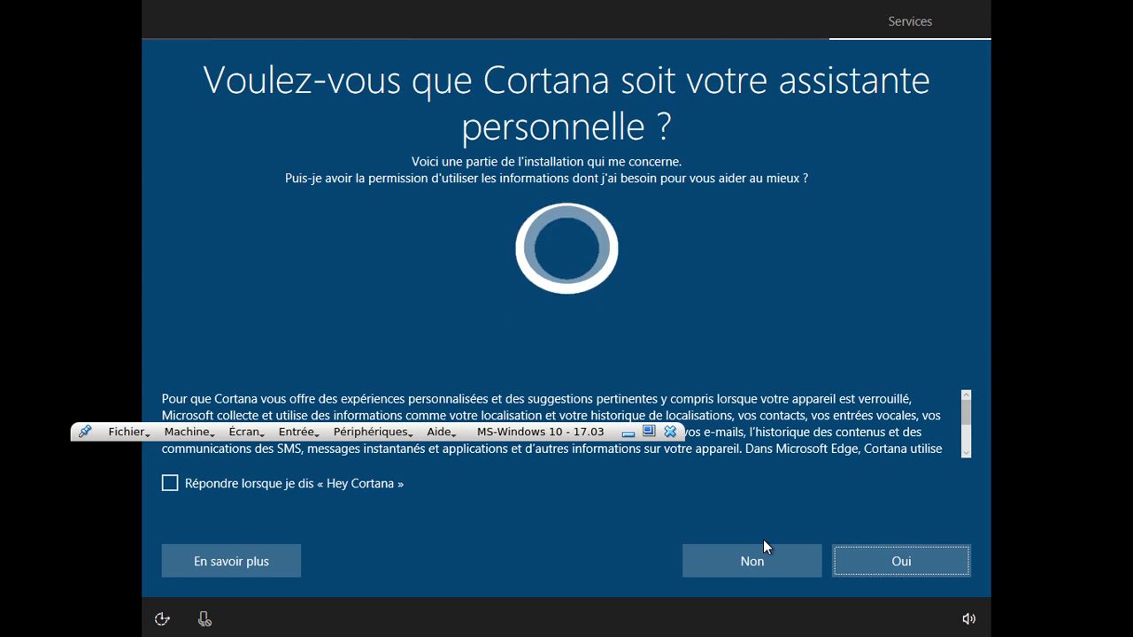
key(Control_R+f)
key(Control_R+f)
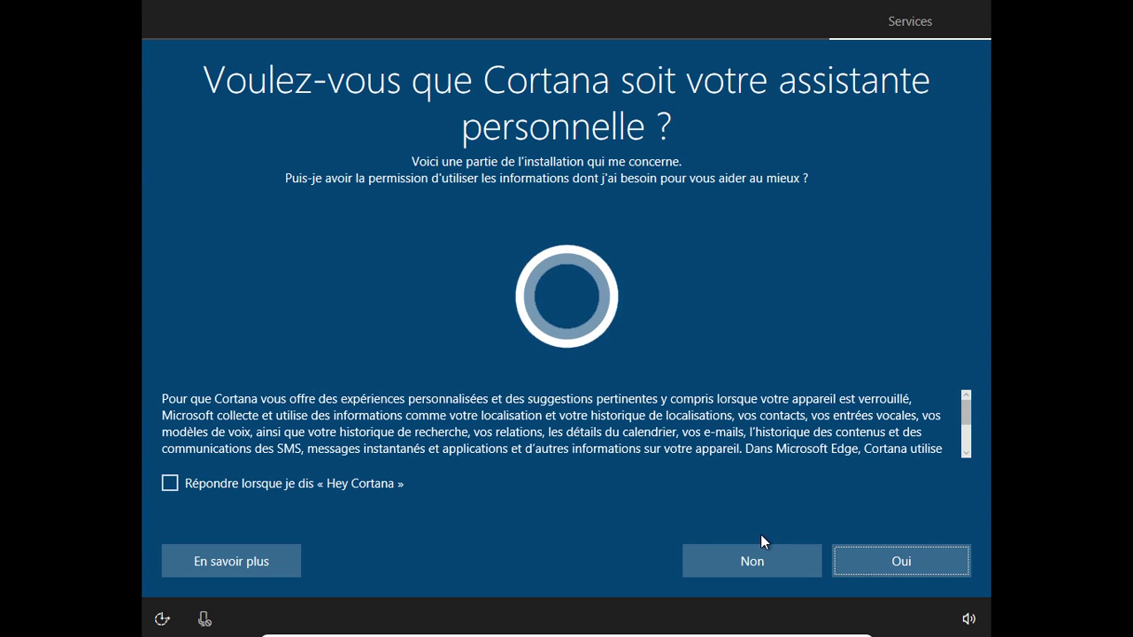
click(748, 562)
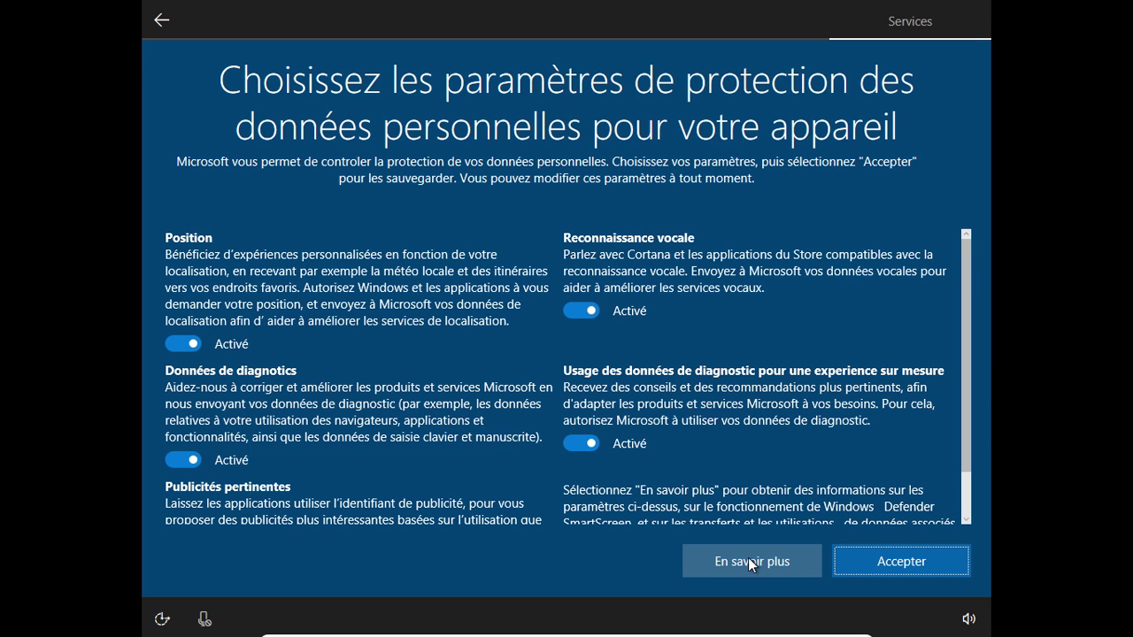
- Disable location, relevant ads, tailored experiences and speech recognition, set diagnostics to De base, and accept
click(177, 343)
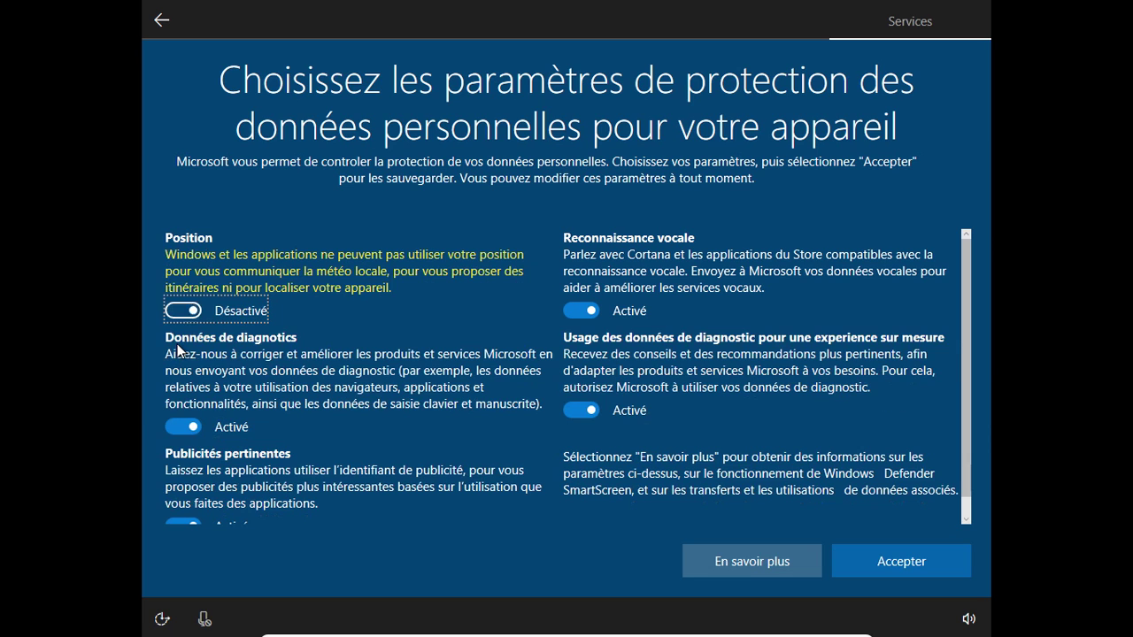
click(183, 428)
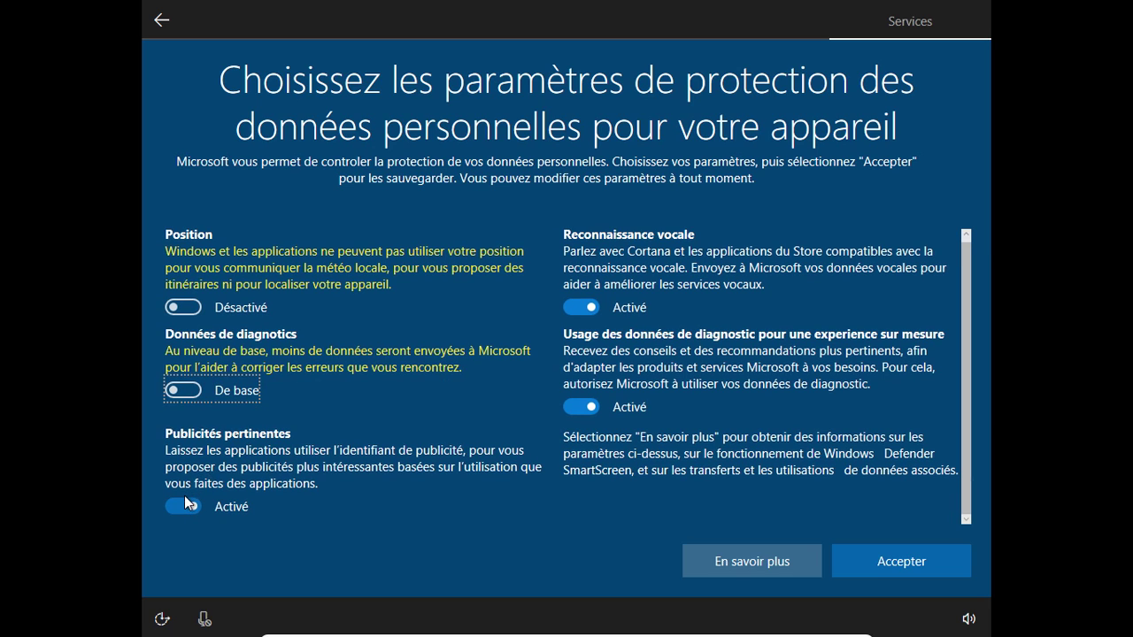
click(182, 503)
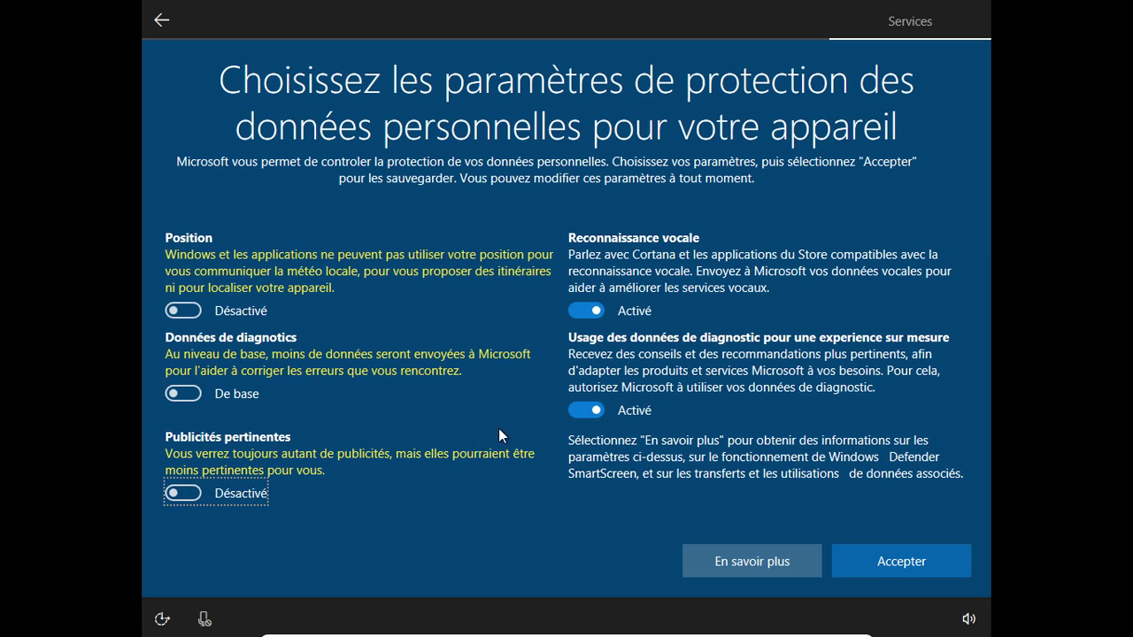
click(584, 409)
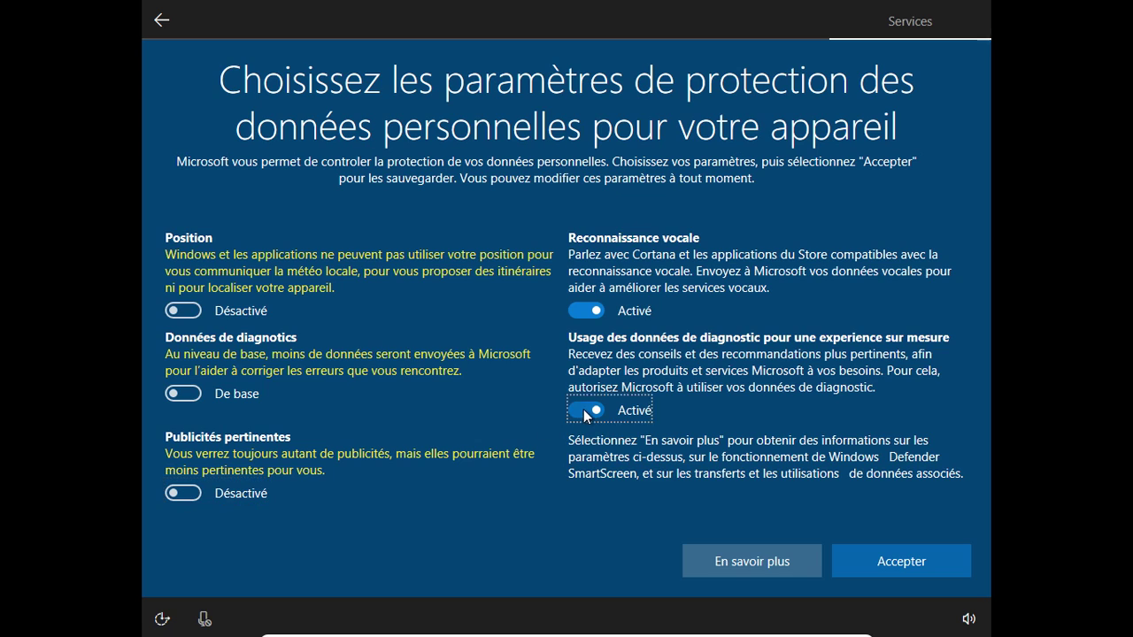
click(577, 310)
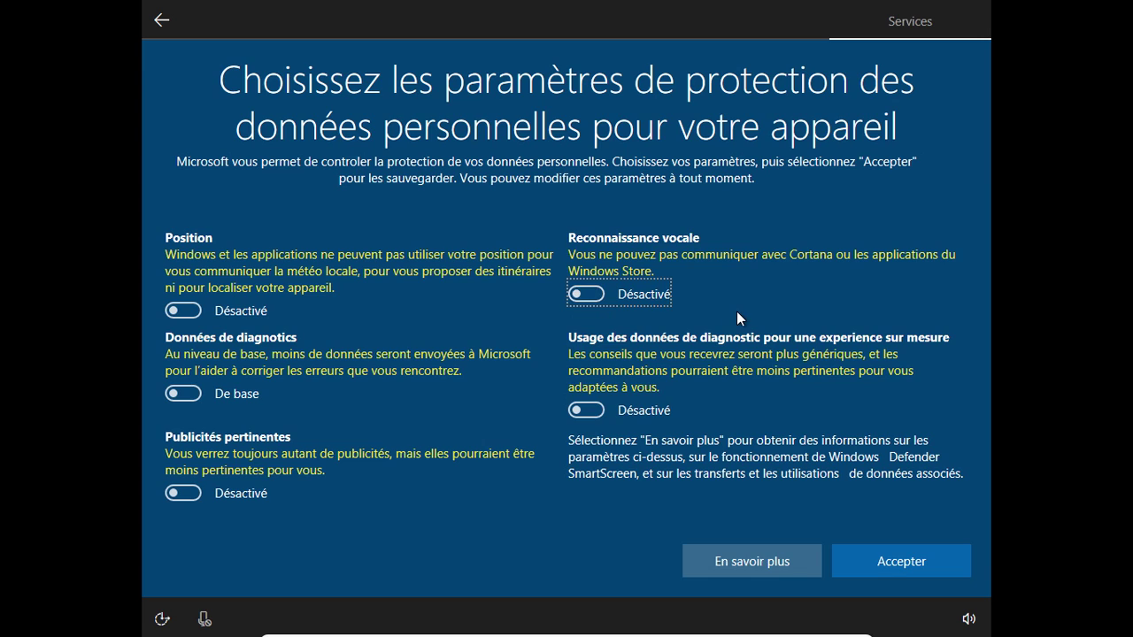
click(899, 559)
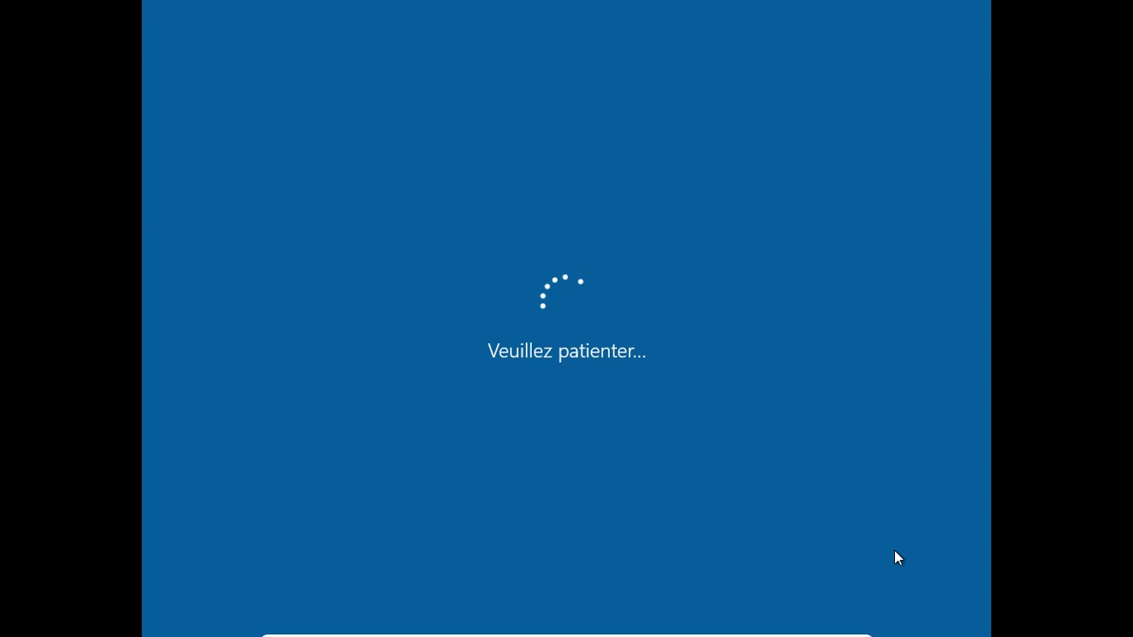
- Exit full-screen mode while Windows shows Veuillez patienter
key(Control_R+f)
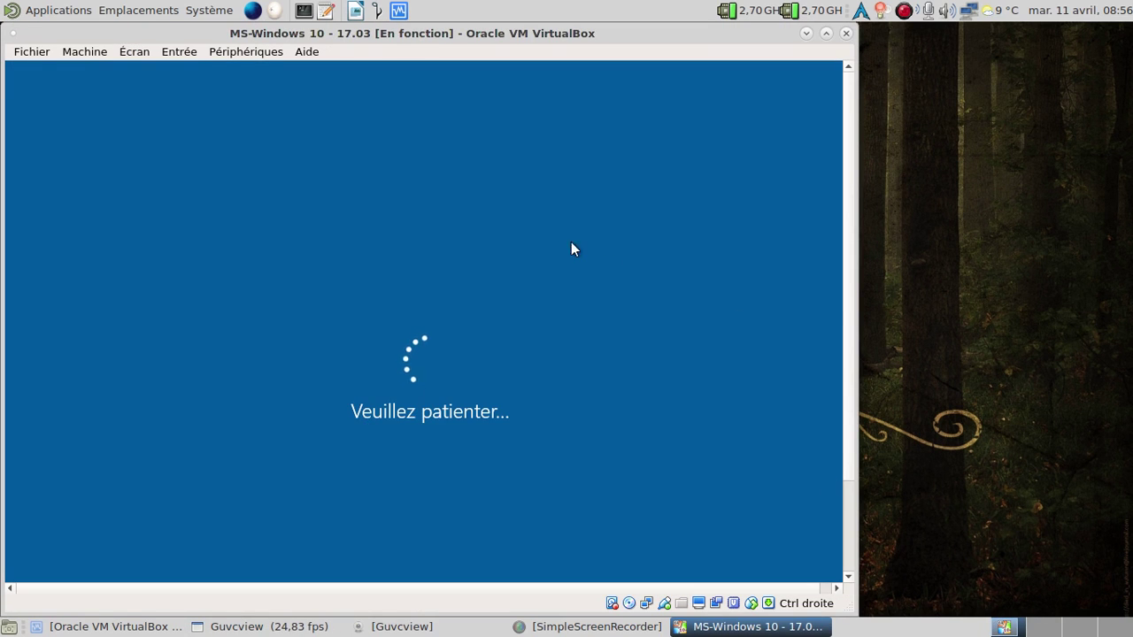
- Move the VirtualBox window right beside the webcam view while setup finishes
drag(402, 35, 623, 36)
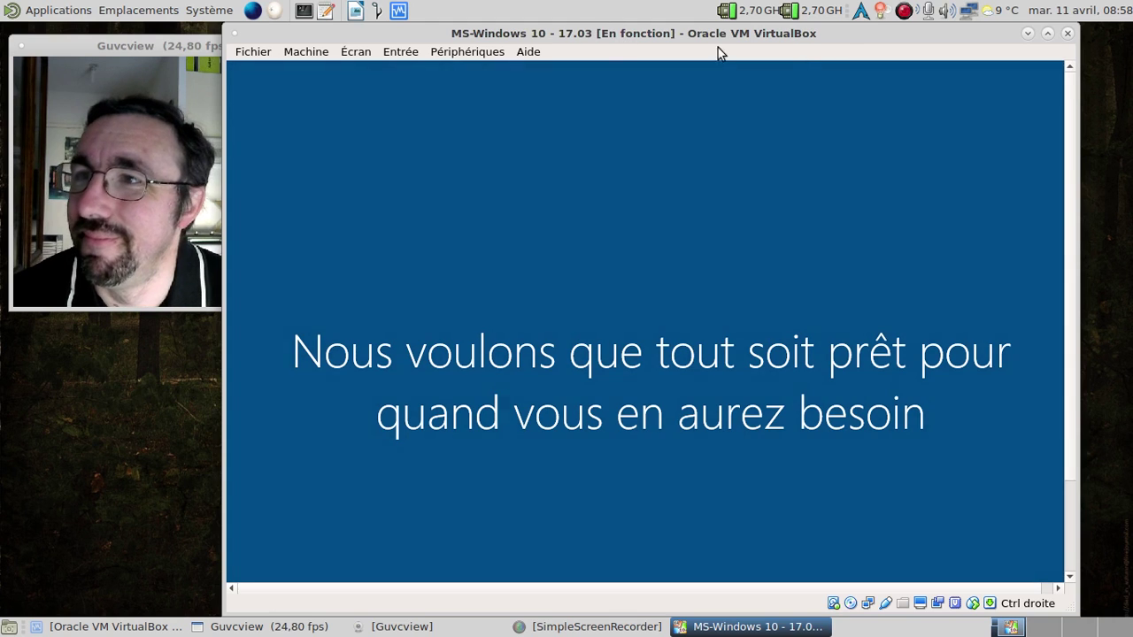
- Save the SimpleScreenRecorder recording and switch the VM to full screen on the Windows 10 desktop
click(905, 11)
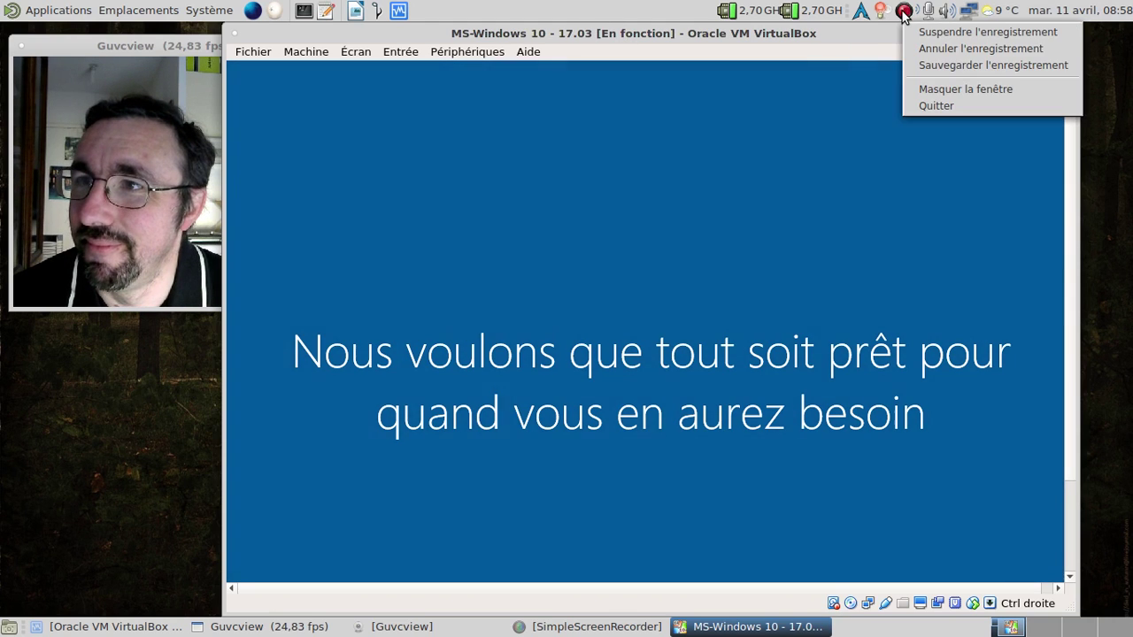
click(943, 67)
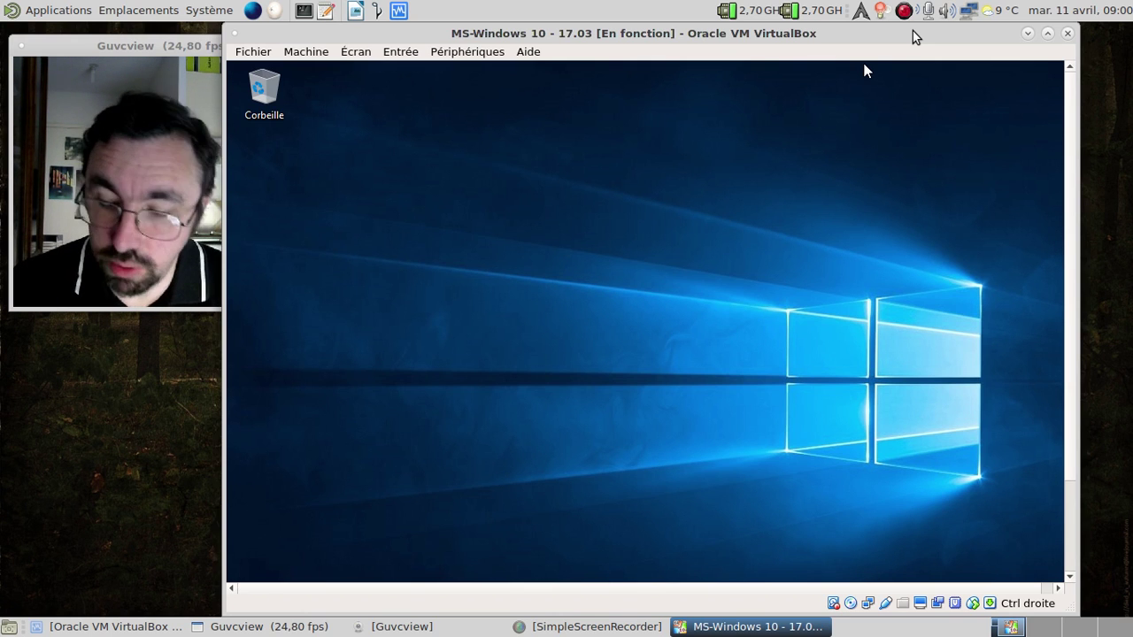
key(ctrl+f)
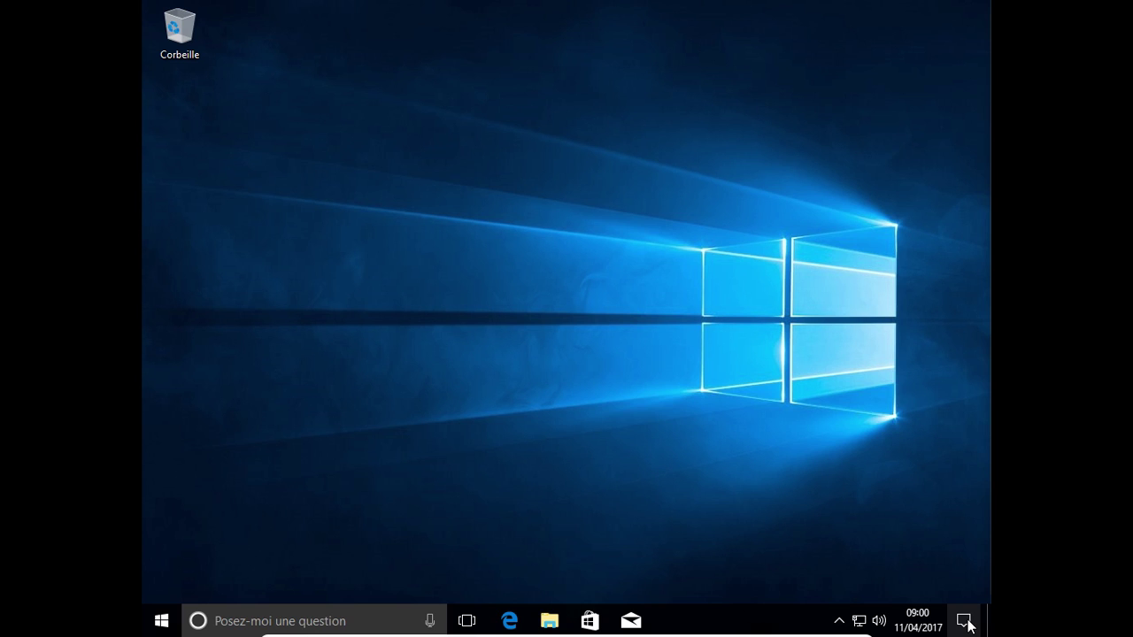
- Dismiss the display-driver notification in the Windows Action Center, leaving 'Aucune nouvelle notification'
click(970, 625)
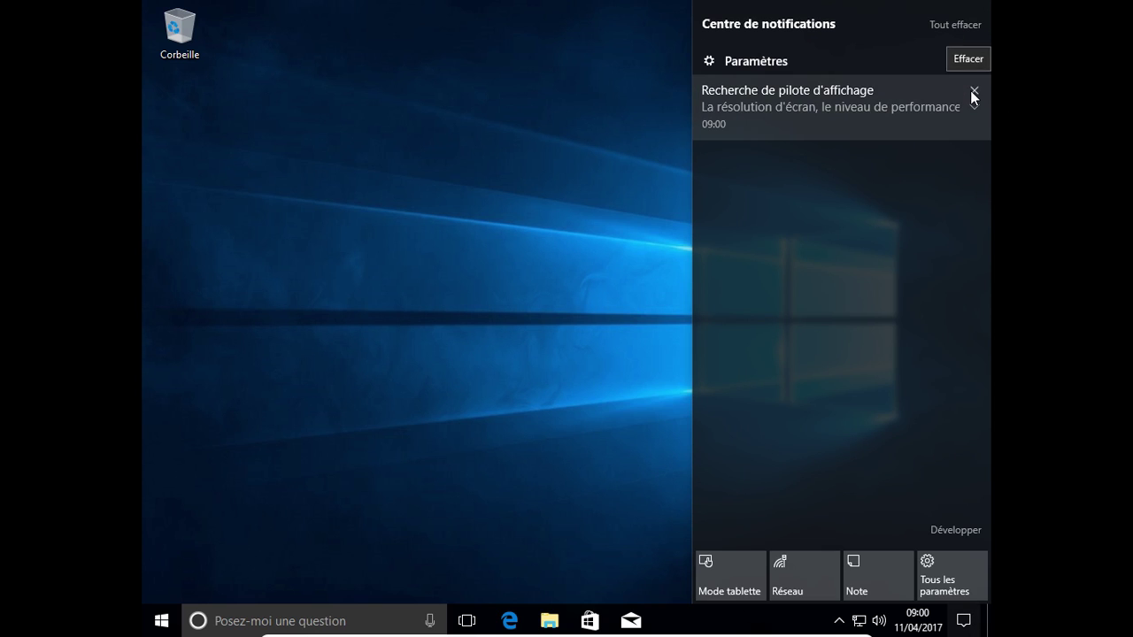
click(973, 92)
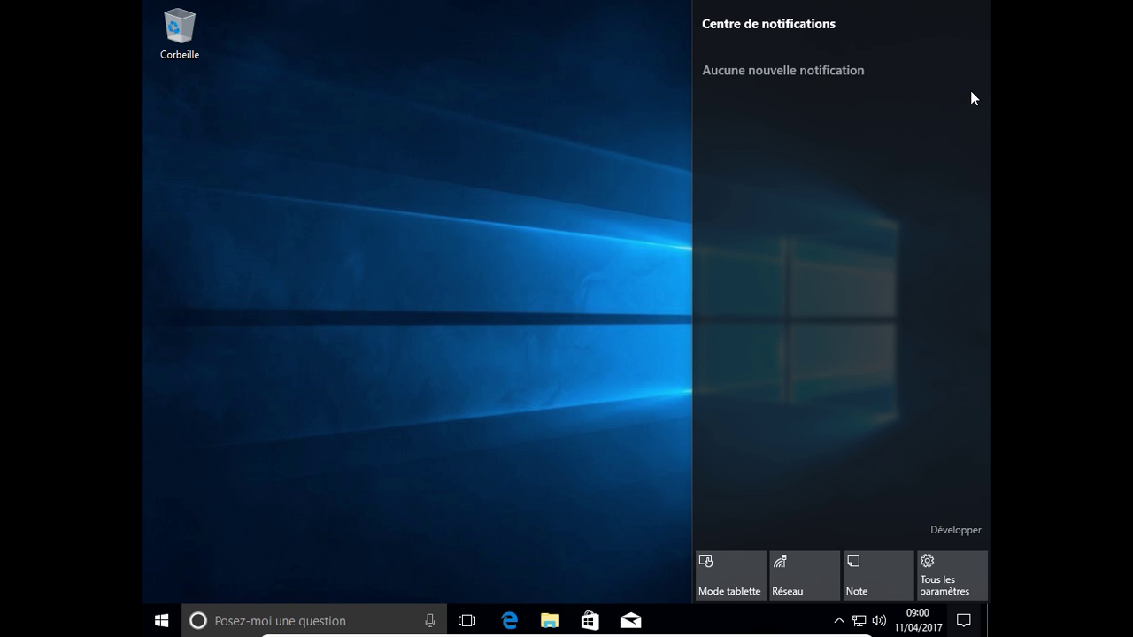
click(962, 616)
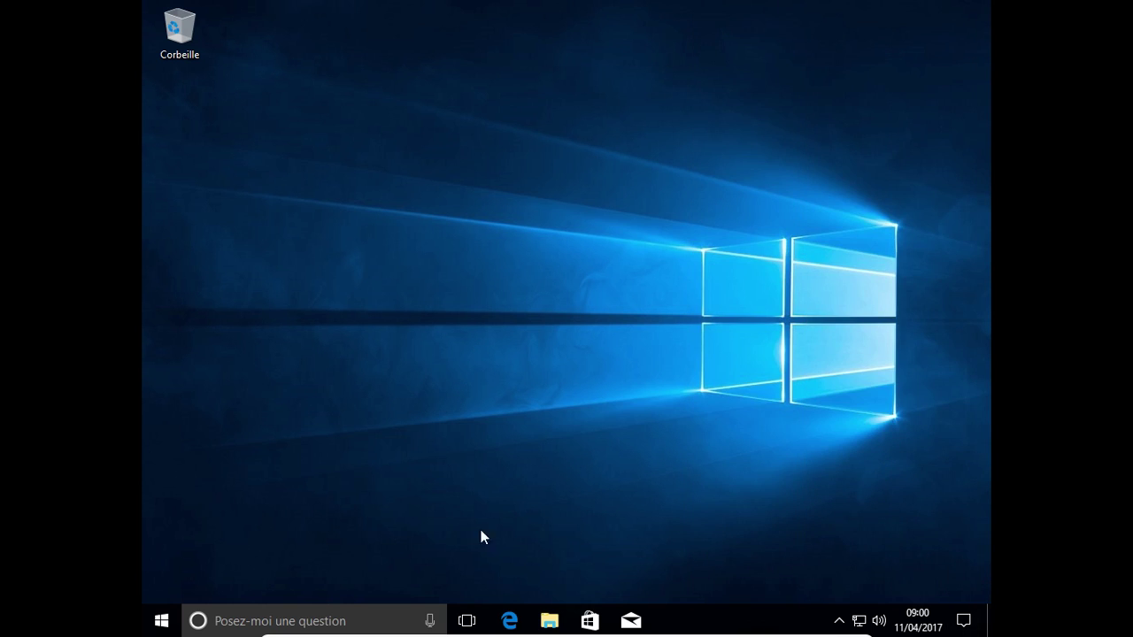
- Open Windows Settings from the Start menu and go to Système › Affichage, showing 1024 × 768
click(173, 621)
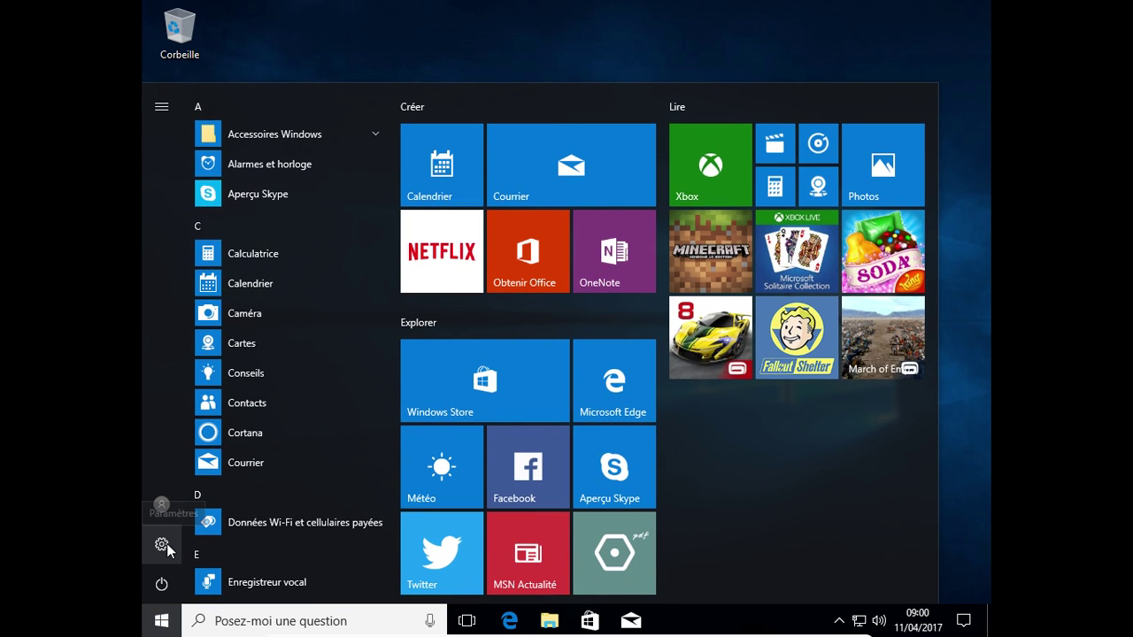
click(162, 545)
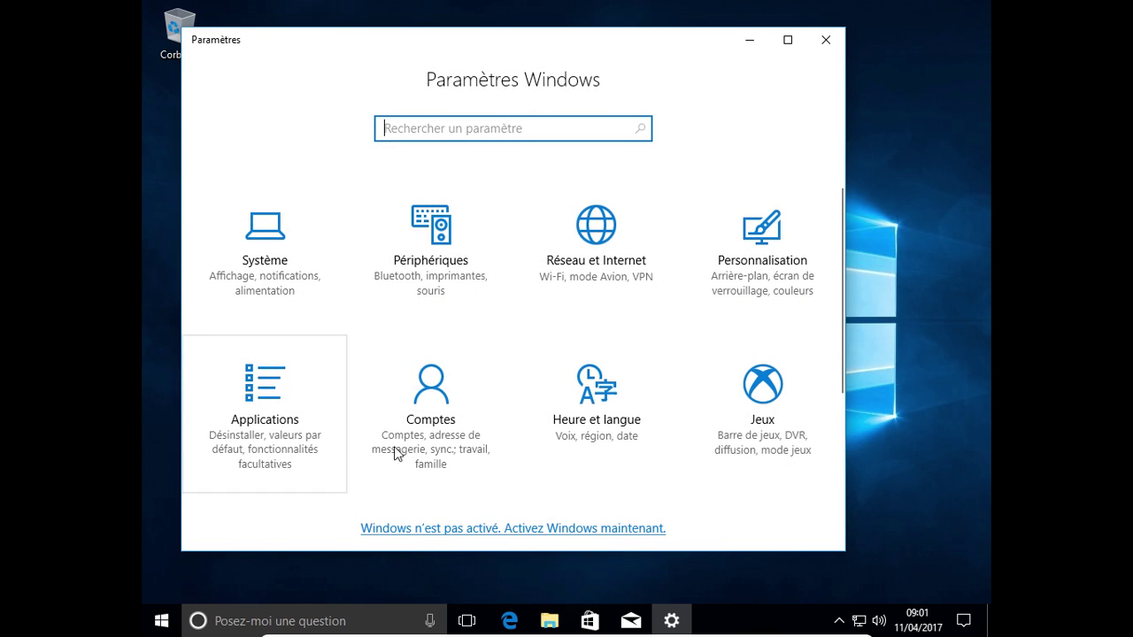
click(290, 279)
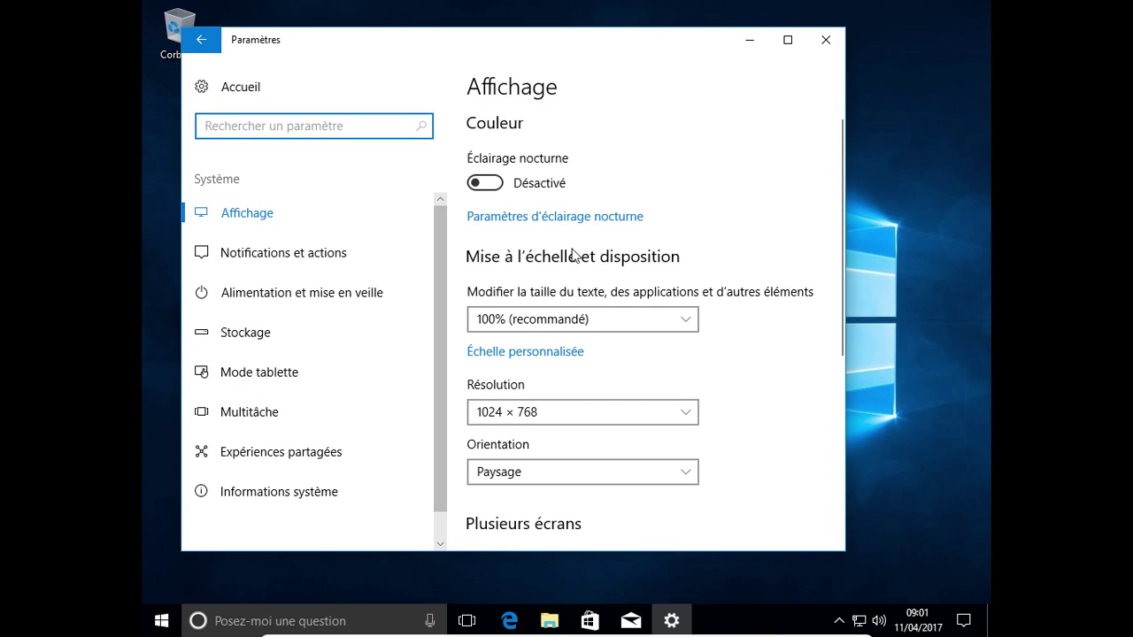
- View Informations système to confirm Windows 10 Famille version 1703 with 2,00 Go RAM
click(310, 500)
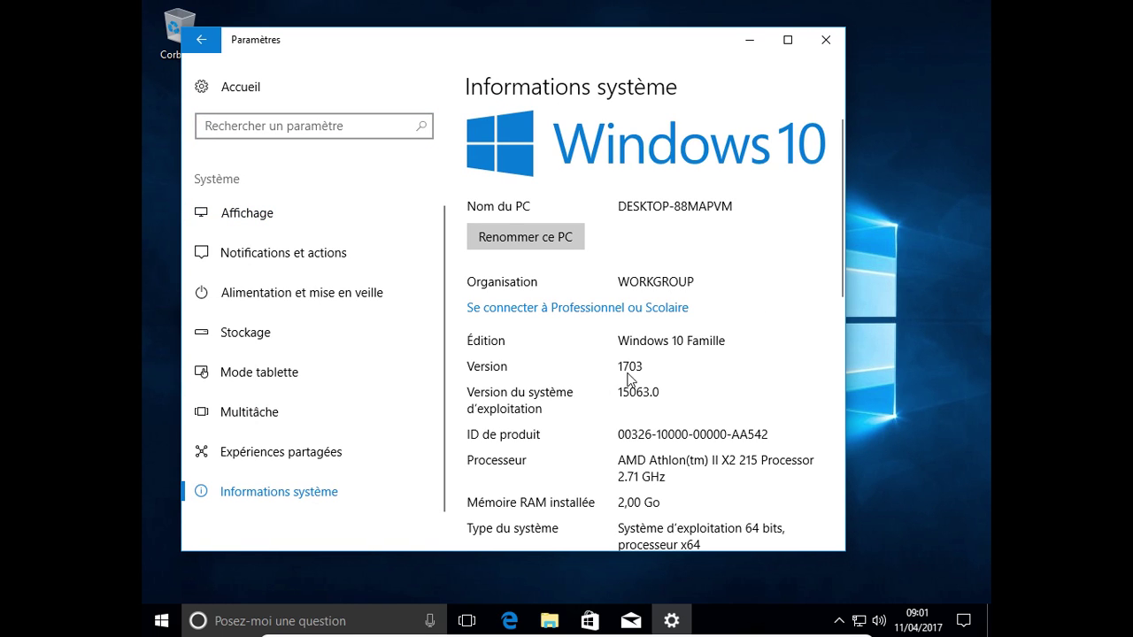
scroll(717, 362, down, 5)
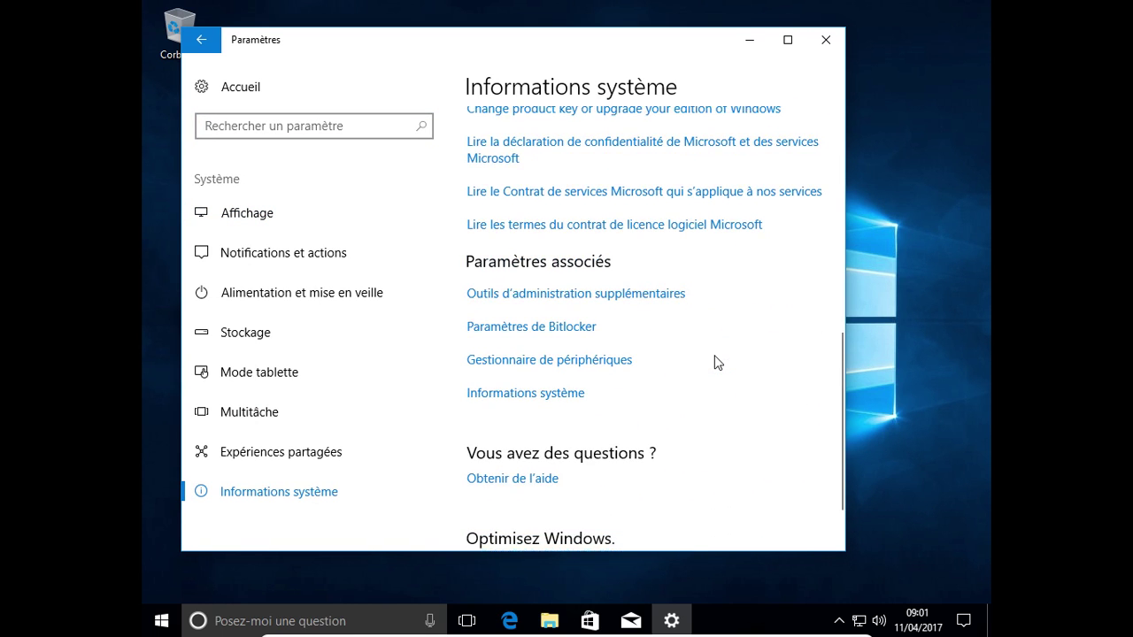
scroll(717, 362, up, 2)
scroll(717, 362, down, 3)
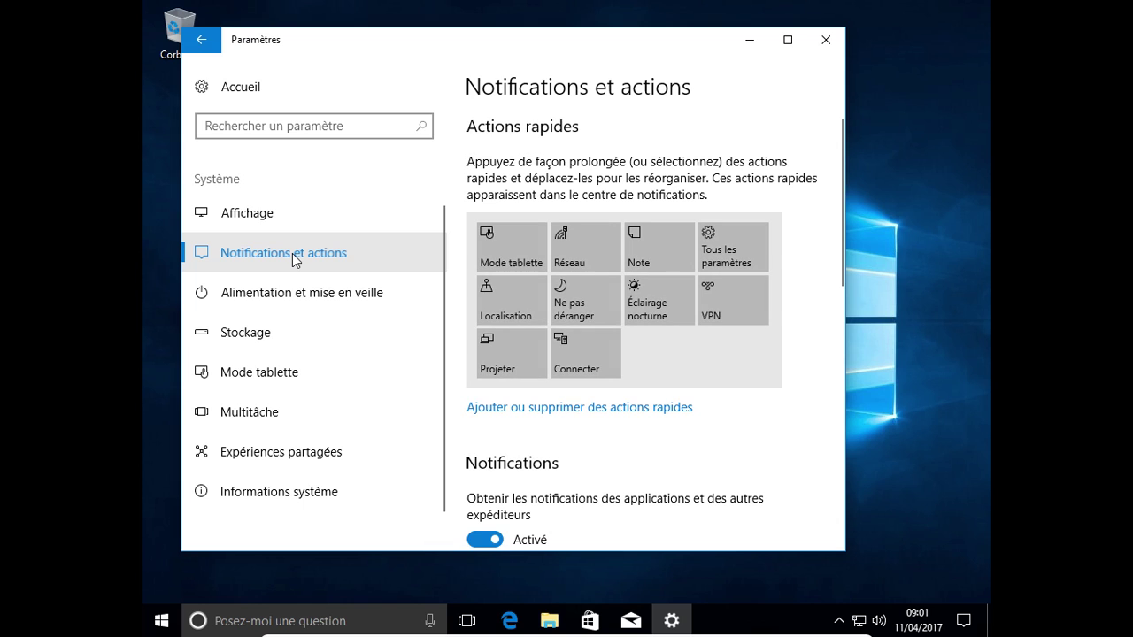
- Scroll through the Notifications et actions page to review its quick actions and notification toggles
scroll(717, 400, down, 3)
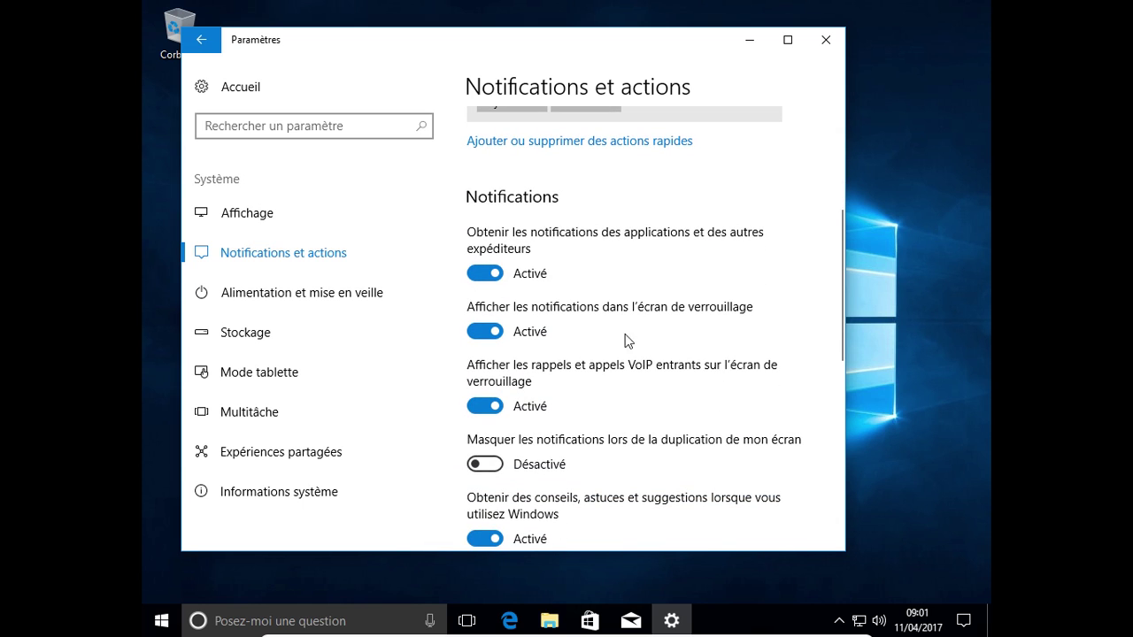
scroll(644, 420, down, 1)
scroll(643, 422, down, 1)
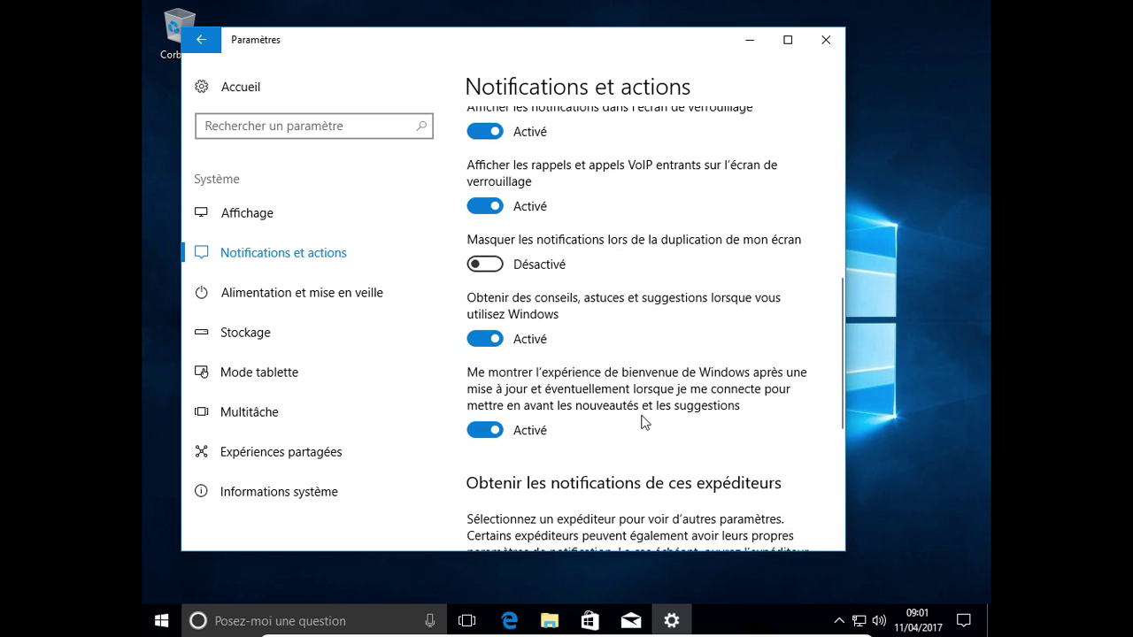
scroll(644, 422, up, 4)
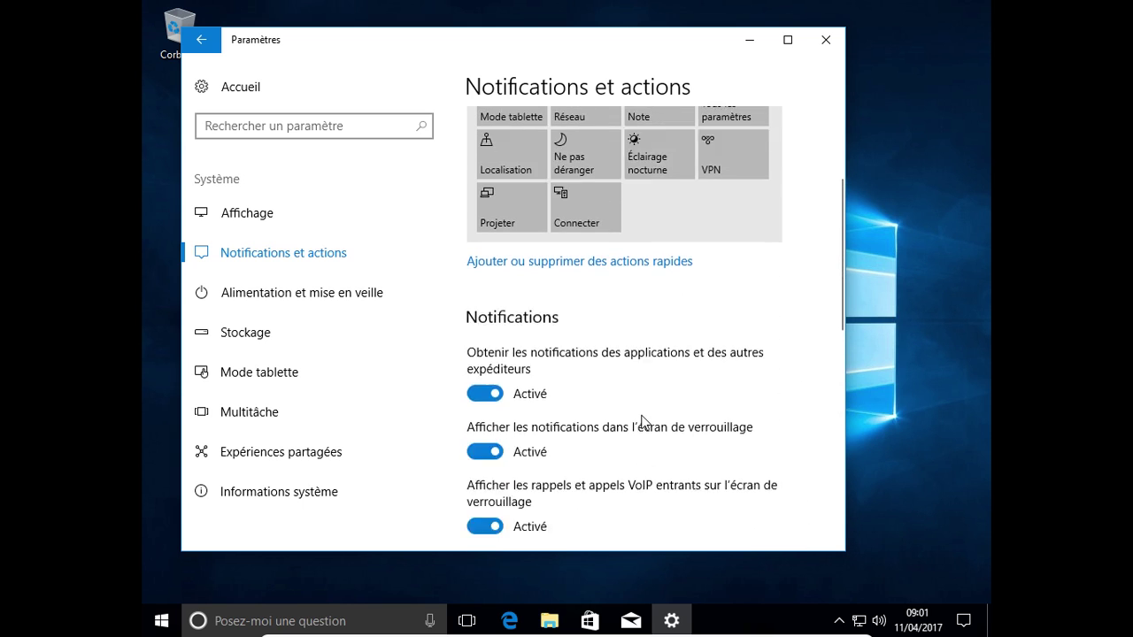
scroll(644, 422, up, 2)
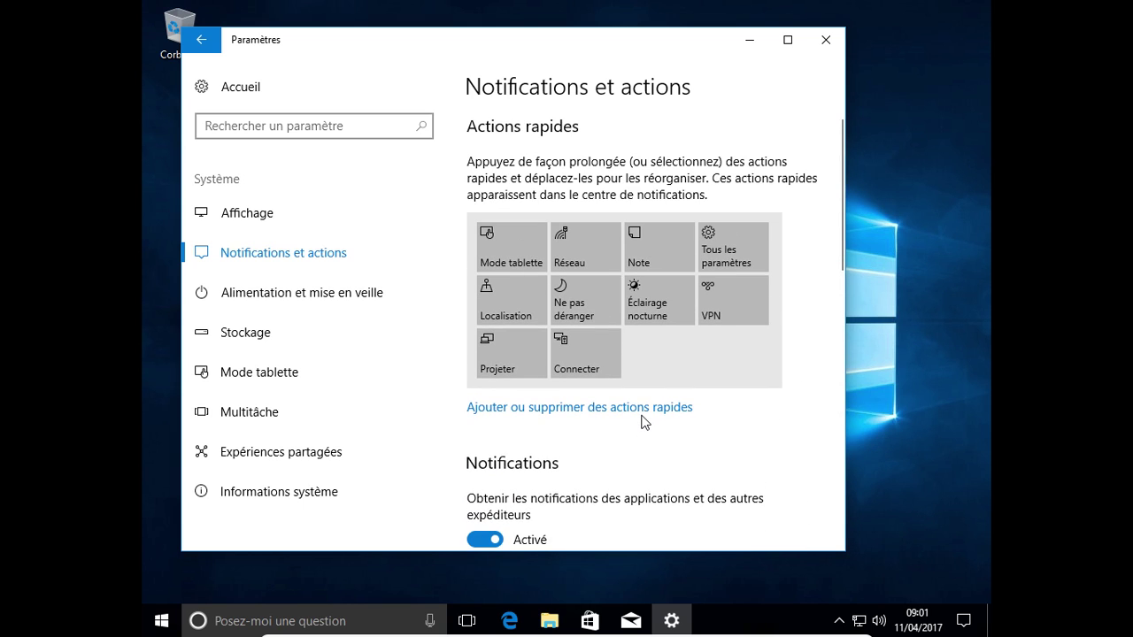
- Search Windows Settings for 'confidentialité'
click(224, 129)
text(conf)
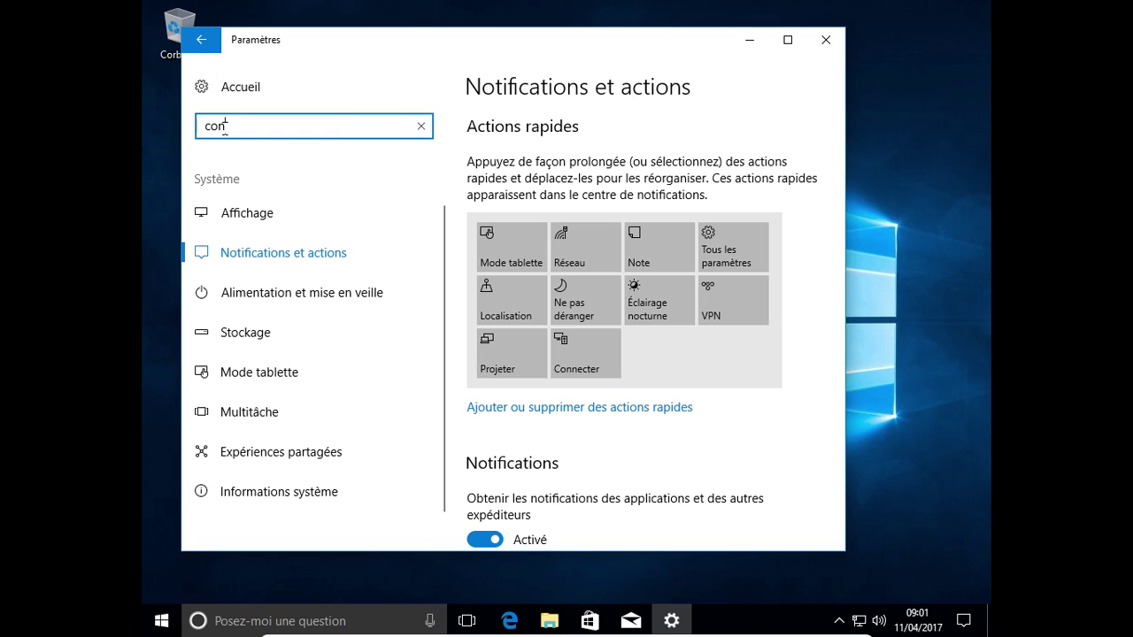
text(i)
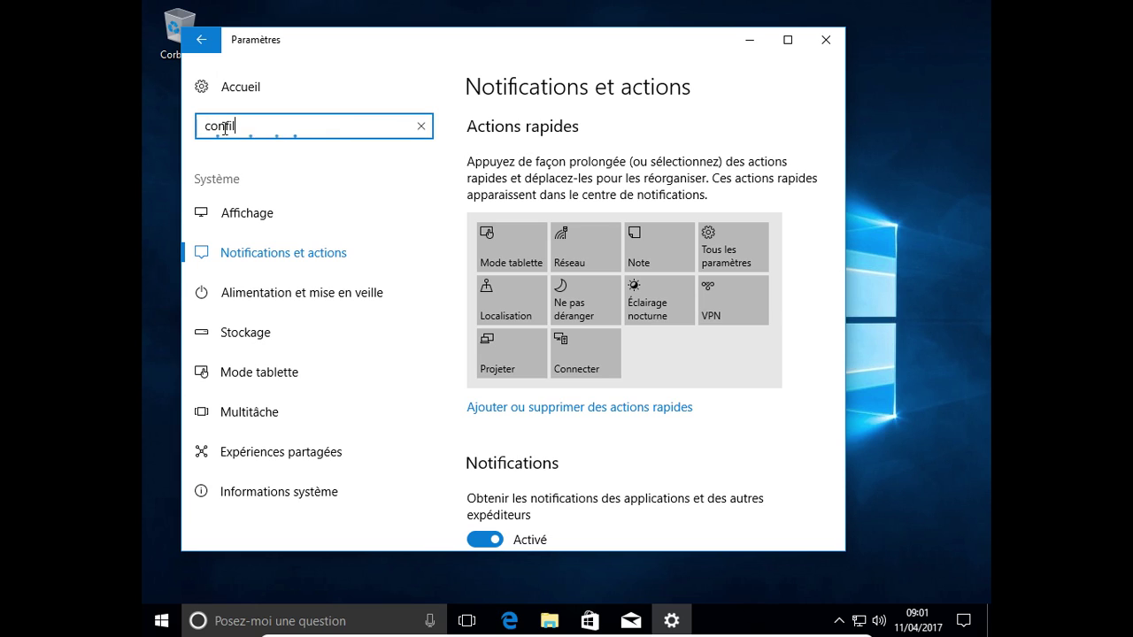
text(dentialité)
key(Return)
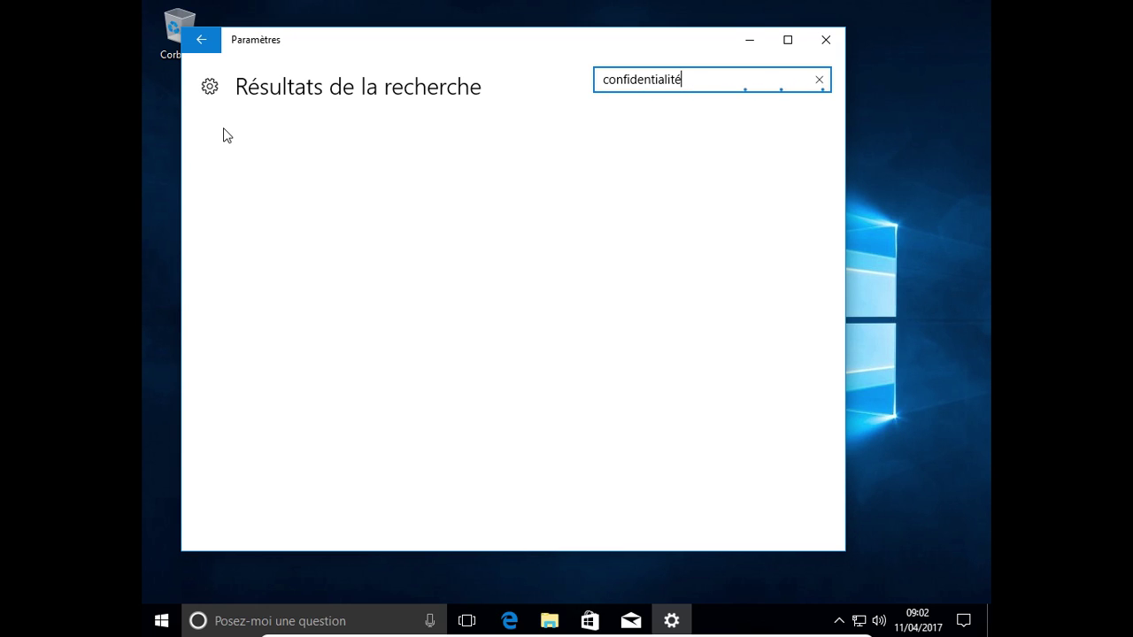
- Clear the search text and return to the Paramètres Windows home page
key(BackSpace)
key(BackSpace)
key(BackSpace)
key(BackSpace)
key(BackSpace)
key(BackSpace)
key(BackSpace)
key(BackSpace)
key(BackSpace)
click(818, 80)
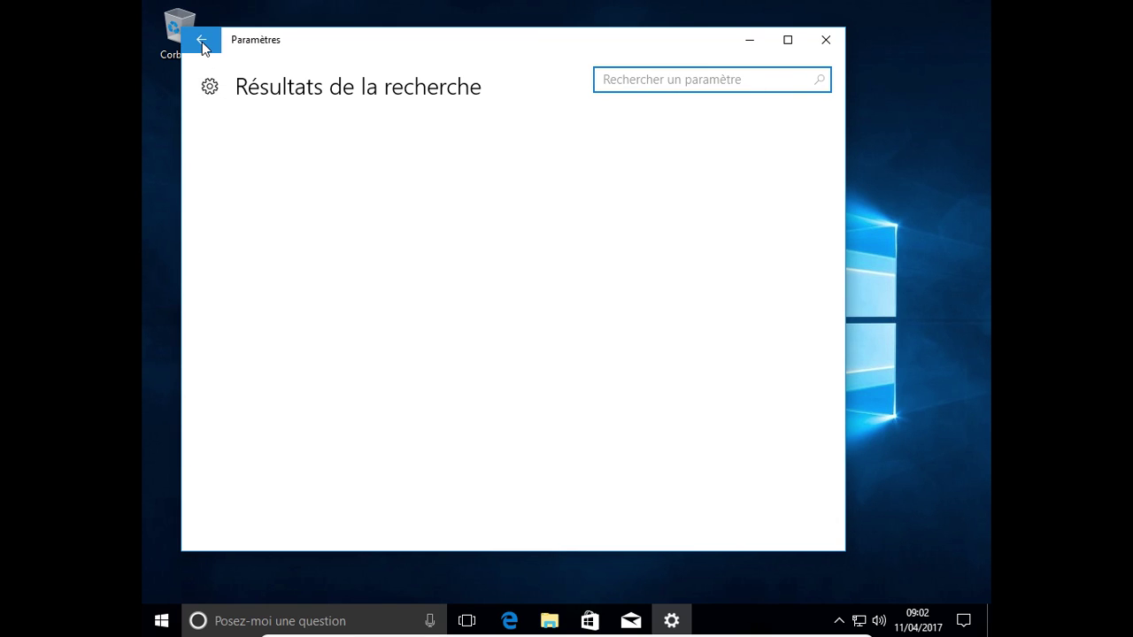
click(201, 42)
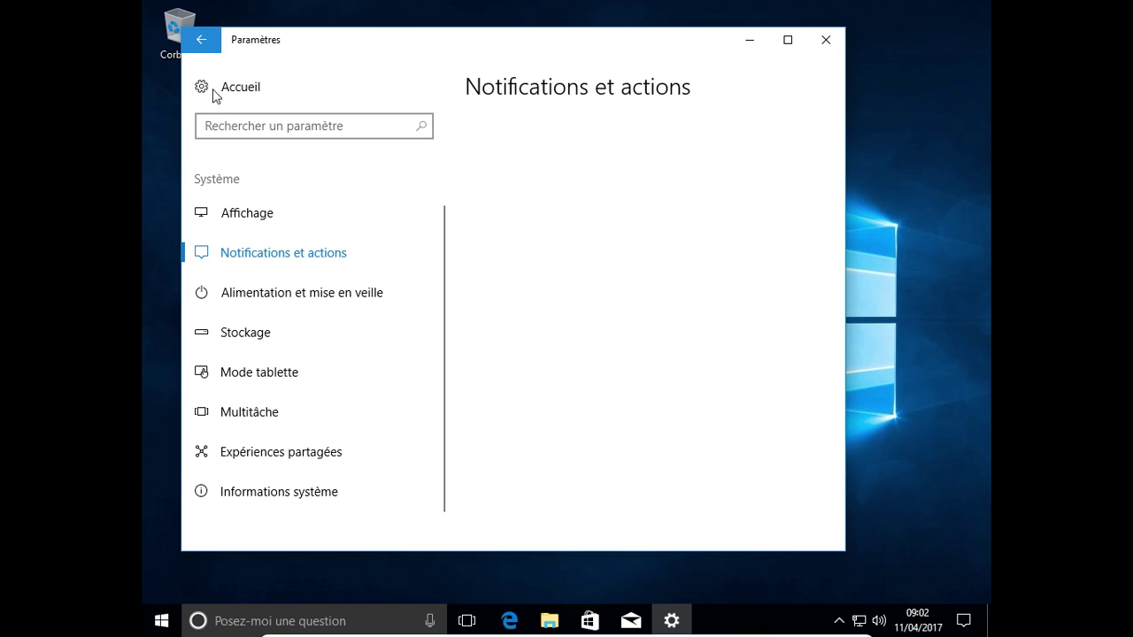
click(204, 40)
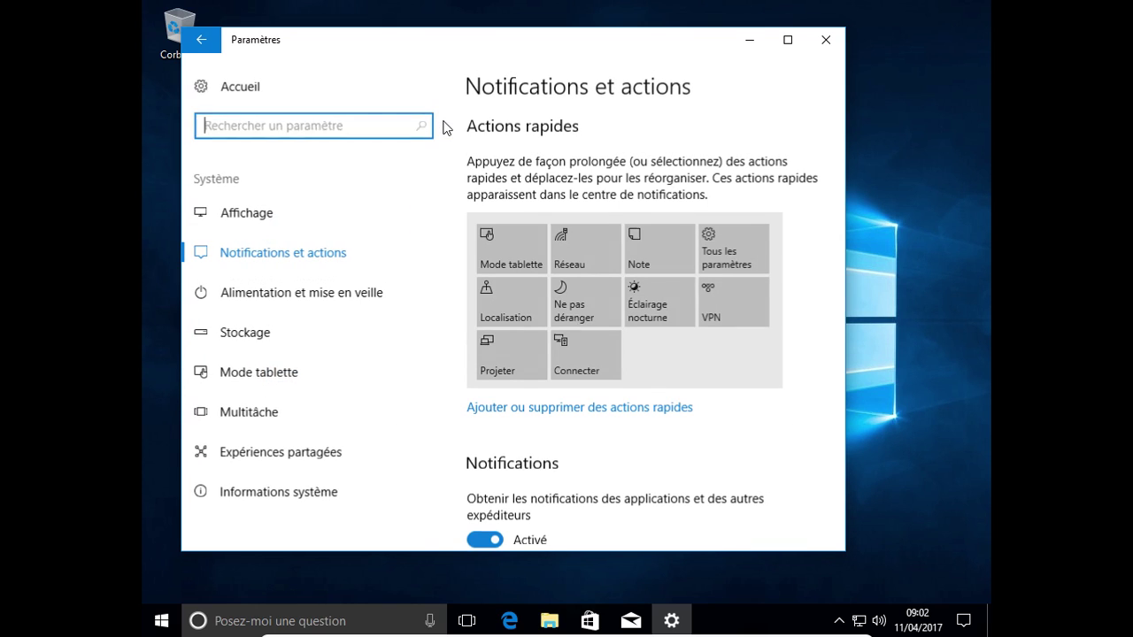
text(conf)
key(BackSpace)
key(BackSpace)
key(BackSpace)
key(BackSpace)
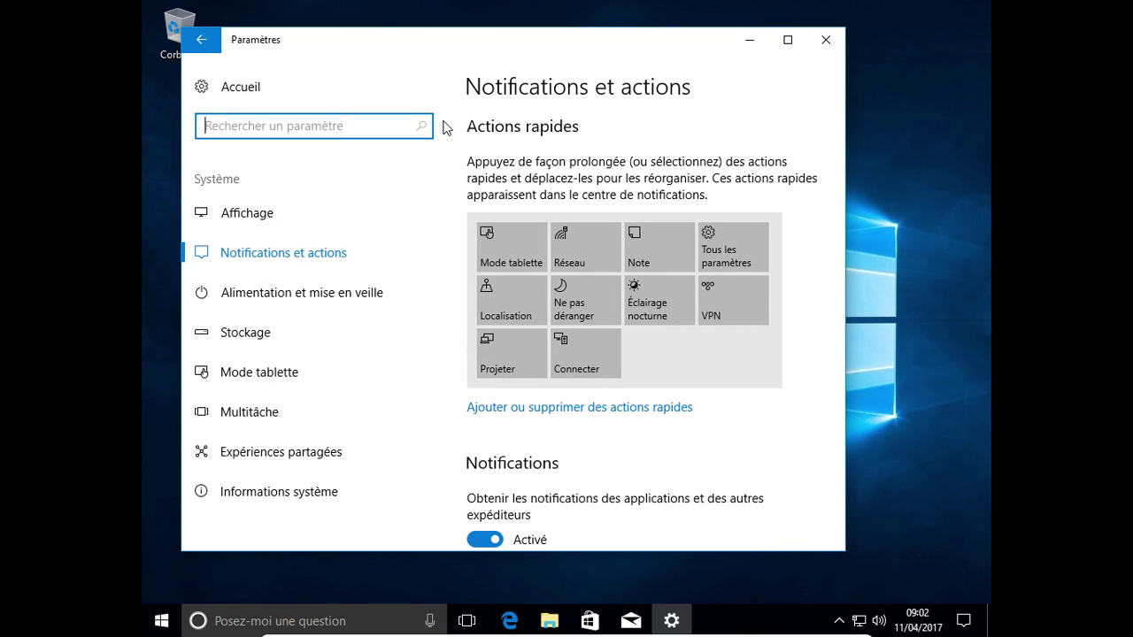
click(201, 45)
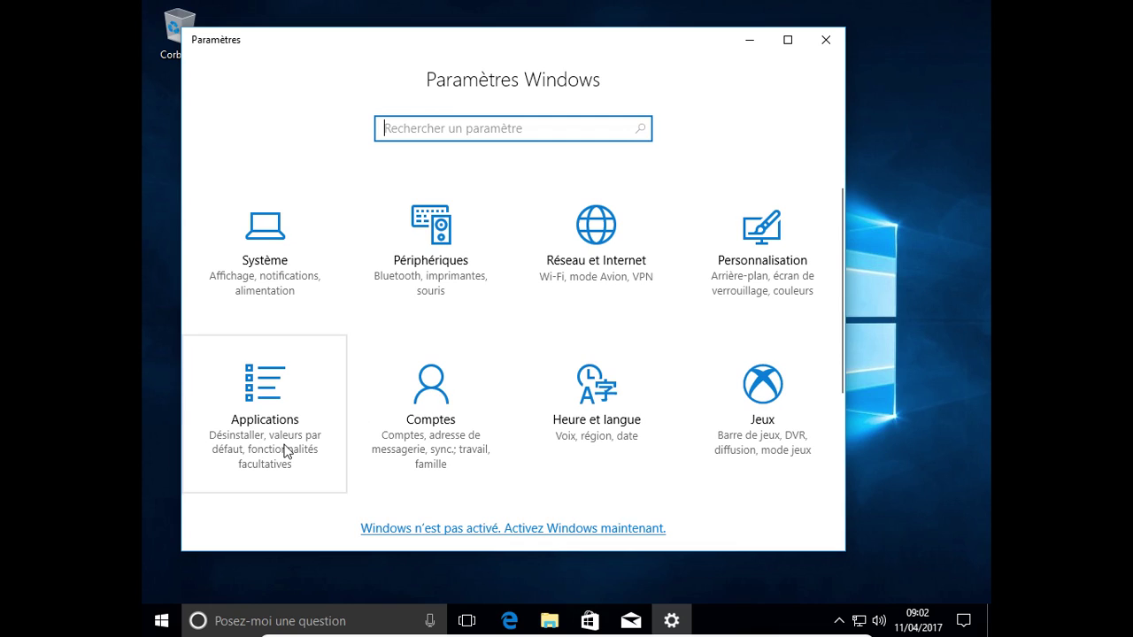
click(250, 277)
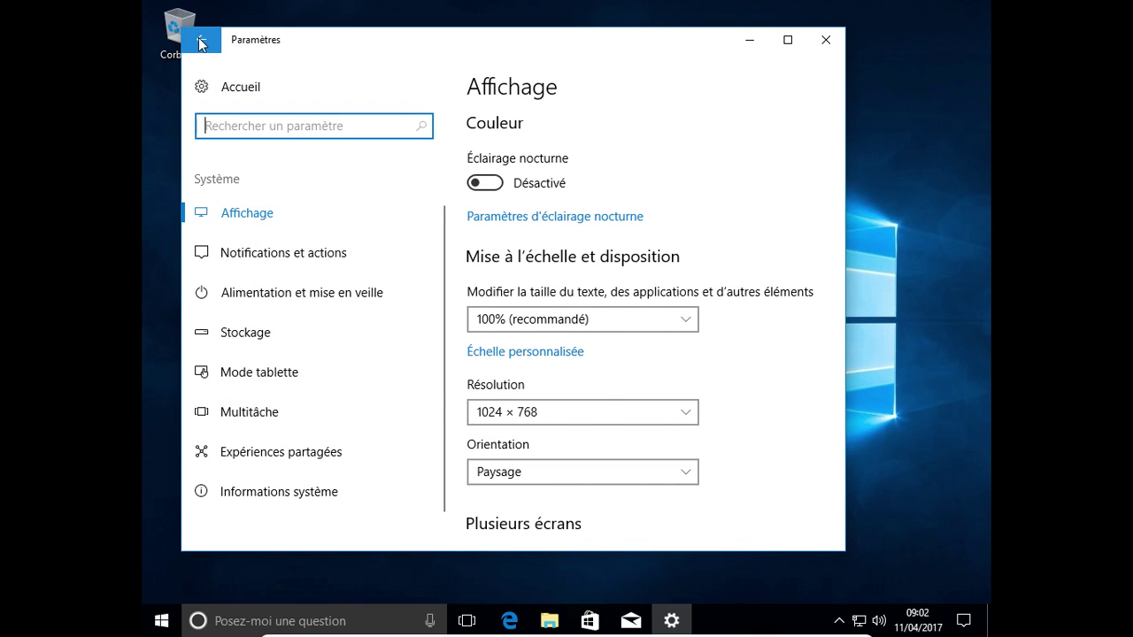
click(201, 42)
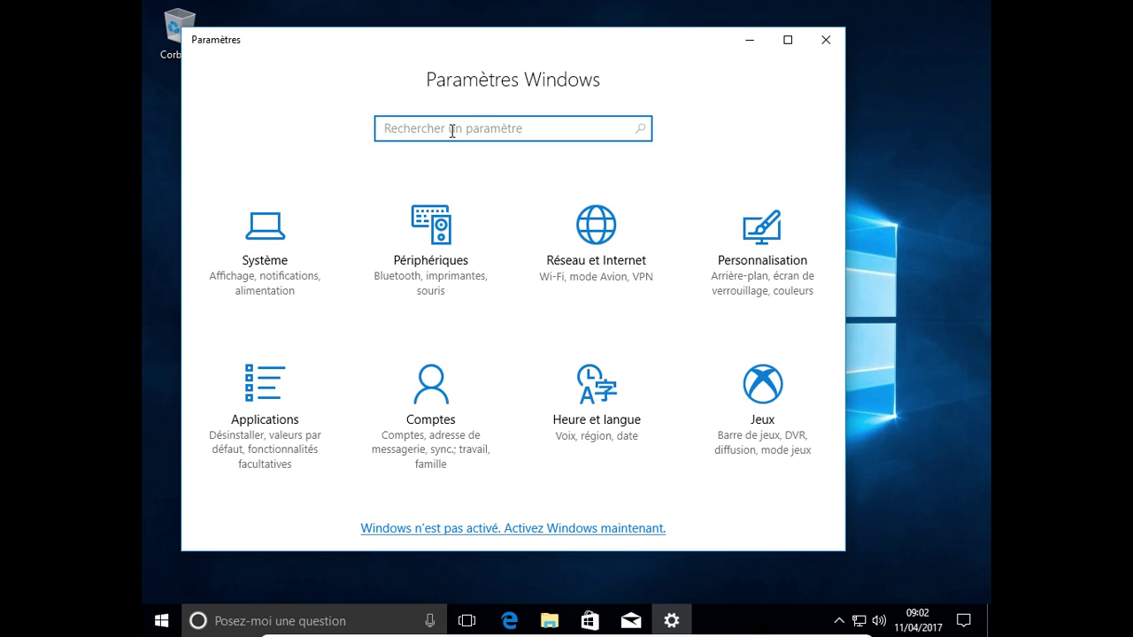
text(config)
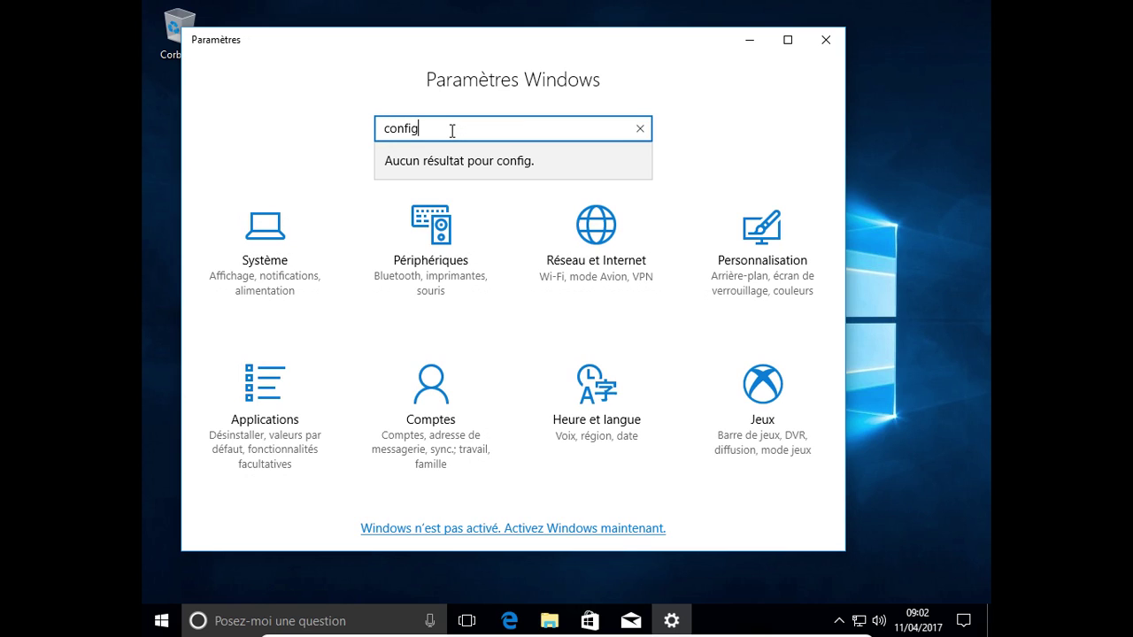
key(BackSpace)
text(f)
key(BackSpace)
text(d)
key(BackSpace)
key(BackSpace)
text(id)
key(BackSpace)
key(BackSpace)
text(identialité)
key(Return)
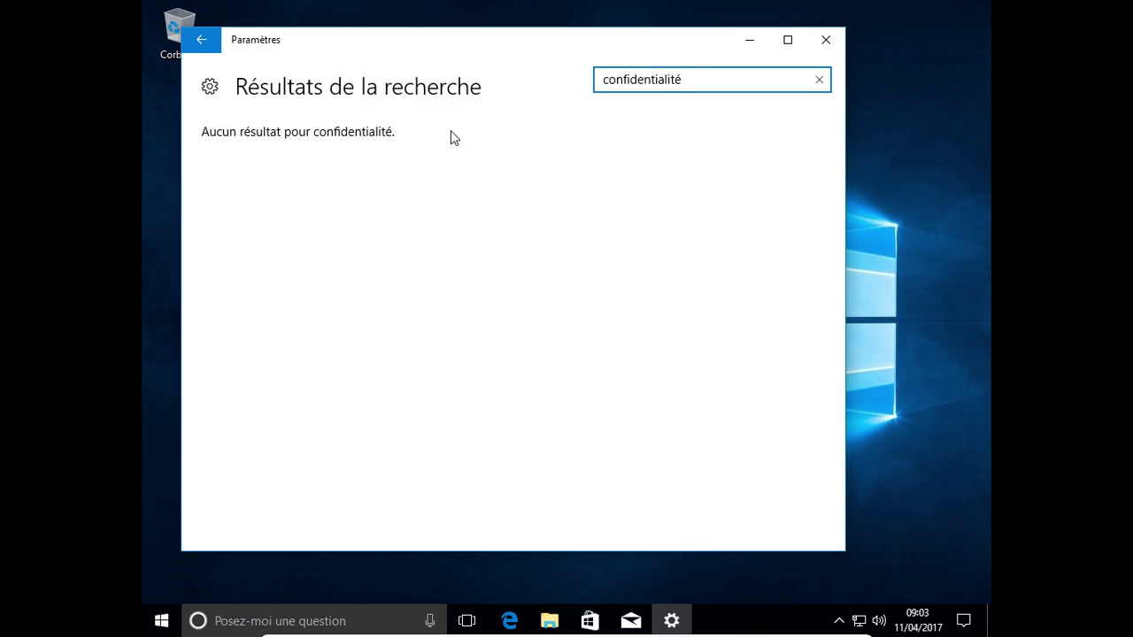
key(BackSpace)
key(BackSpace)
key(BackSpace)
key(BackSpace)
key(BackSpace)
key(BackSpace)
key(BackSpace)
key(BackSpace)
key(BackSpace)
key(BackSpace)
key(BackSpace)
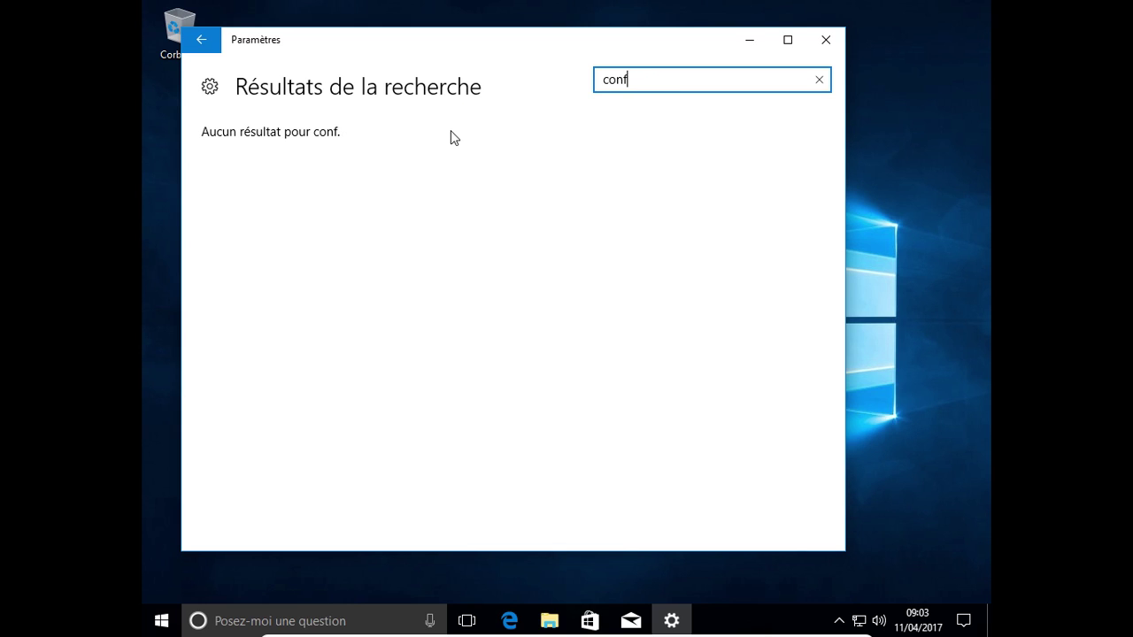
key(BackSpace)
key(BackSpace)
key(BackSpace)
key(BackSpace)
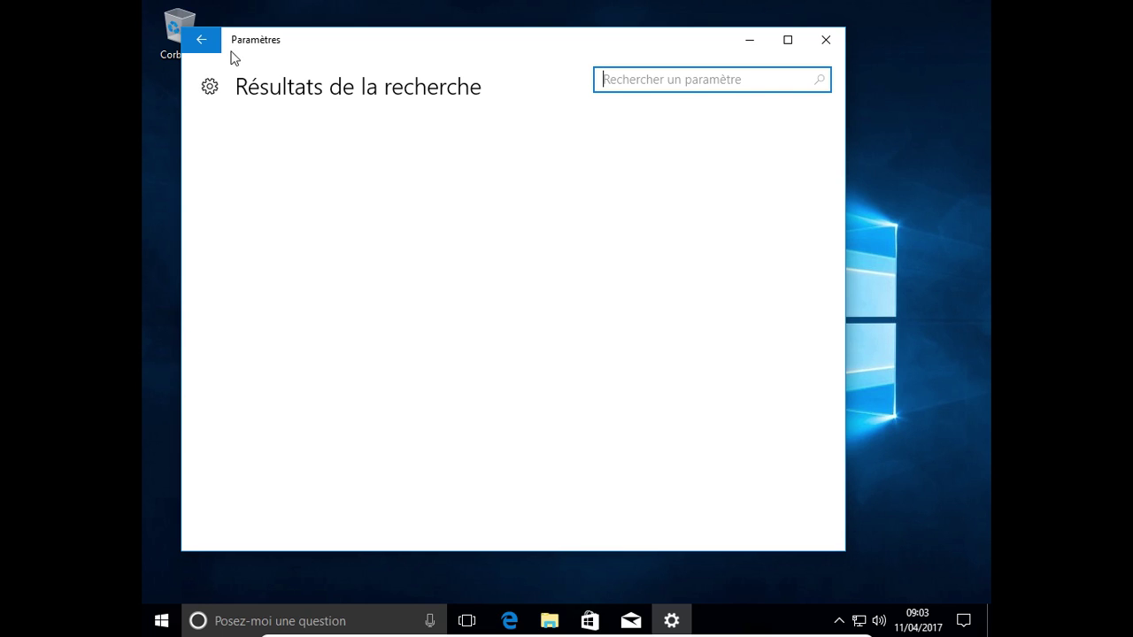
click(202, 40)
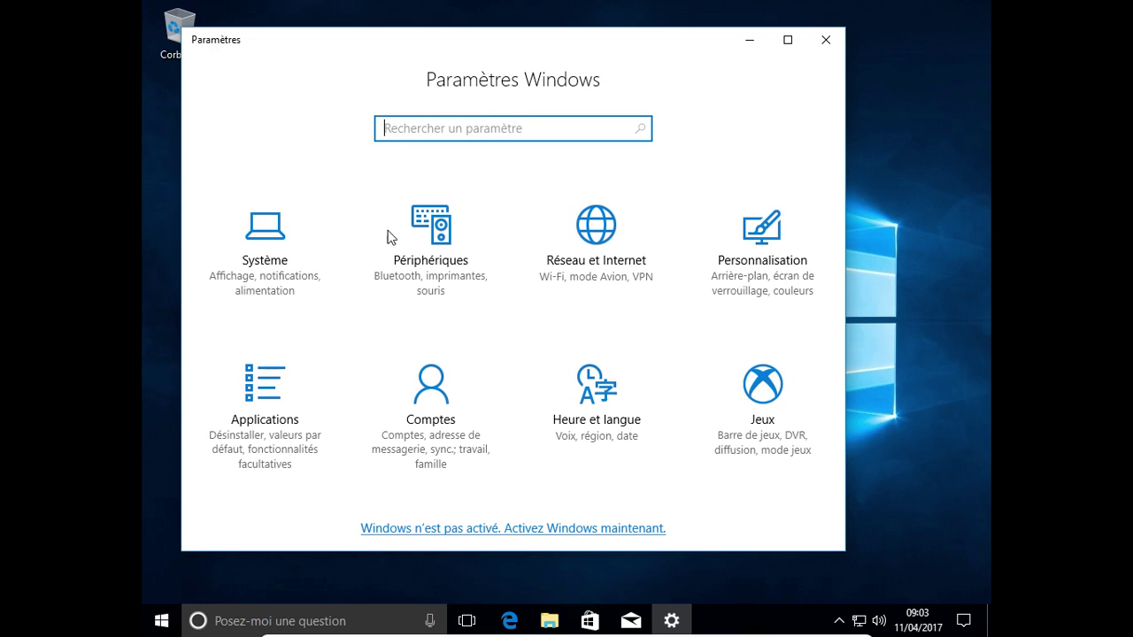
click(295, 289)
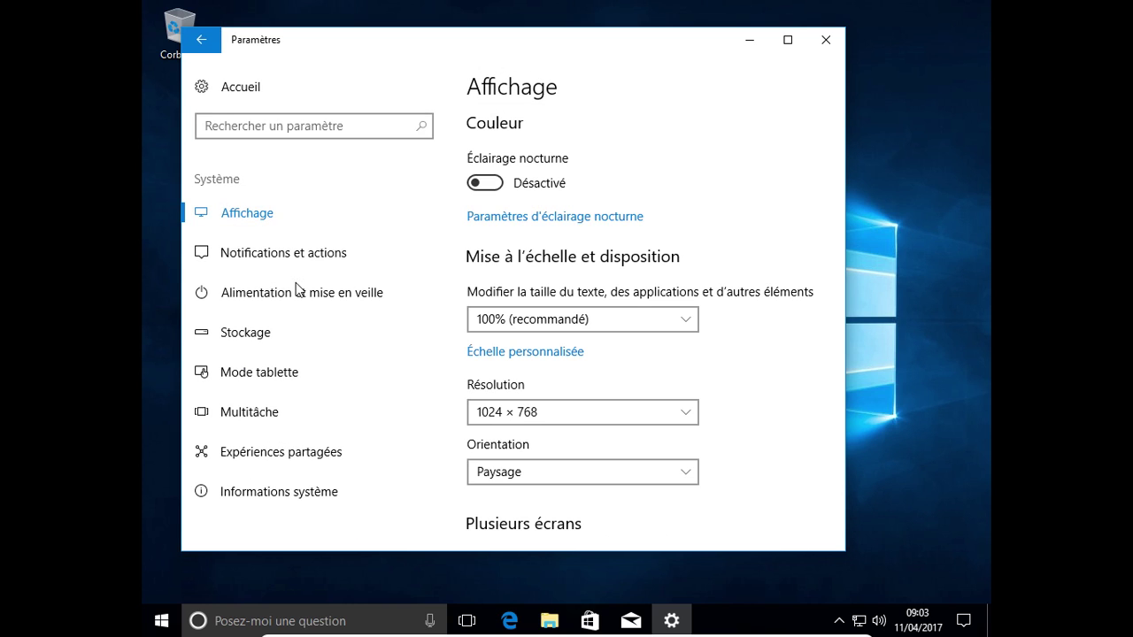
click(290, 257)
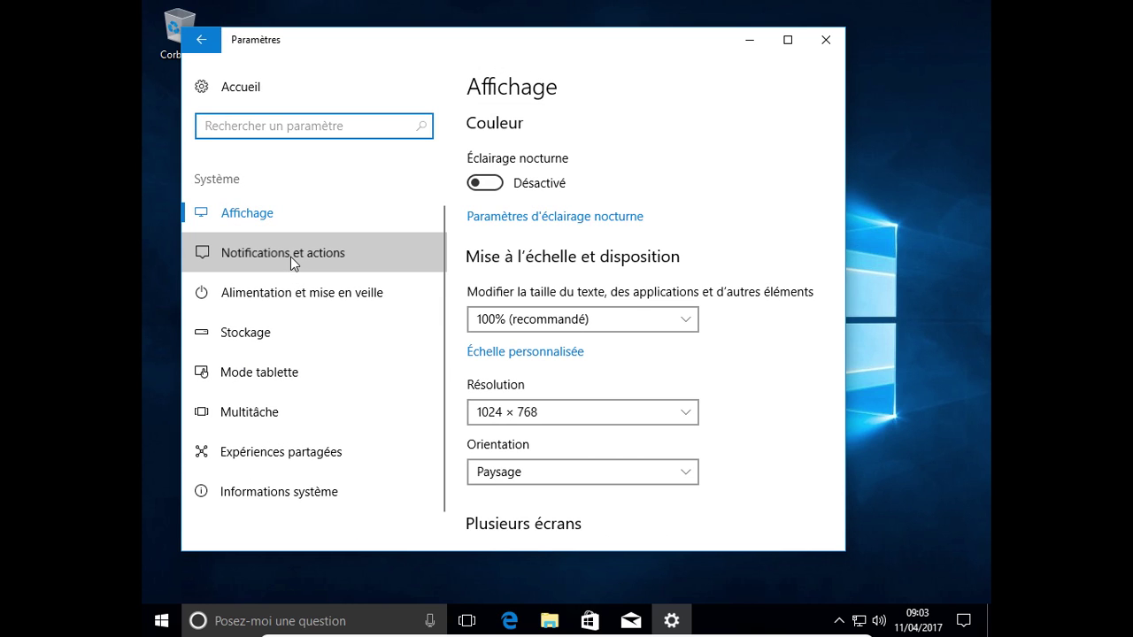
scroll(818, 332, down, 3)
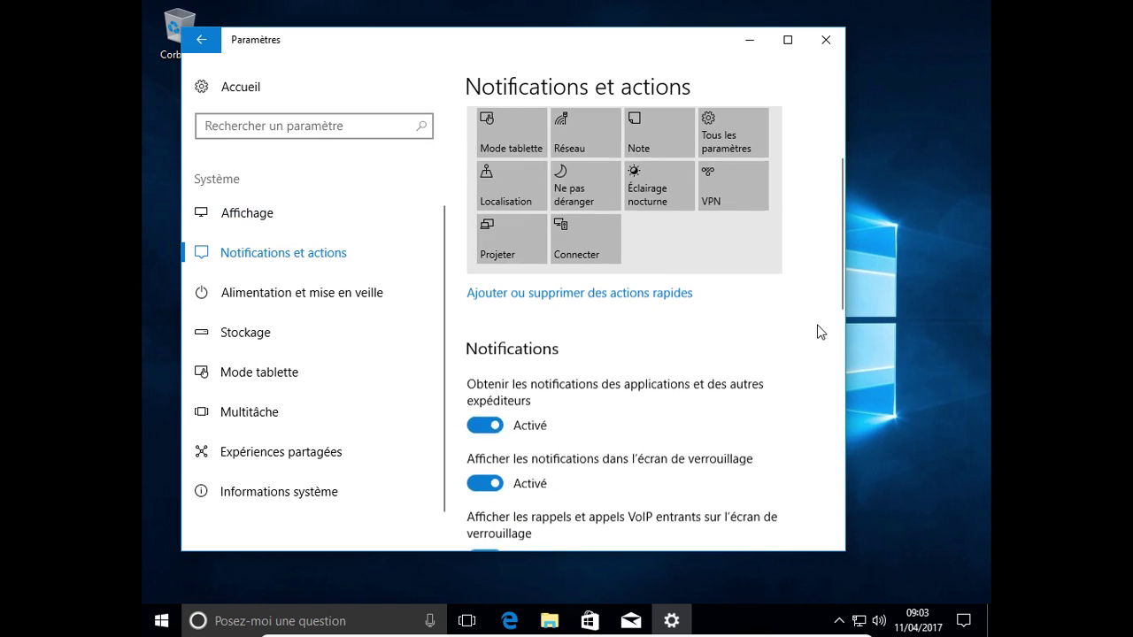
scroll(819, 327, down, 2)
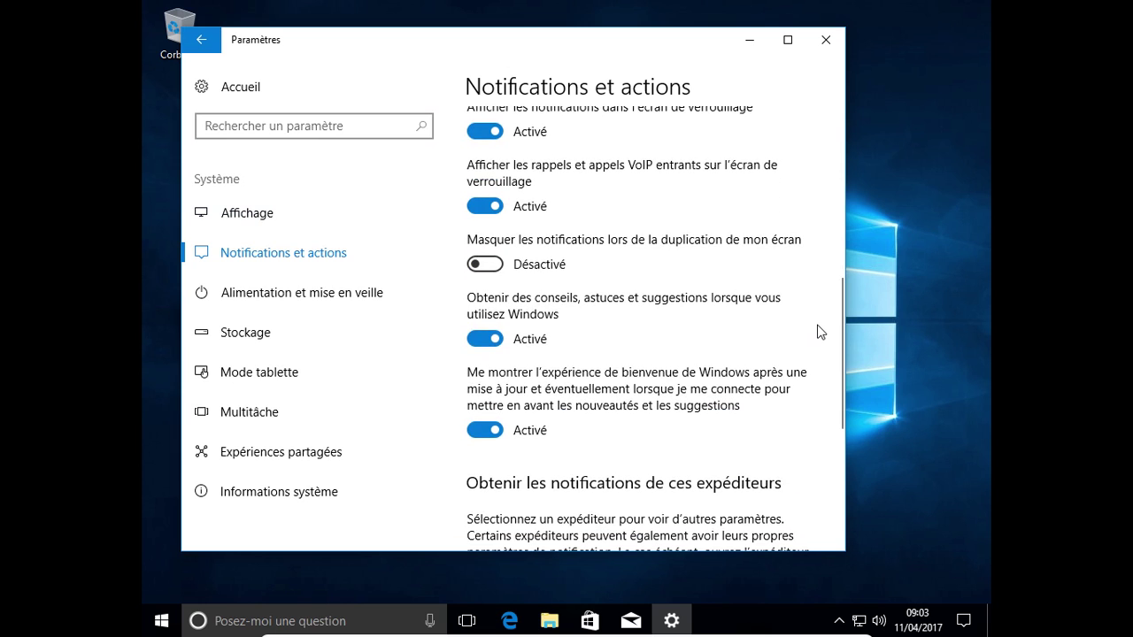
scroll(819, 327, down, 3)
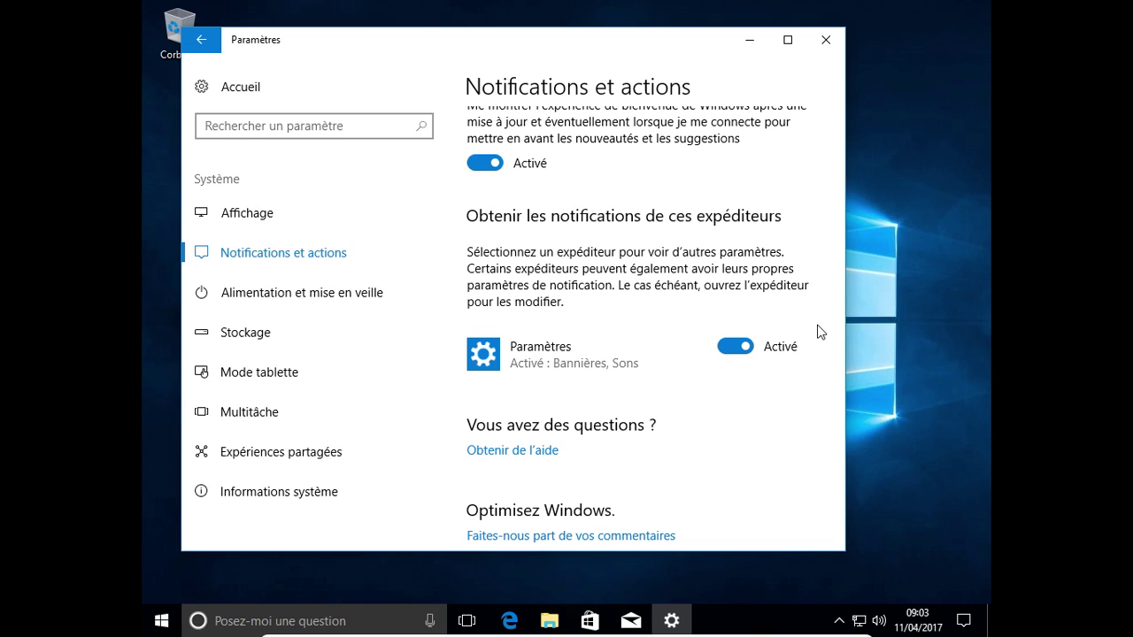
scroll(819, 330, up, 3)
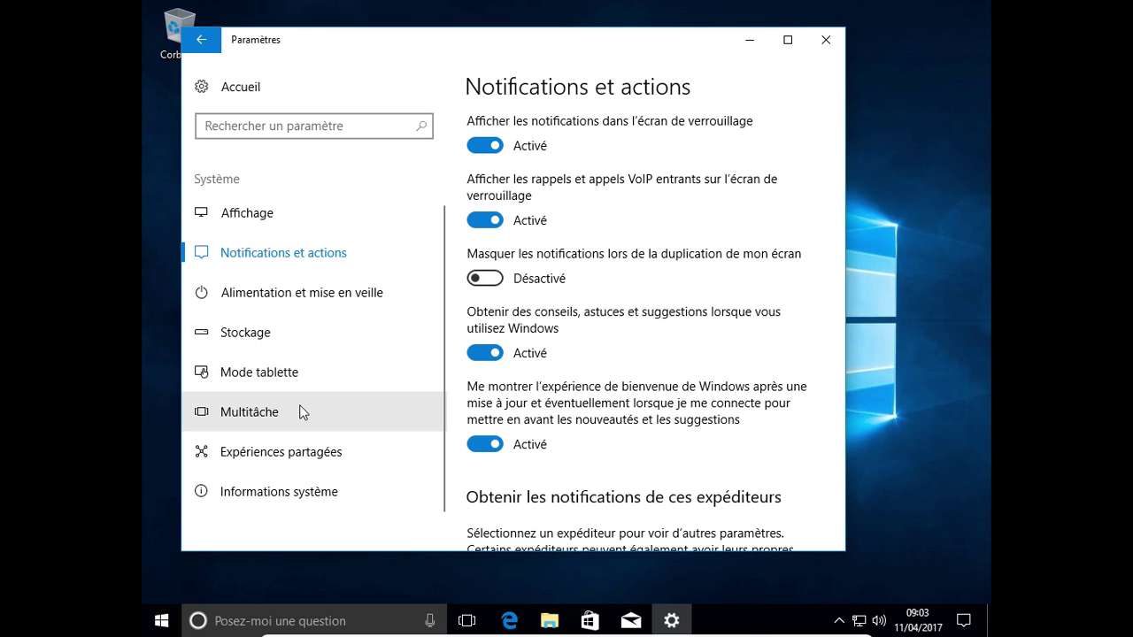
click(280, 213)
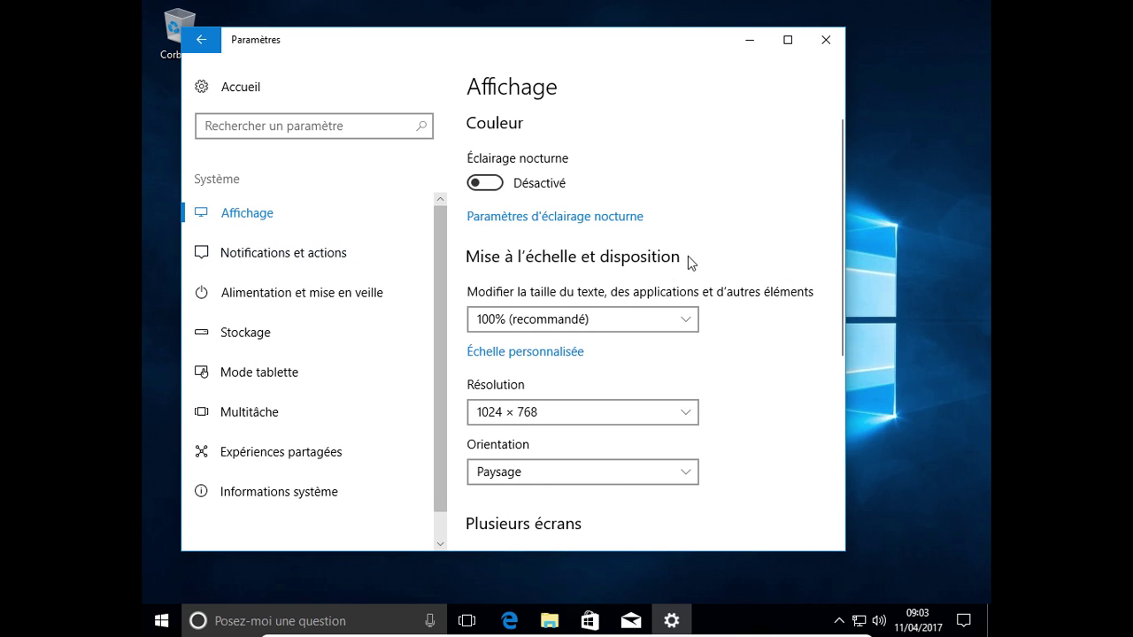
scroll(687, 256, down, 3)
scroll(688, 256, up, 2)
scroll(688, 256, up, 1)
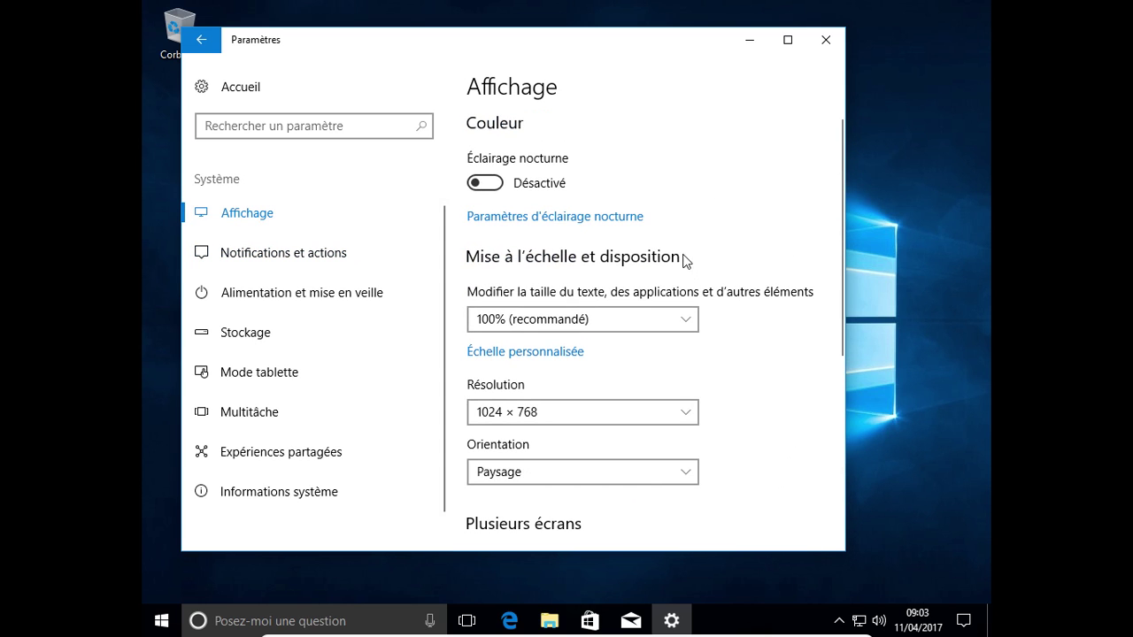
click(489, 186)
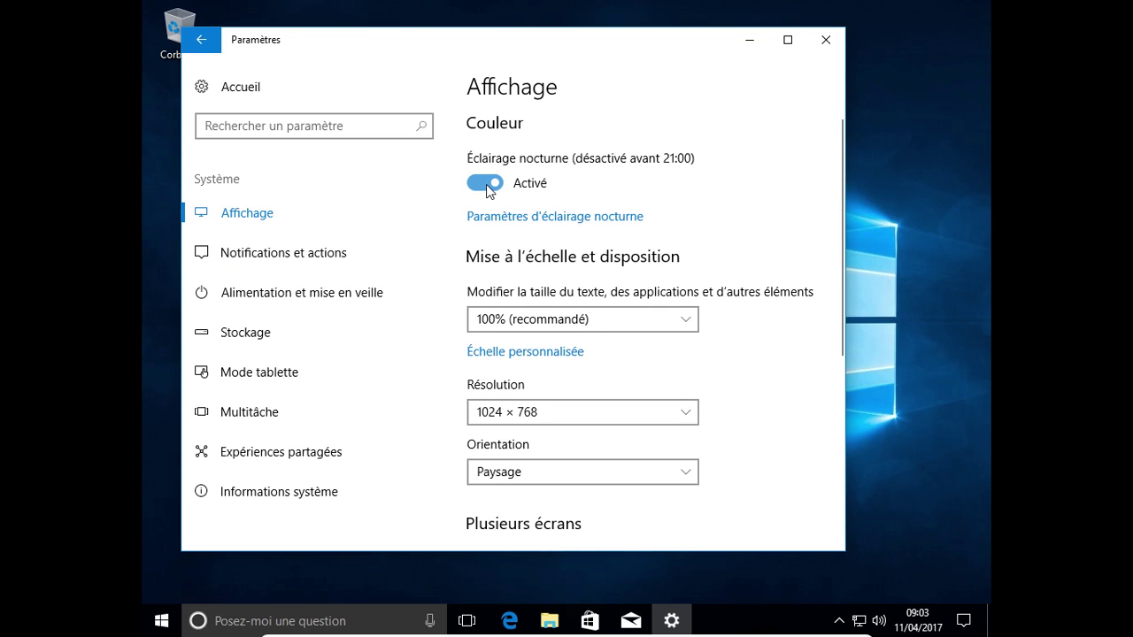
click(487, 185)
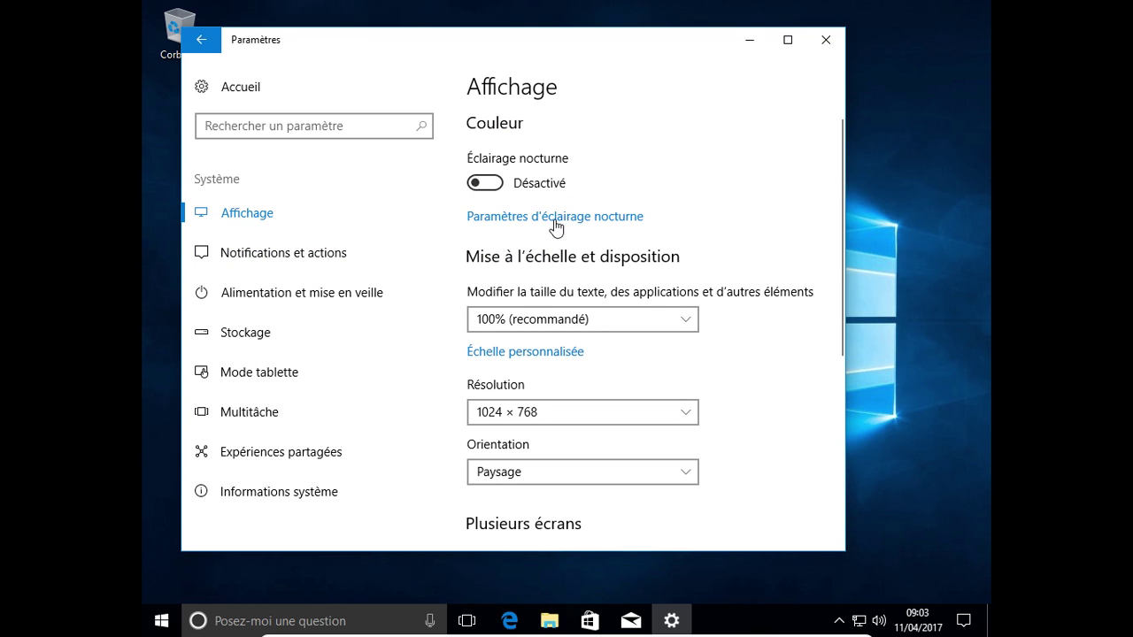
scroll(660, 280, down, 5)
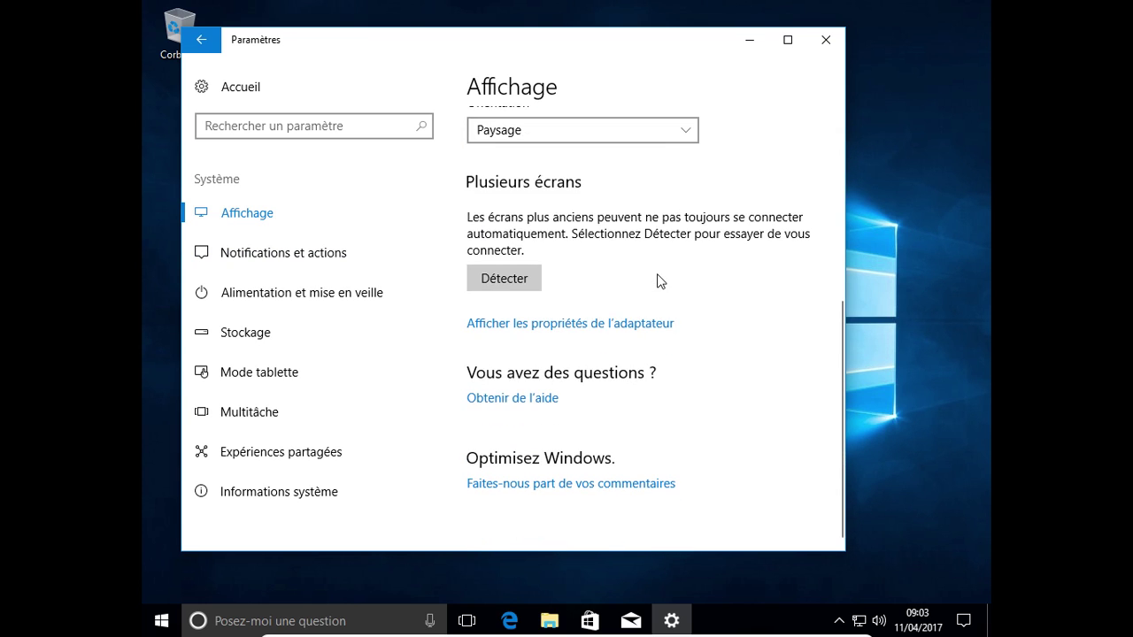
click(231, 262)
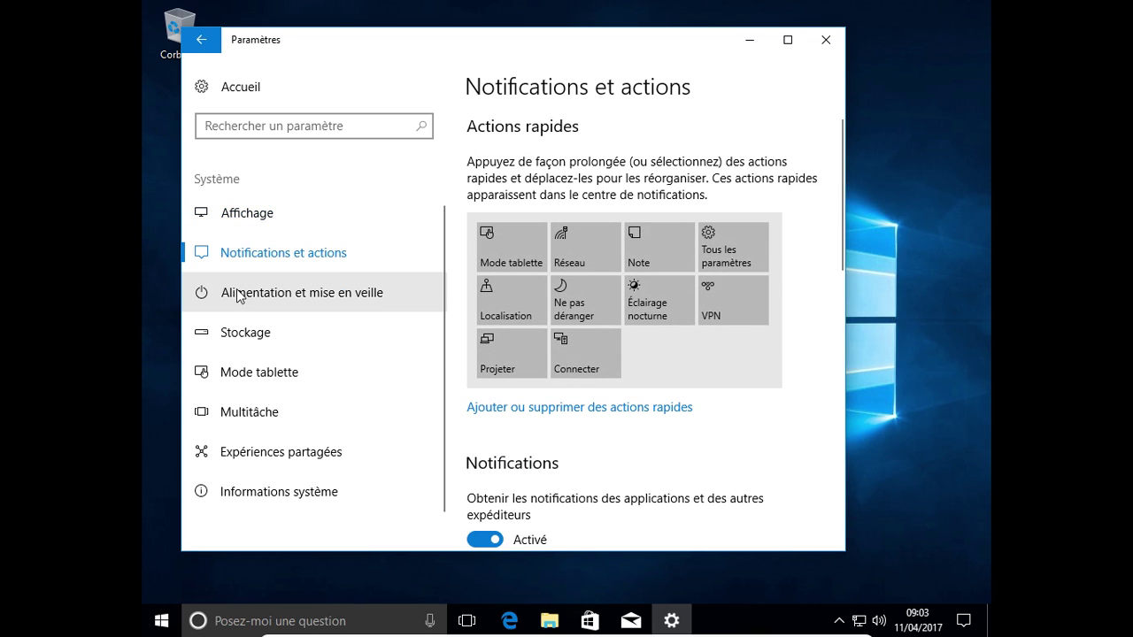
click(237, 296)
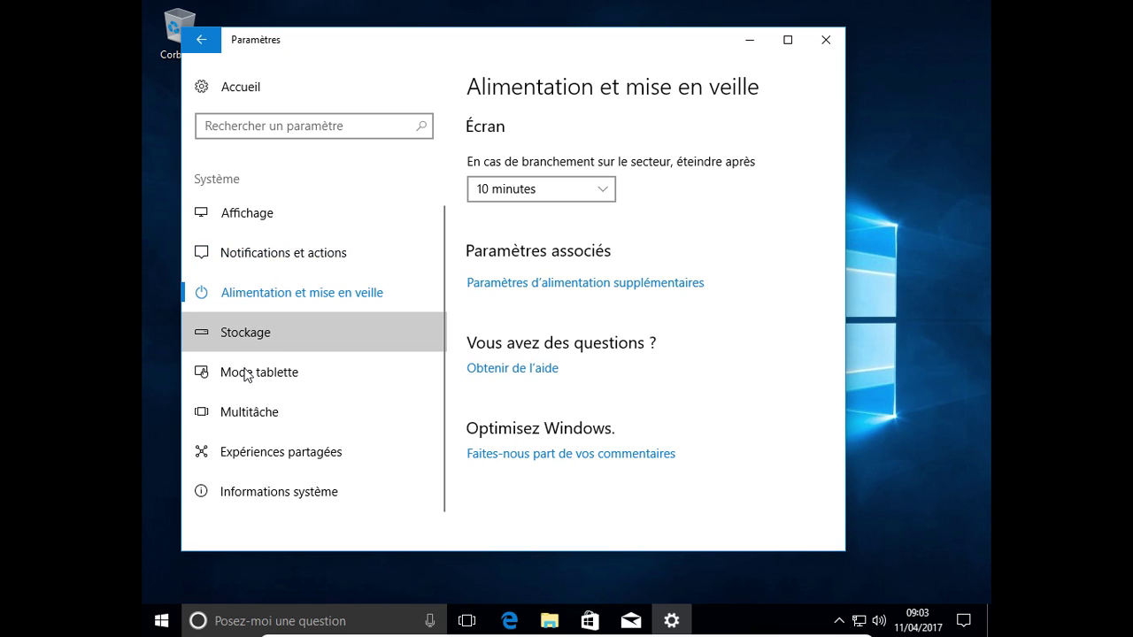
click(247, 373)
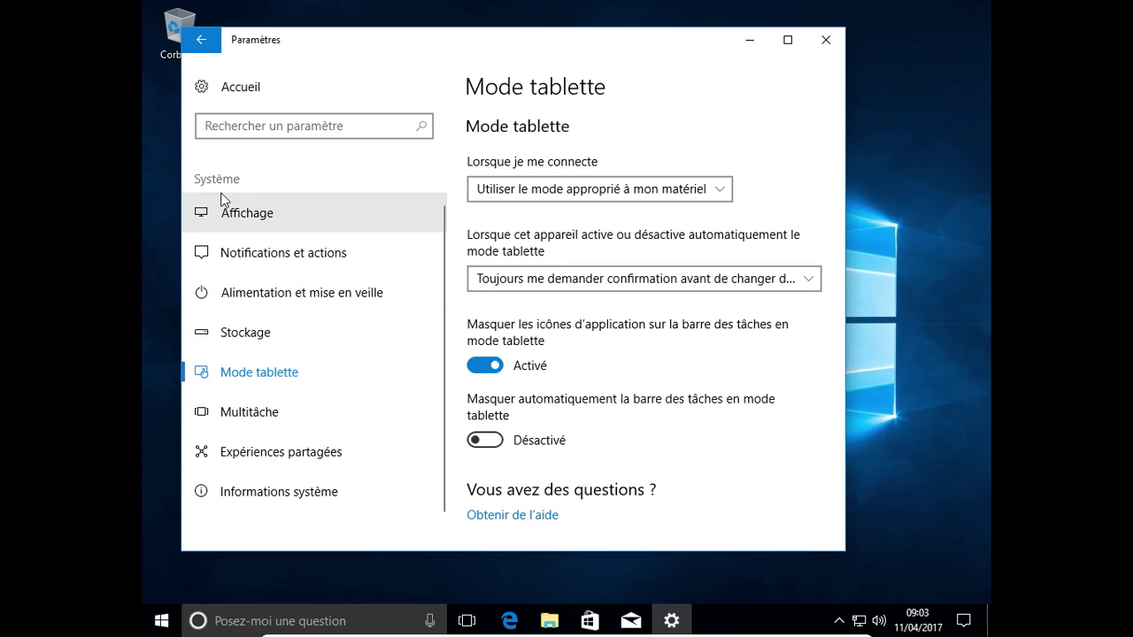
click(202, 39)
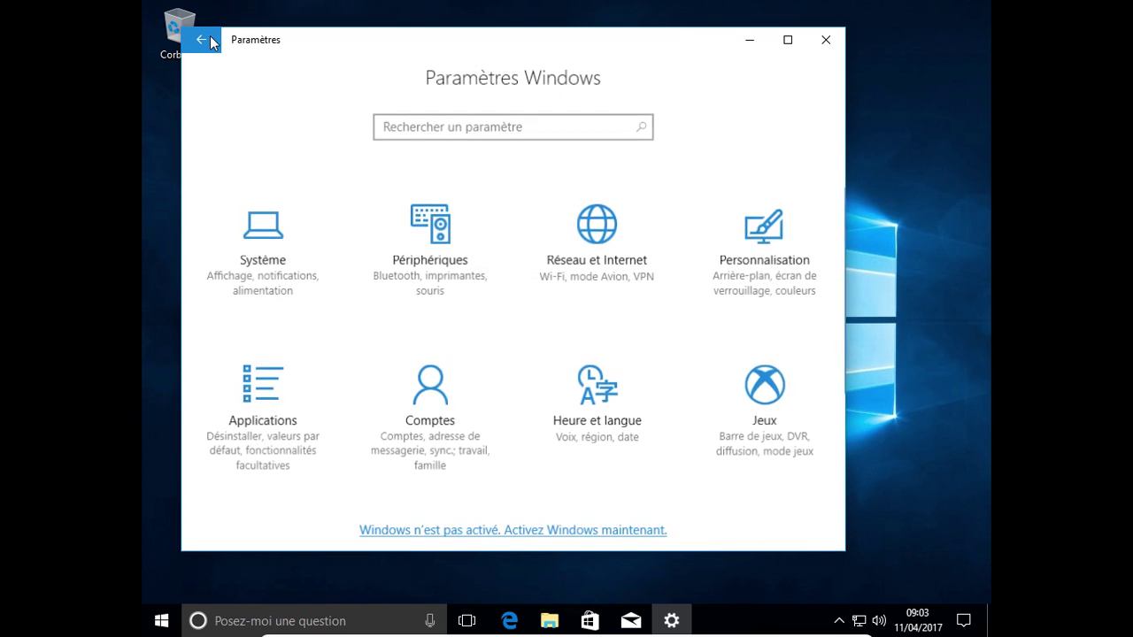
click(267, 407)
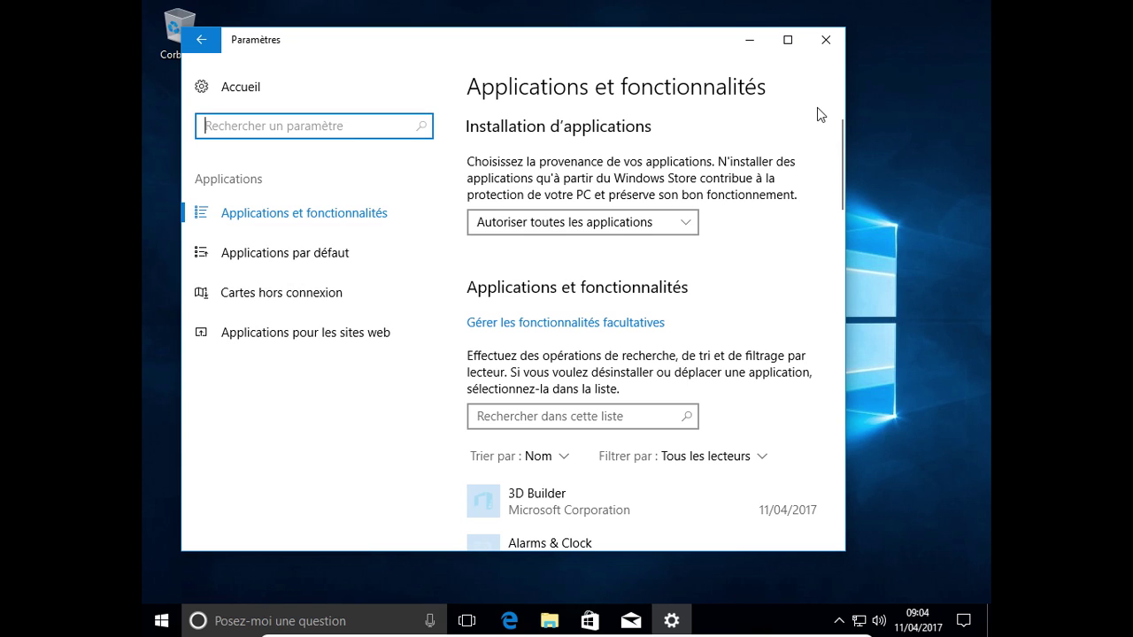
drag(837, 173, 835, 248)
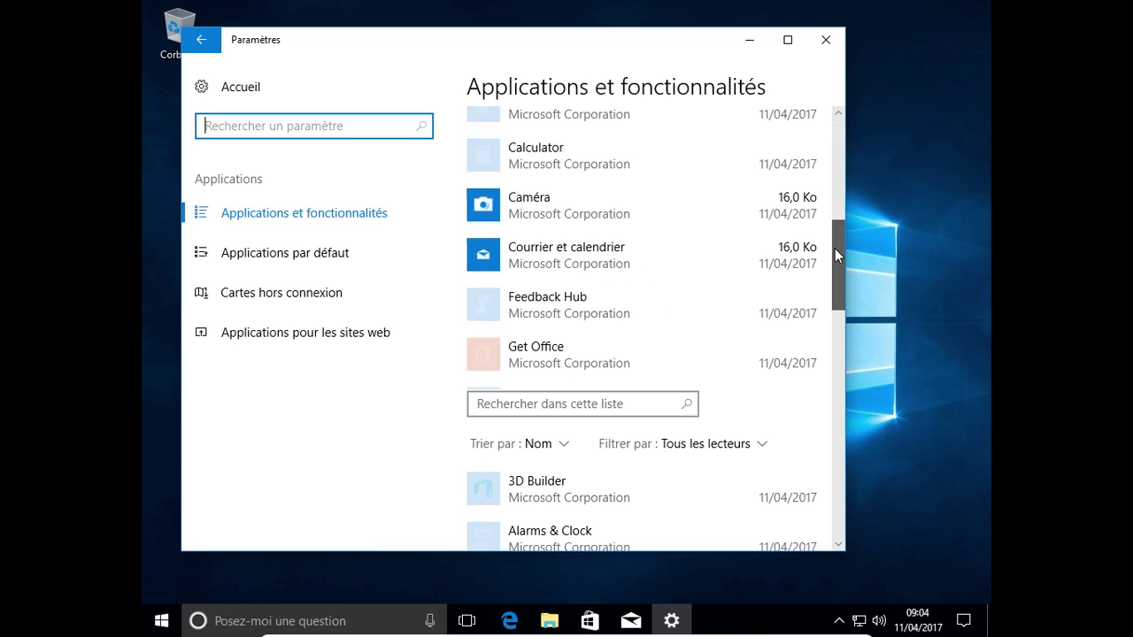
scroll(771, 256, down, 3)
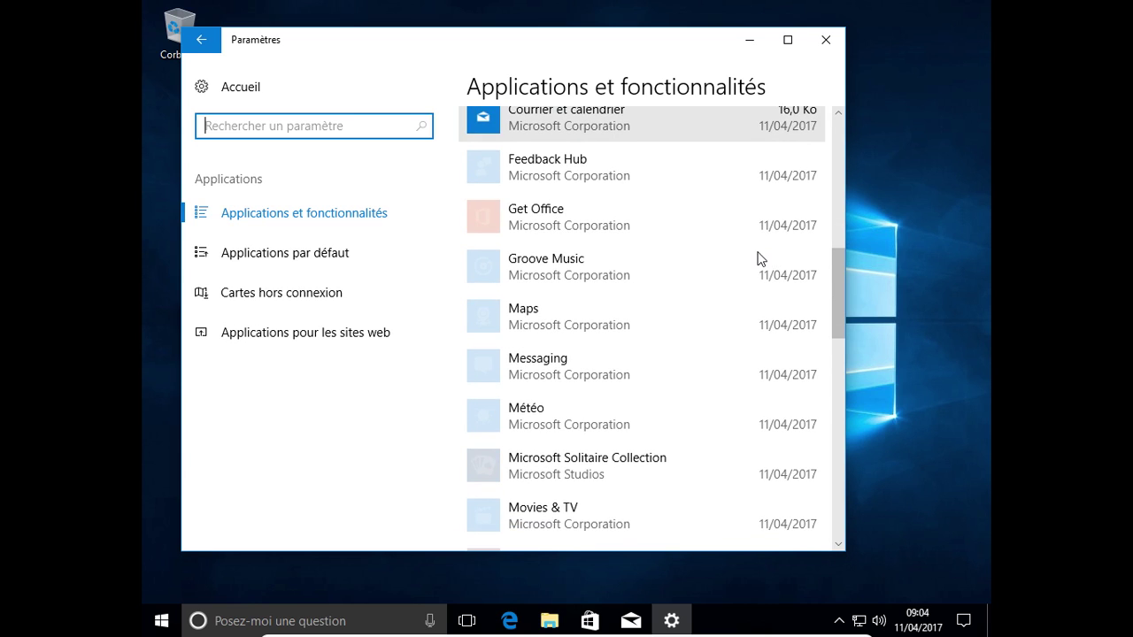
scroll(758, 258, down, 3)
scroll(758, 259, down, 8)
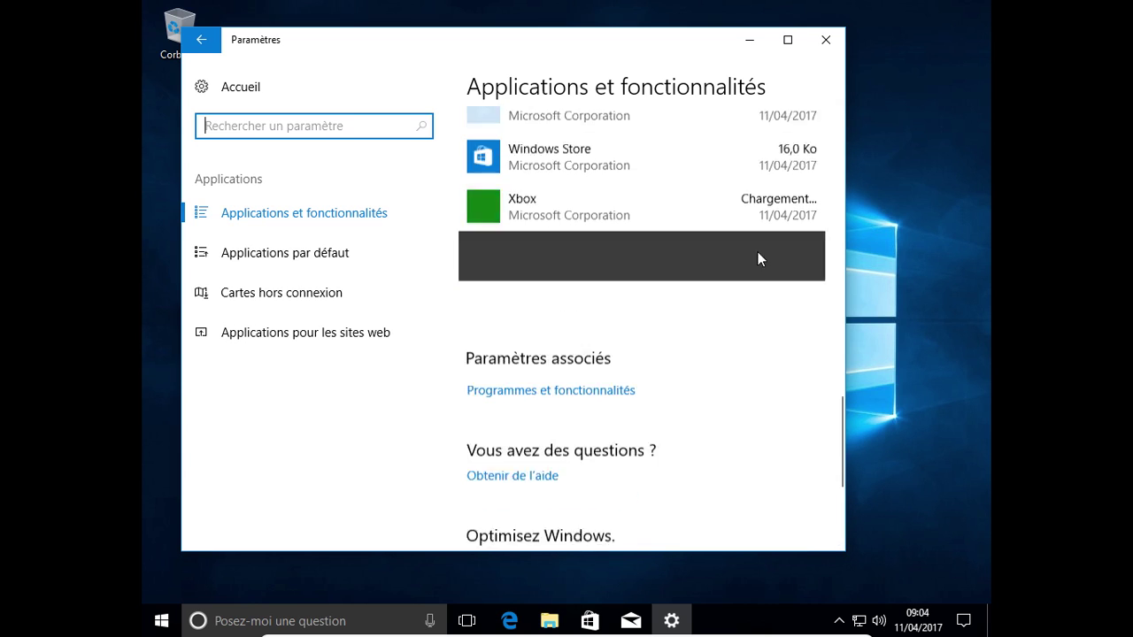
scroll(758, 258, down, 2)
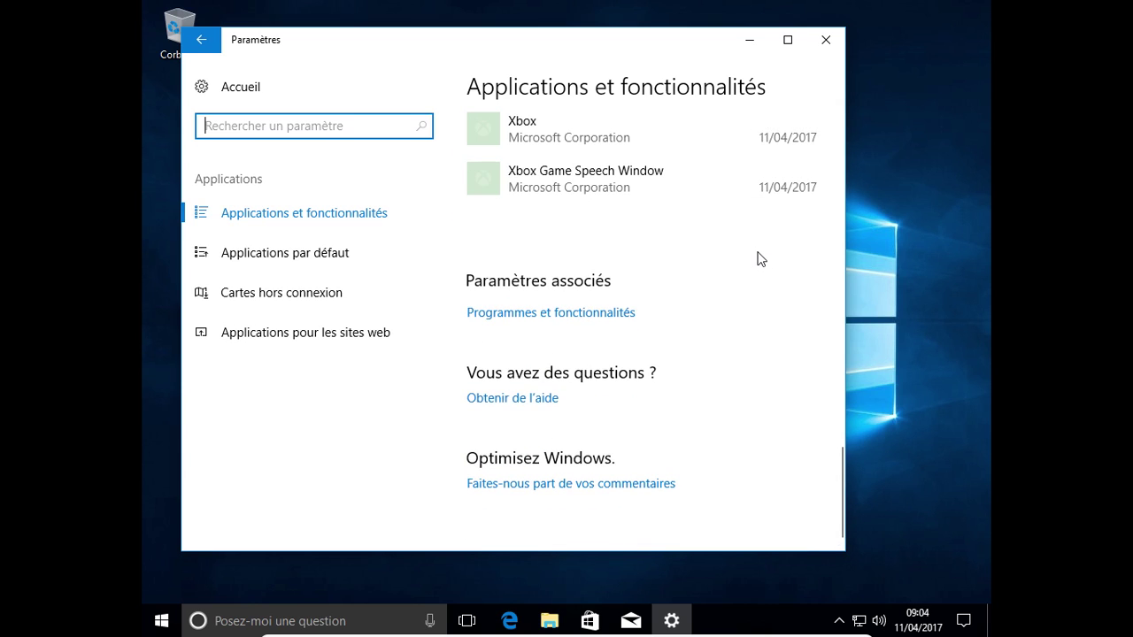
click(540, 317)
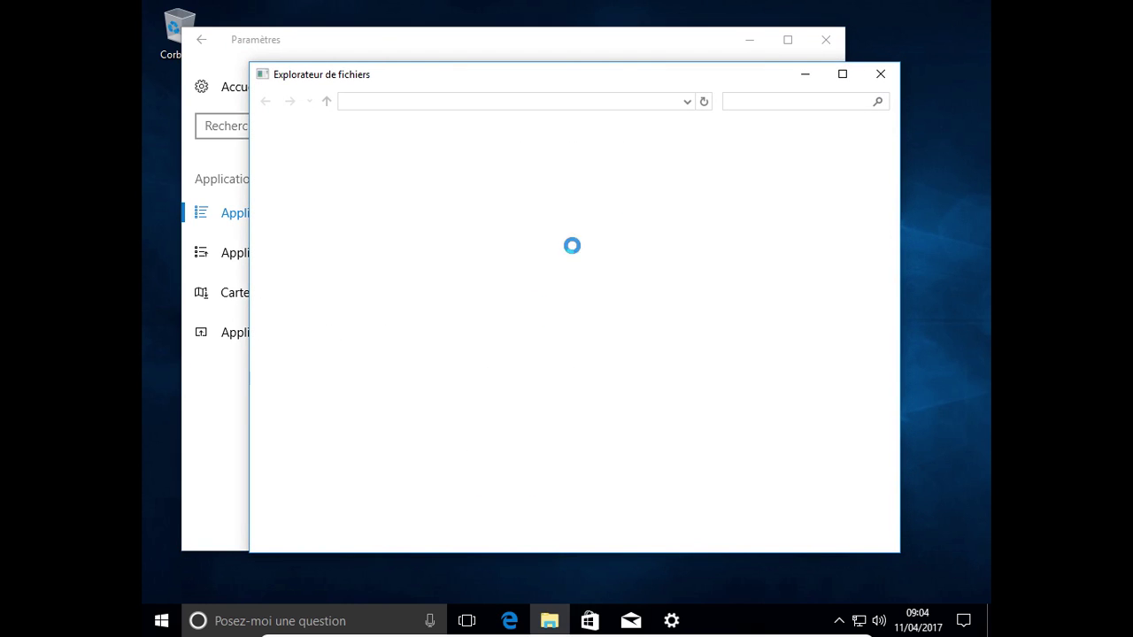
click(883, 74)
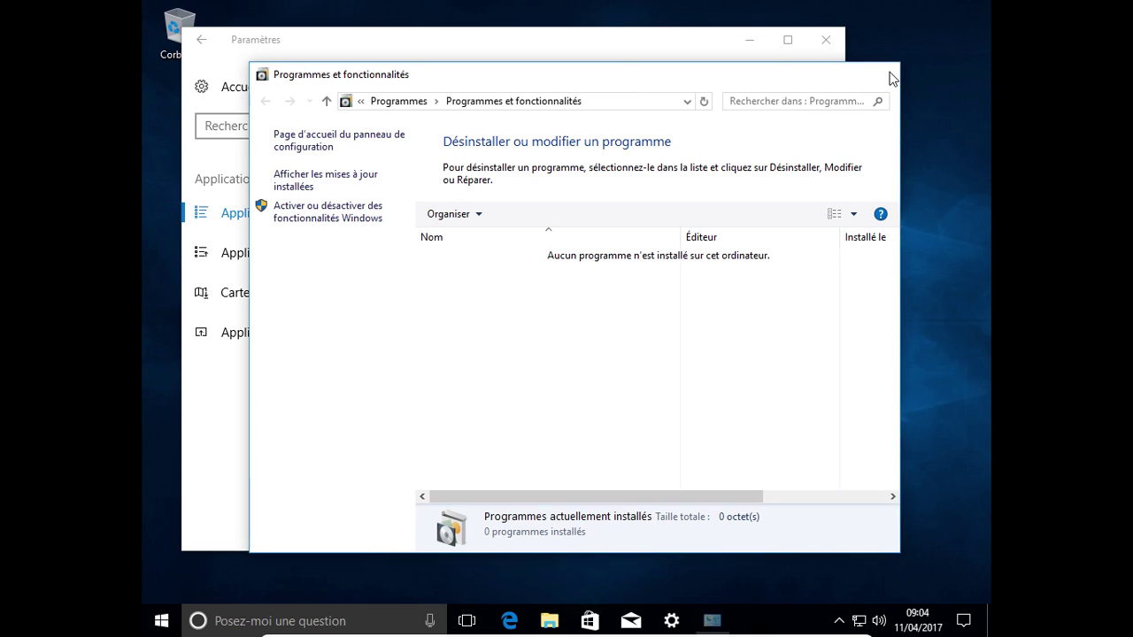
- Go back to the Settings home page and search for 'notifications'
click(210, 45)
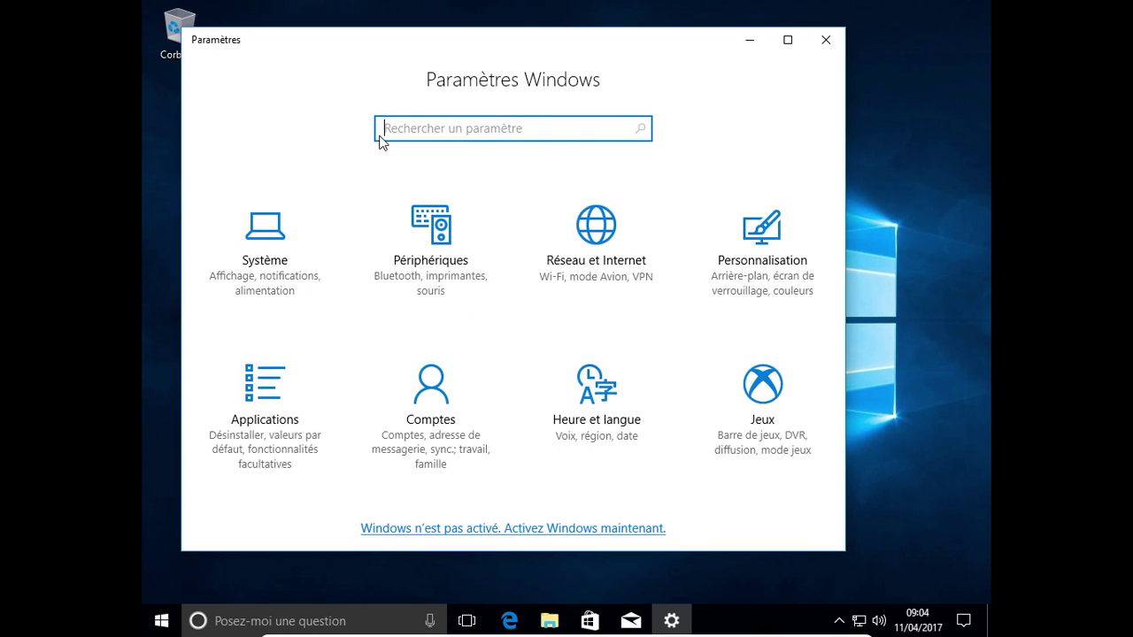
text(notif)
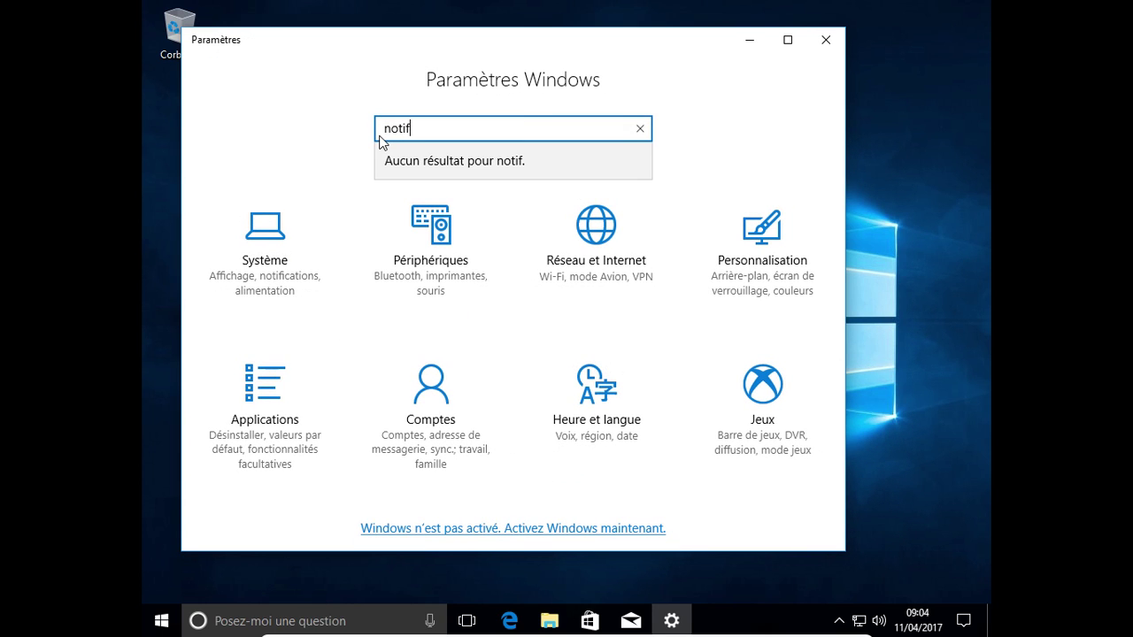
text(ications)
key(Return)
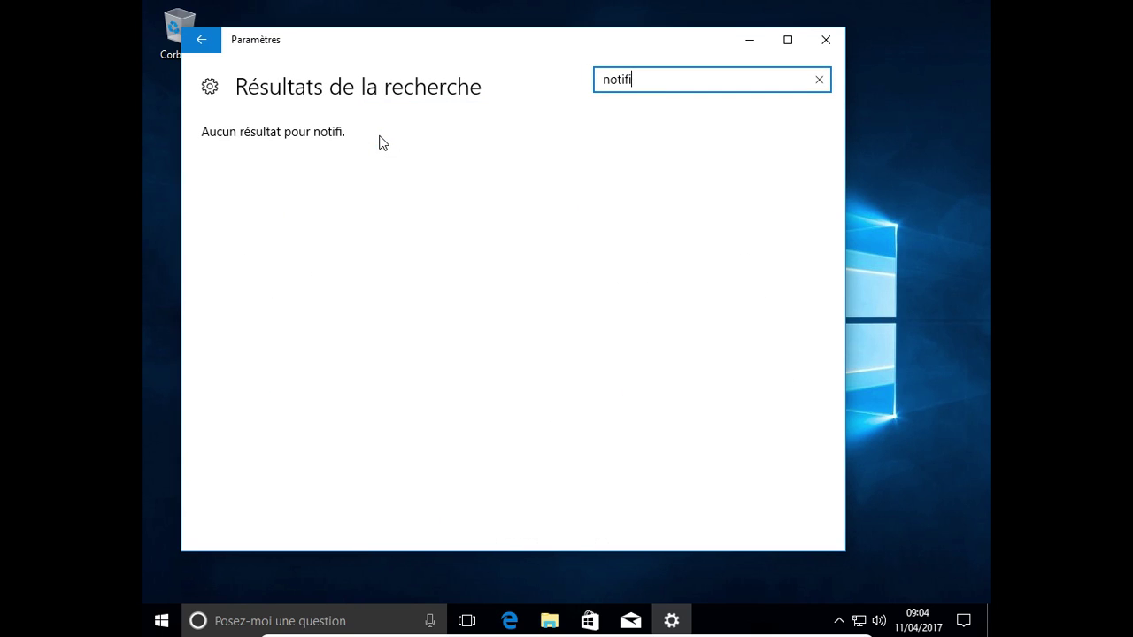
- Clear the search, return to the Settings home, and open Comptes › Vos informations
text(cations)
key(BackSpace)
click(199, 49)
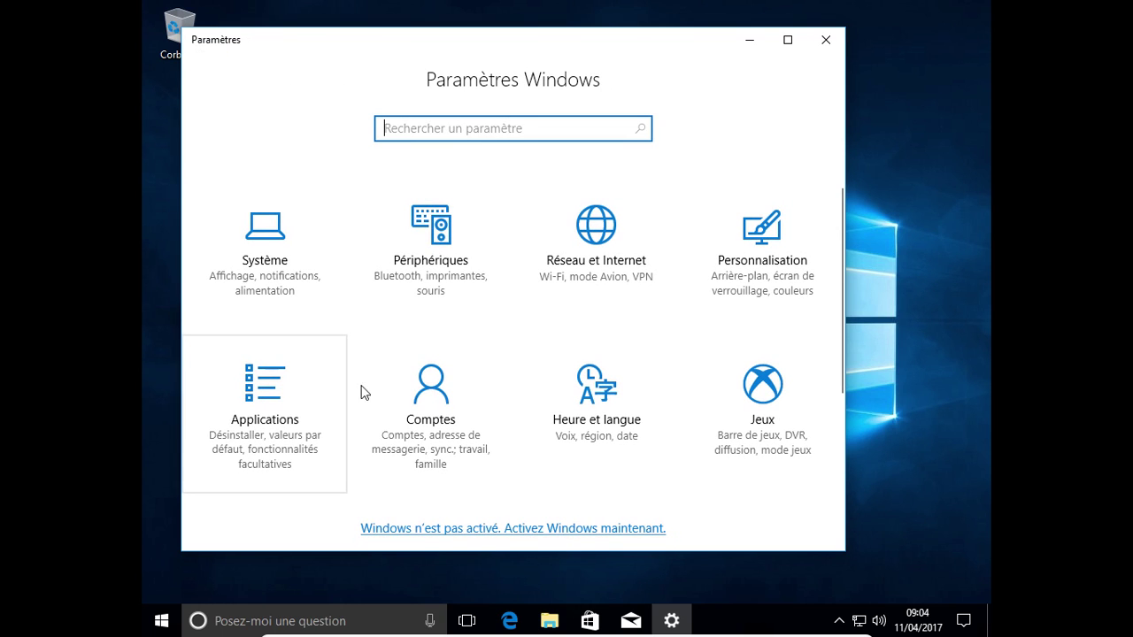
click(431, 396)
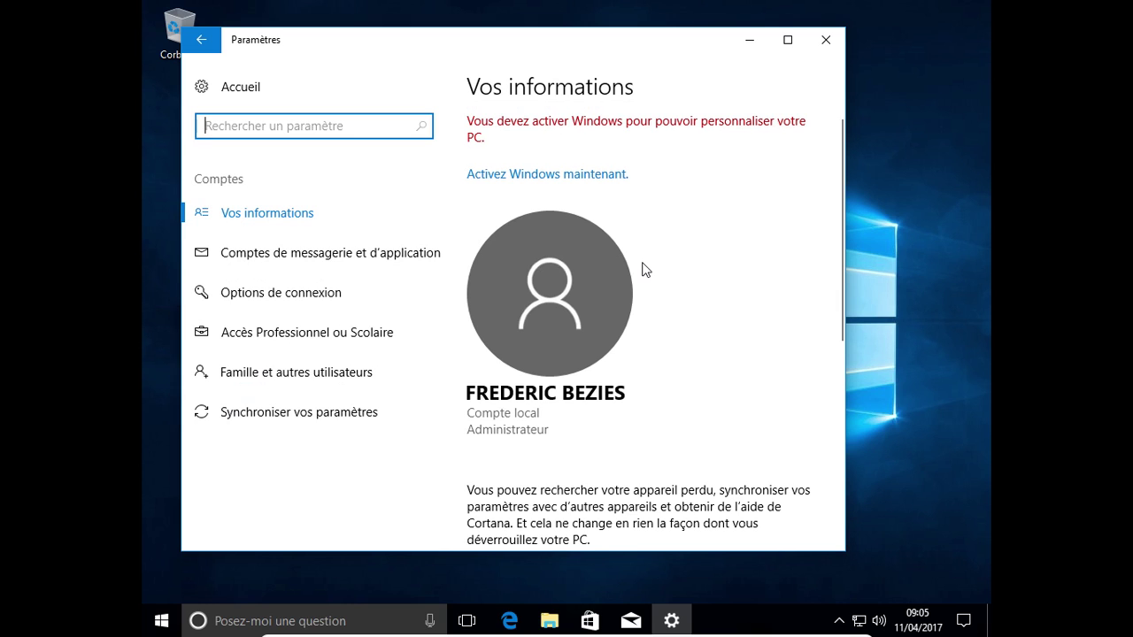
scroll(643, 270, down, 5)
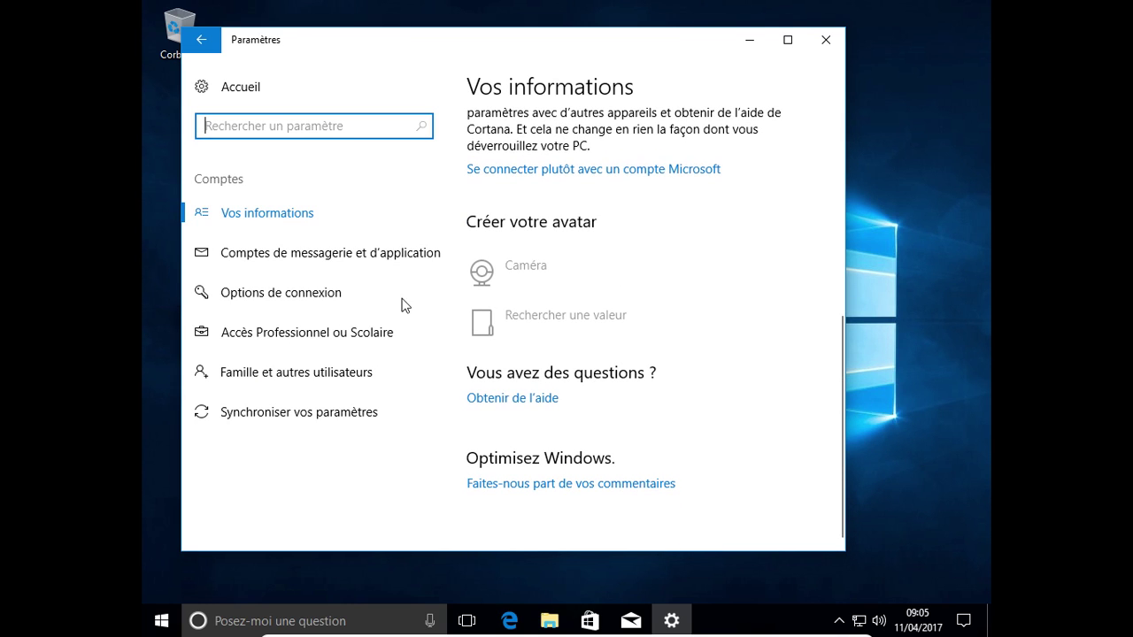
click(354, 278)
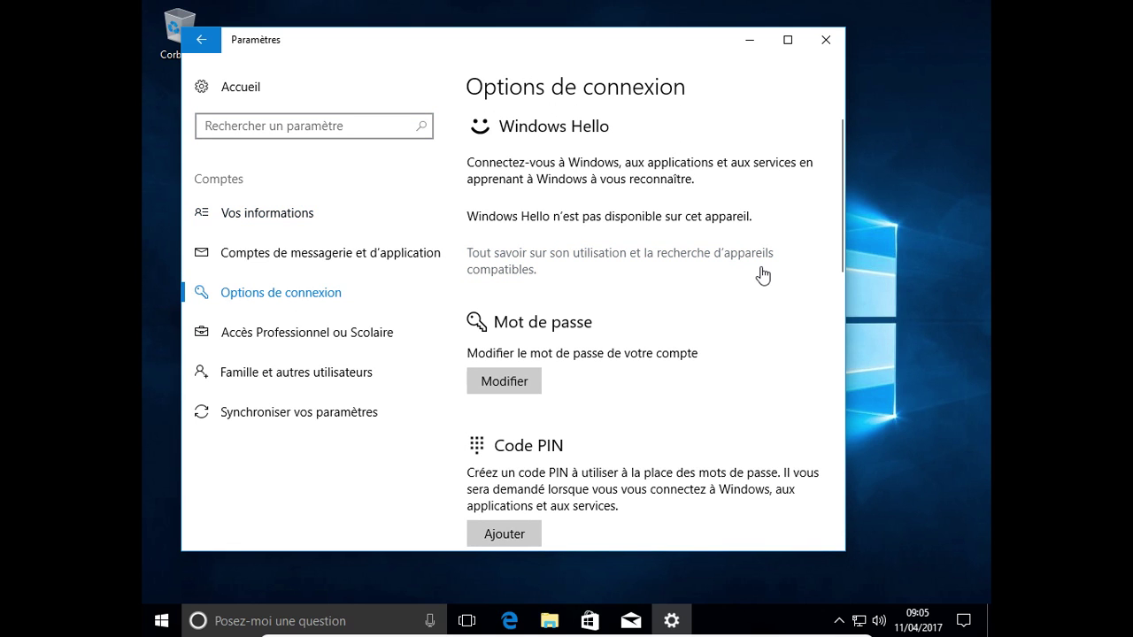
scroll(763, 275, down, 8)
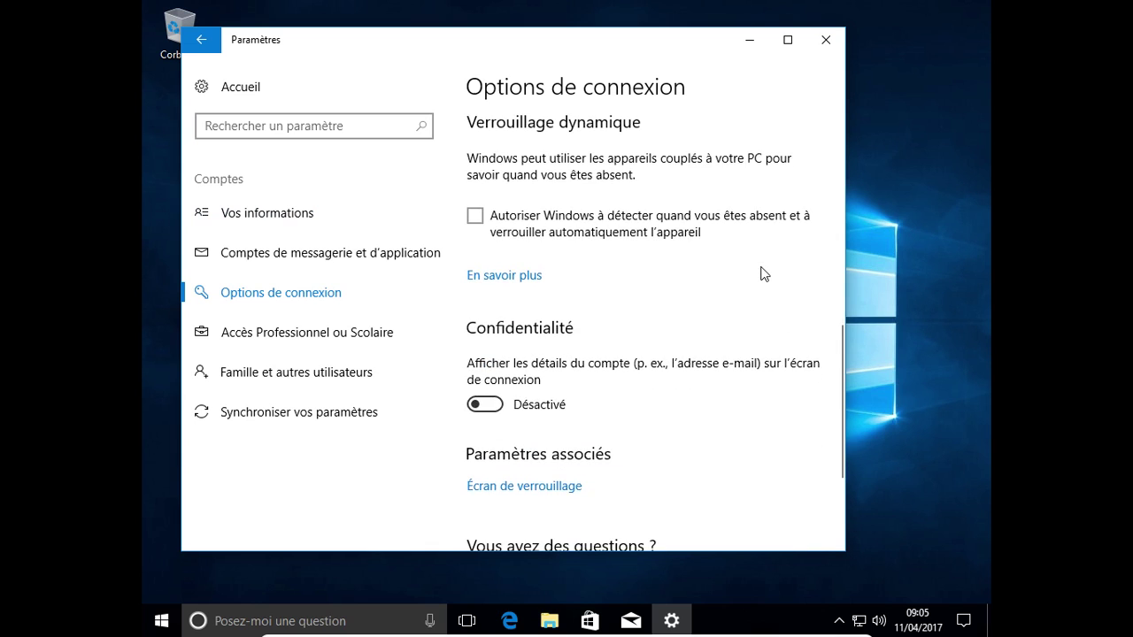
scroll(761, 273, down, 3)
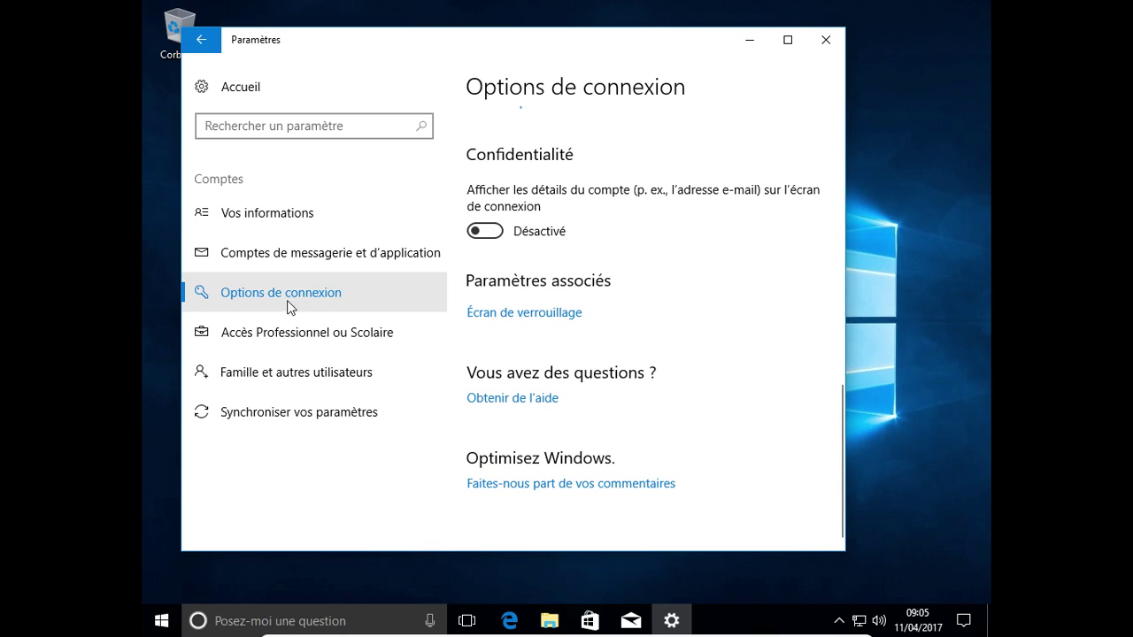
click(286, 266)
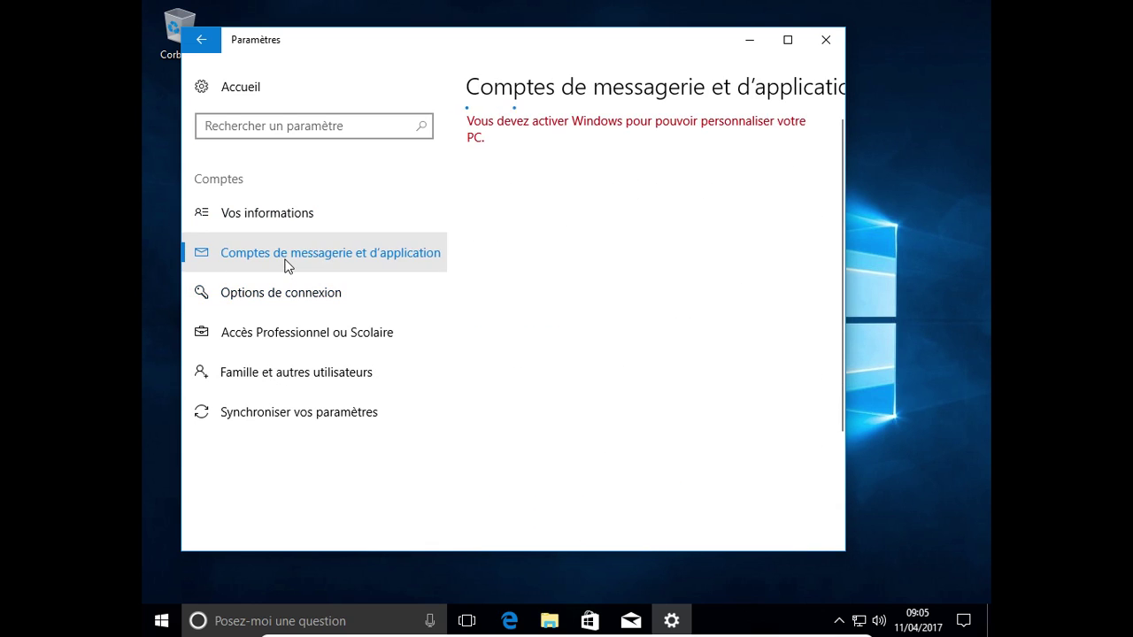
click(197, 40)
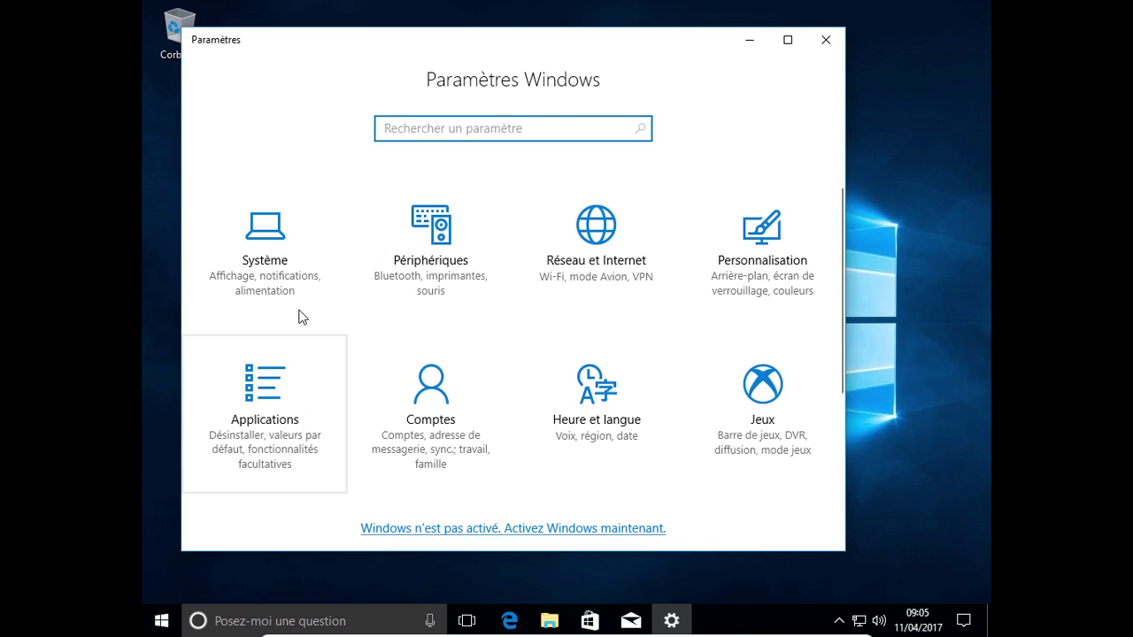
- Change the display resolution in Système › Affichage to 1152 × 864 and keep it
click(296, 282)
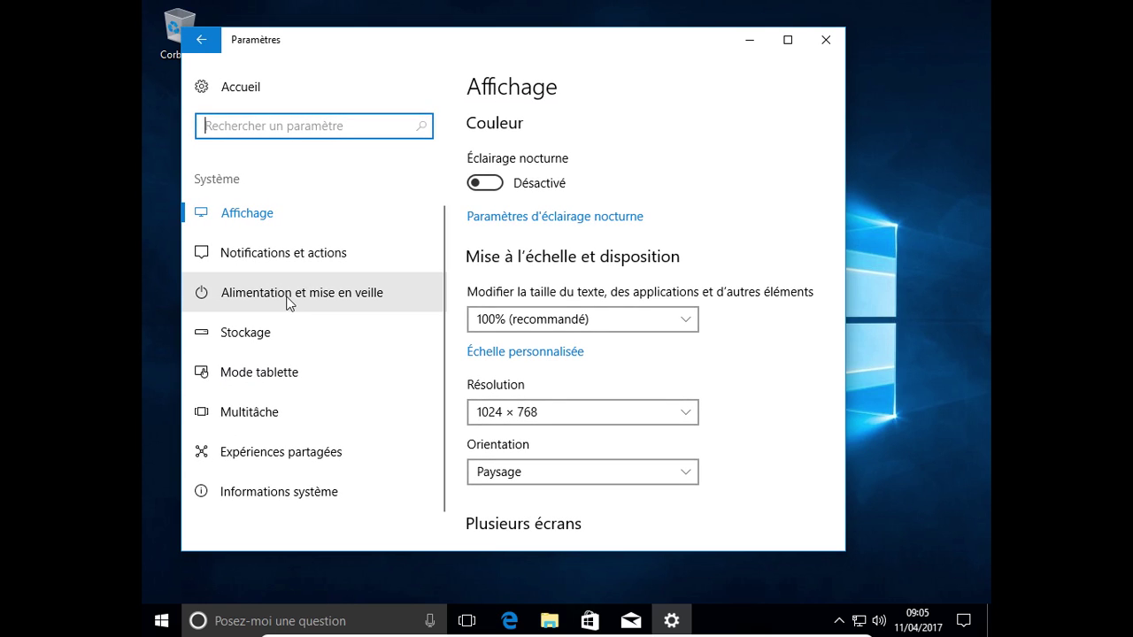
scroll(673, 283, down, 4)
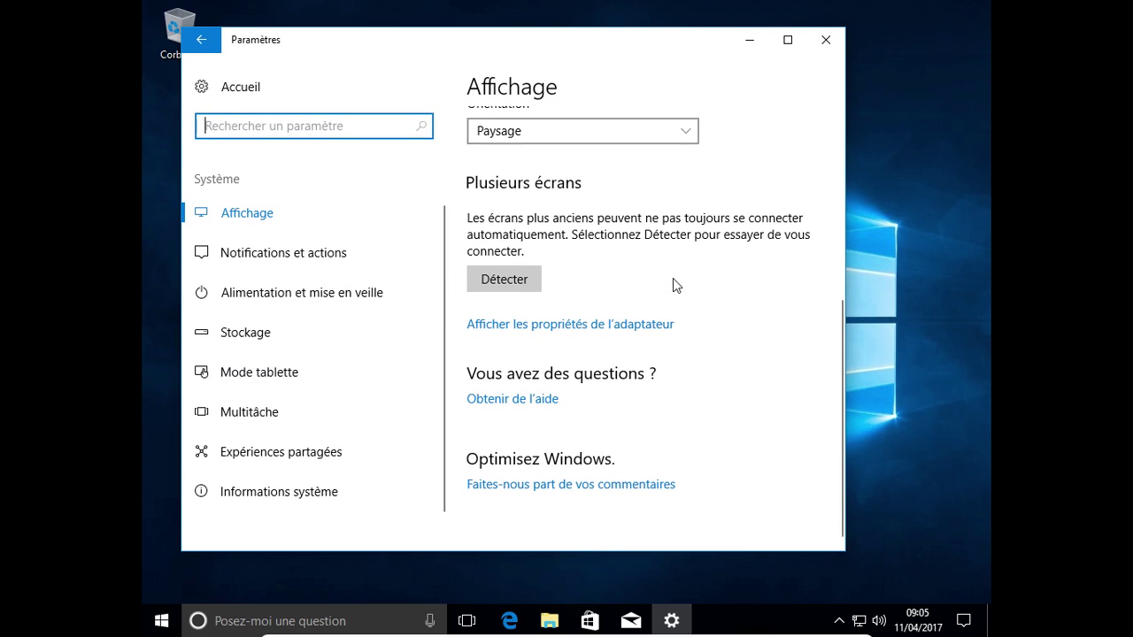
scroll(664, 216, up, 3)
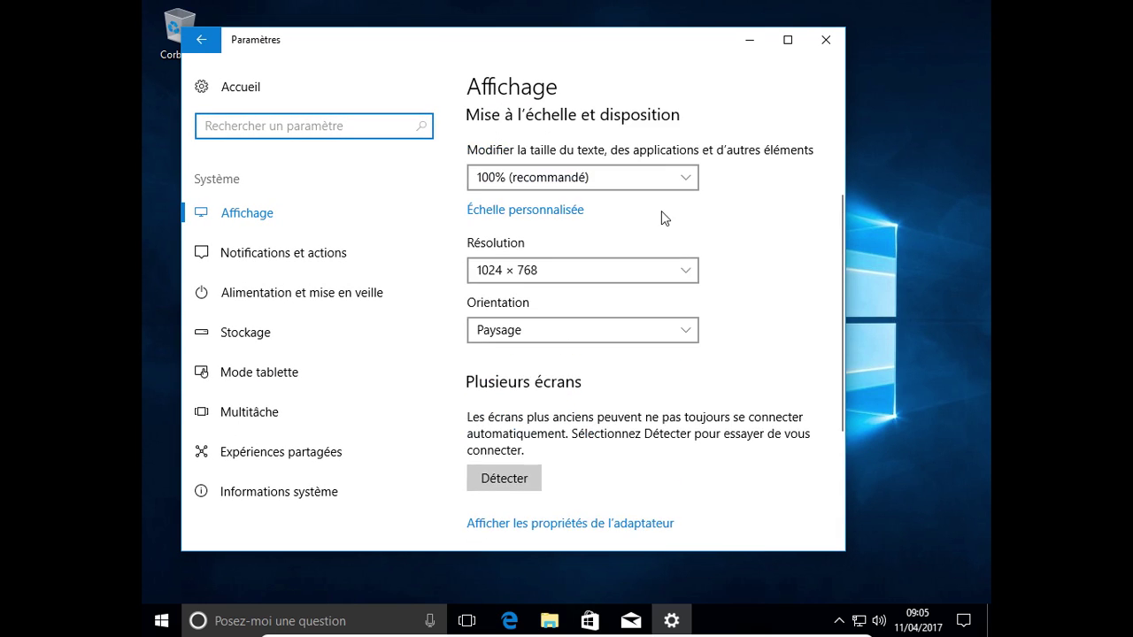
click(671, 269)
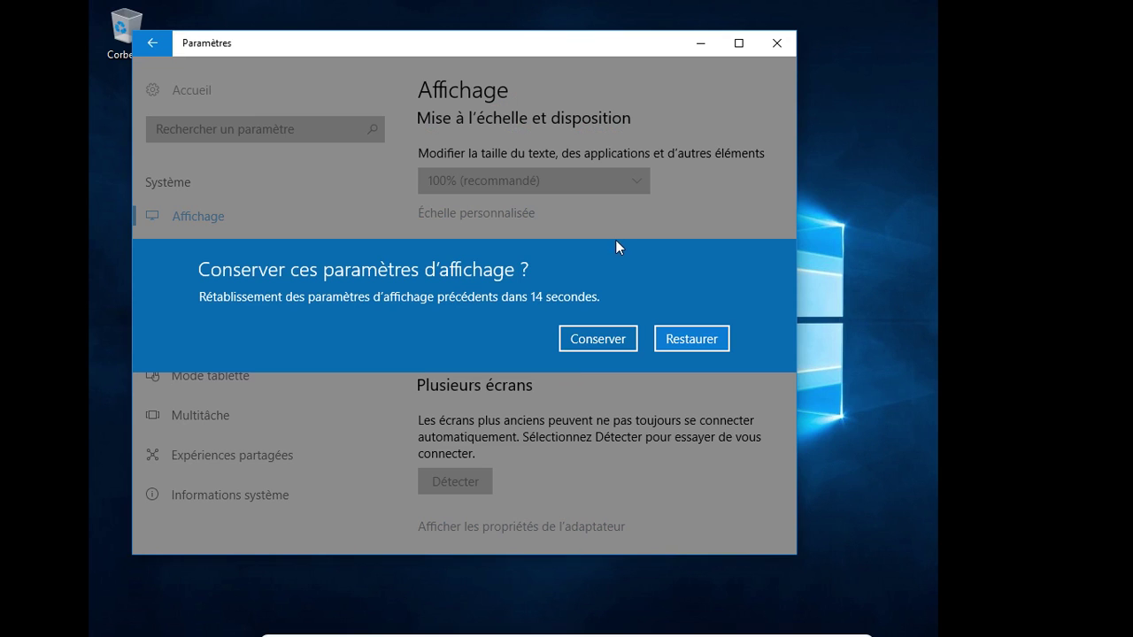
click(678, 336)
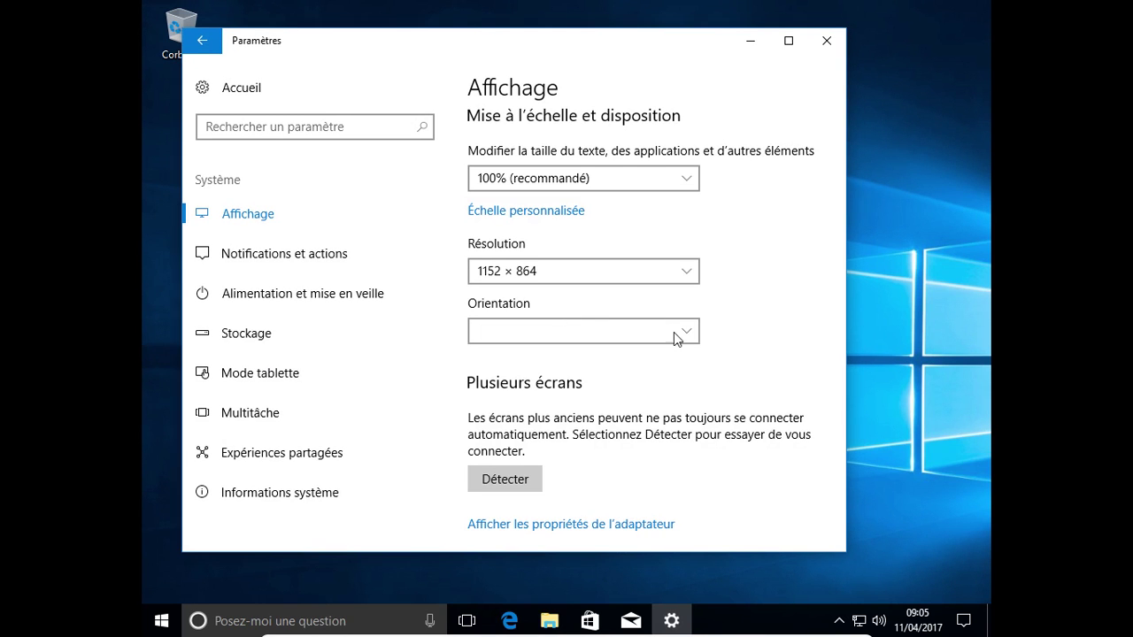
- Restore the resolution to 1024 × 768, go back to the Settings home, and close Settings
click(643, 284)
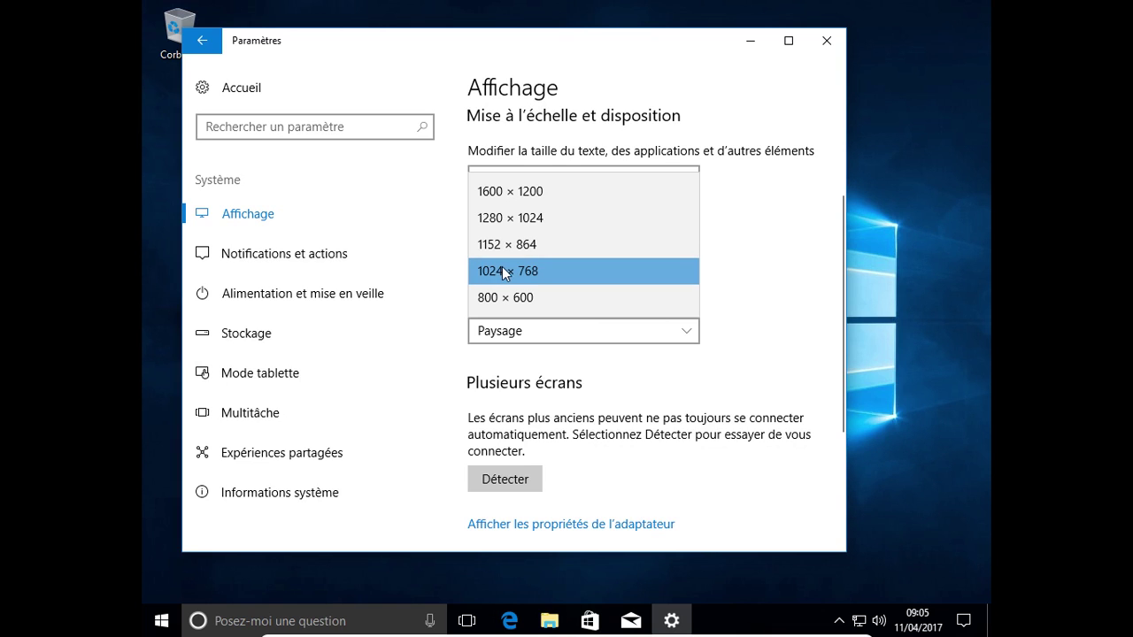
click(203, 40)
click(203, 40)
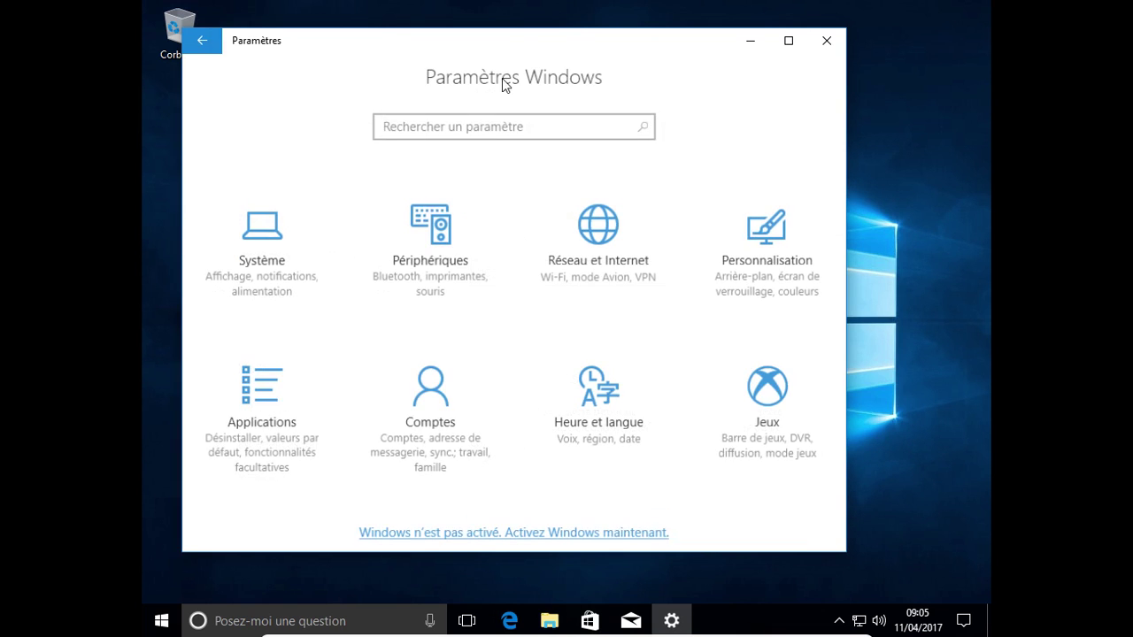
click(832, 41)
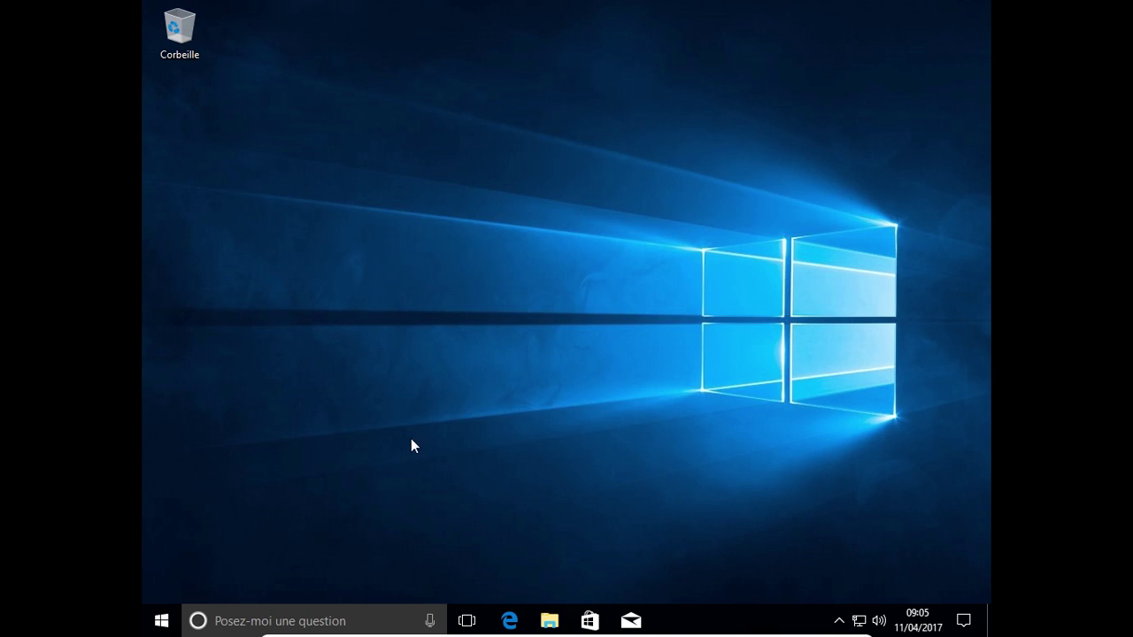
- Shut down the Windows guest via the Start menu power options and exit VM full-screen mode
click(160, 621)
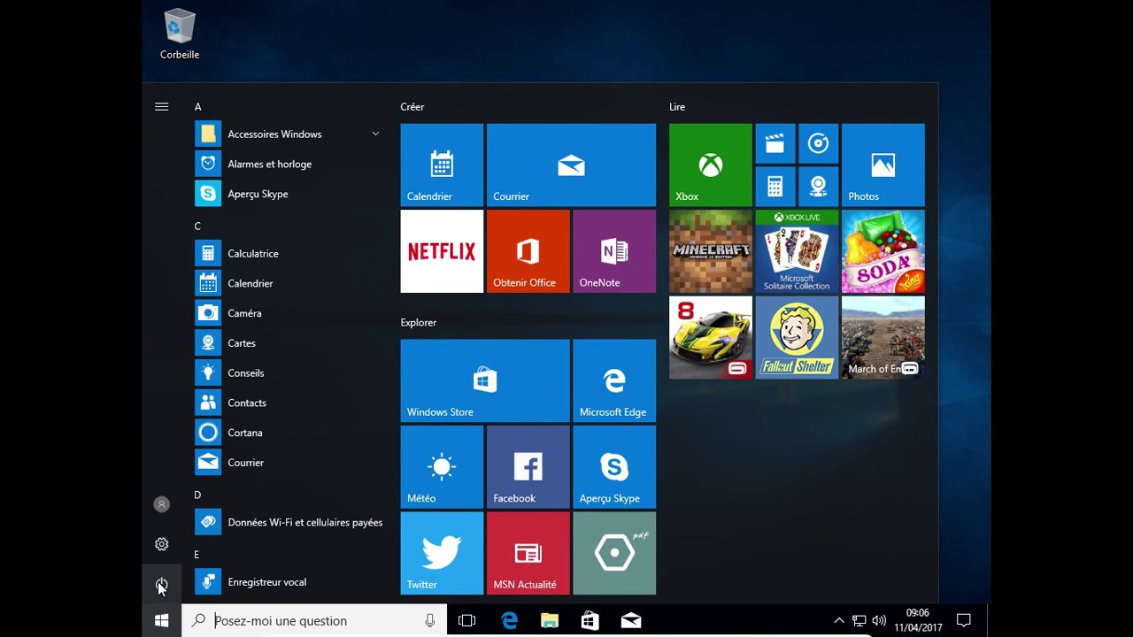
click(161, 586)
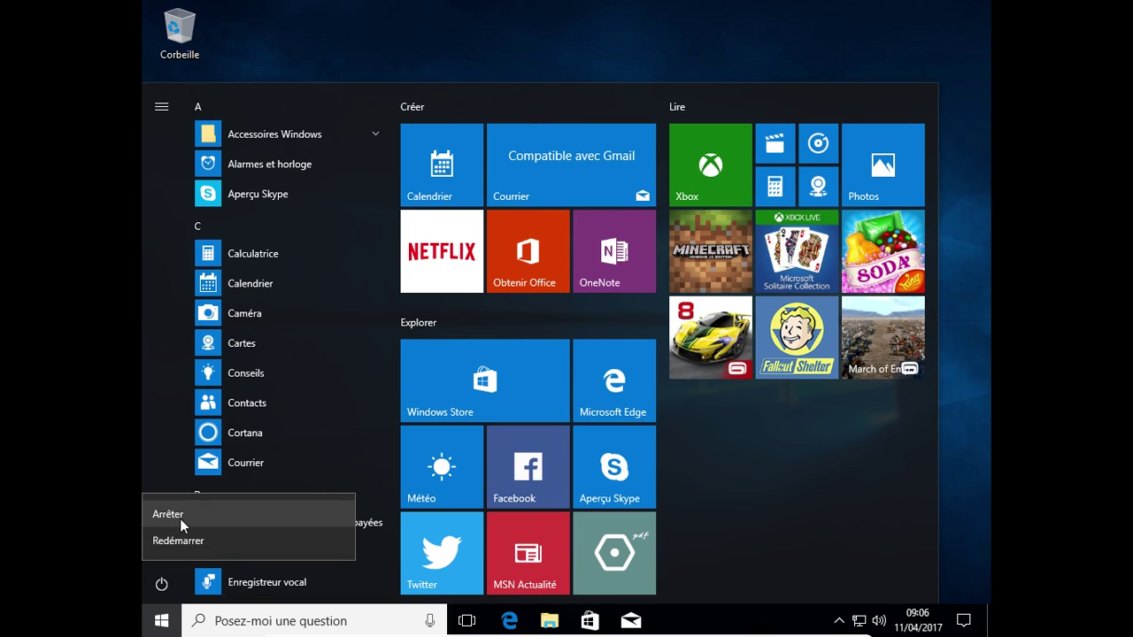
key(Escape)
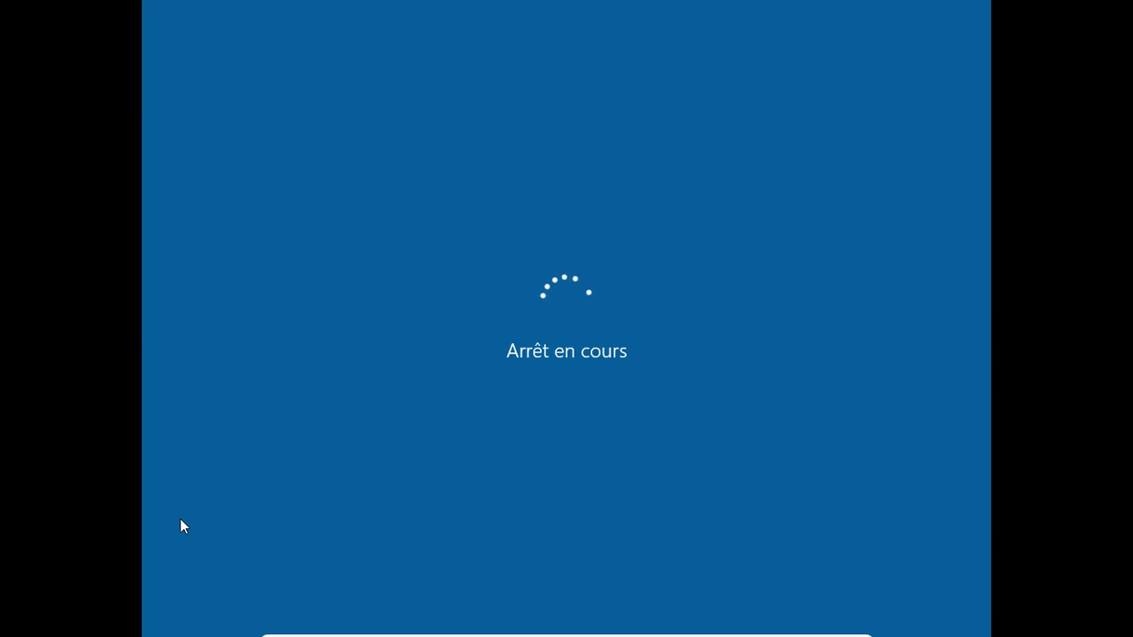
key(ctrl+f)
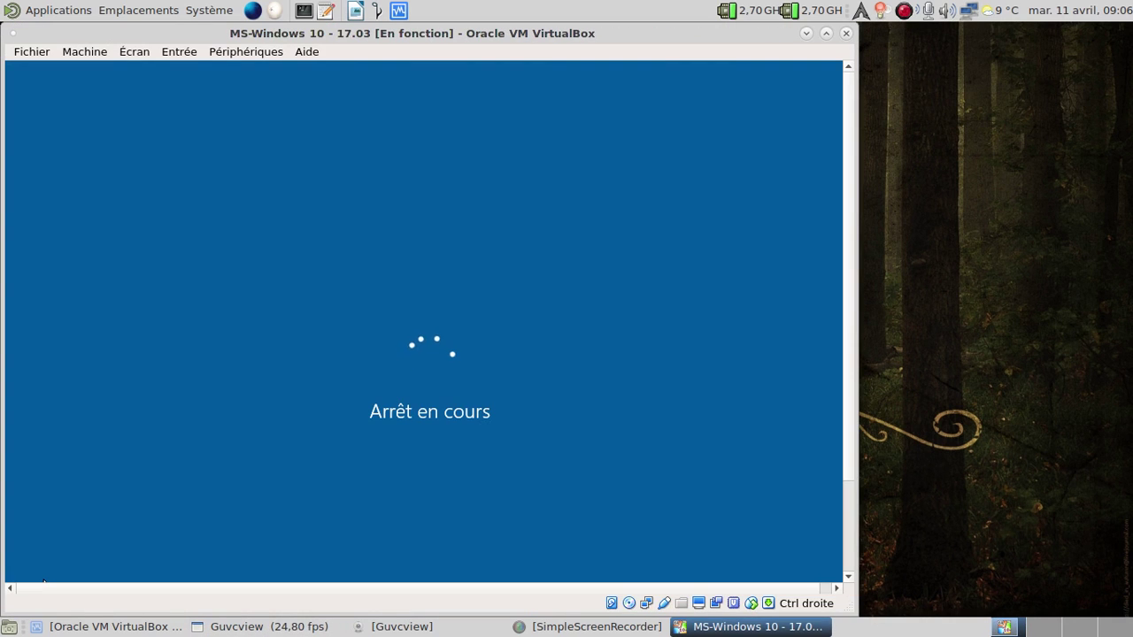